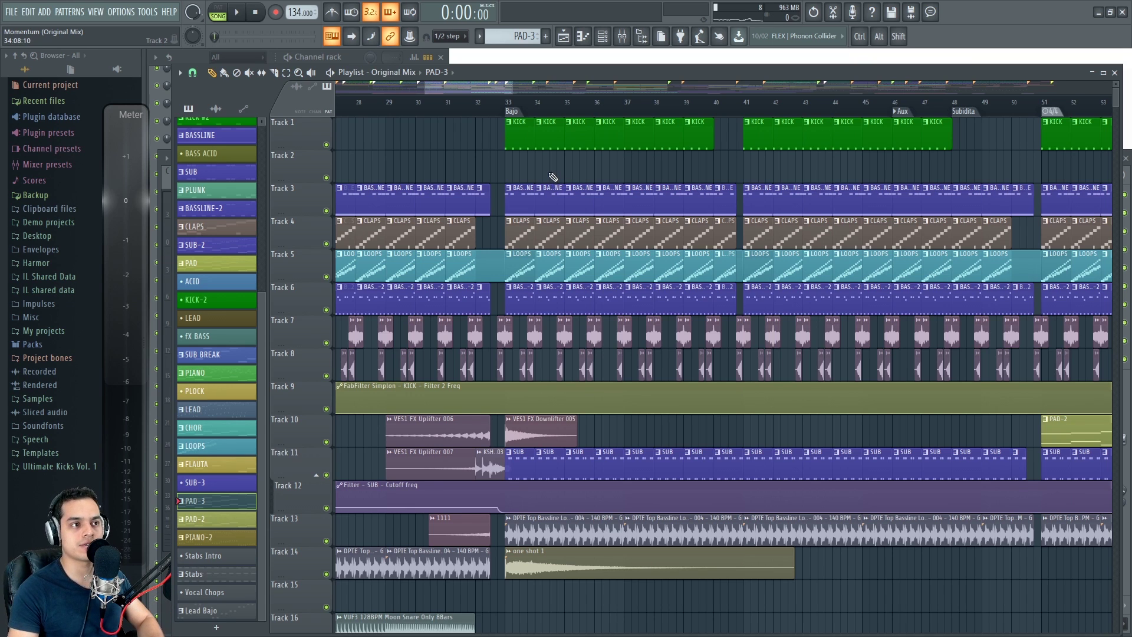
# Play the arrangement from bar 32, just before the Bajo marker.
pyautogui.scroll(-3, 553, 178)
pyautogui.click(484, 108)
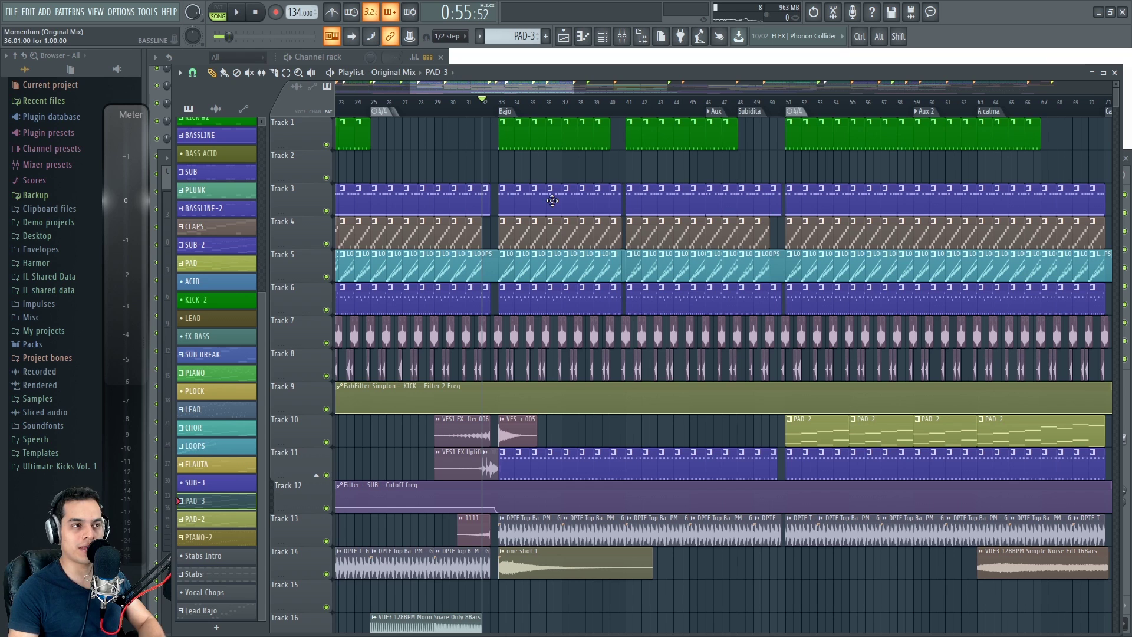
pyautogui.press('space')
pyautogui.scroll(3, 581, 181)
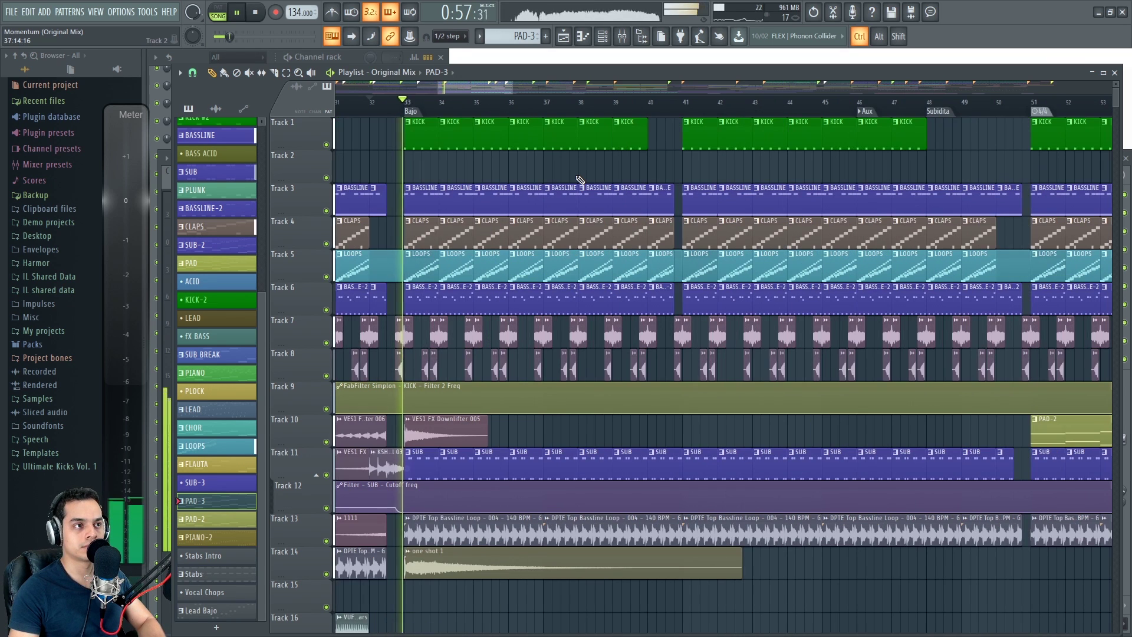
pyautogui.scroll(-3, 580, 181)
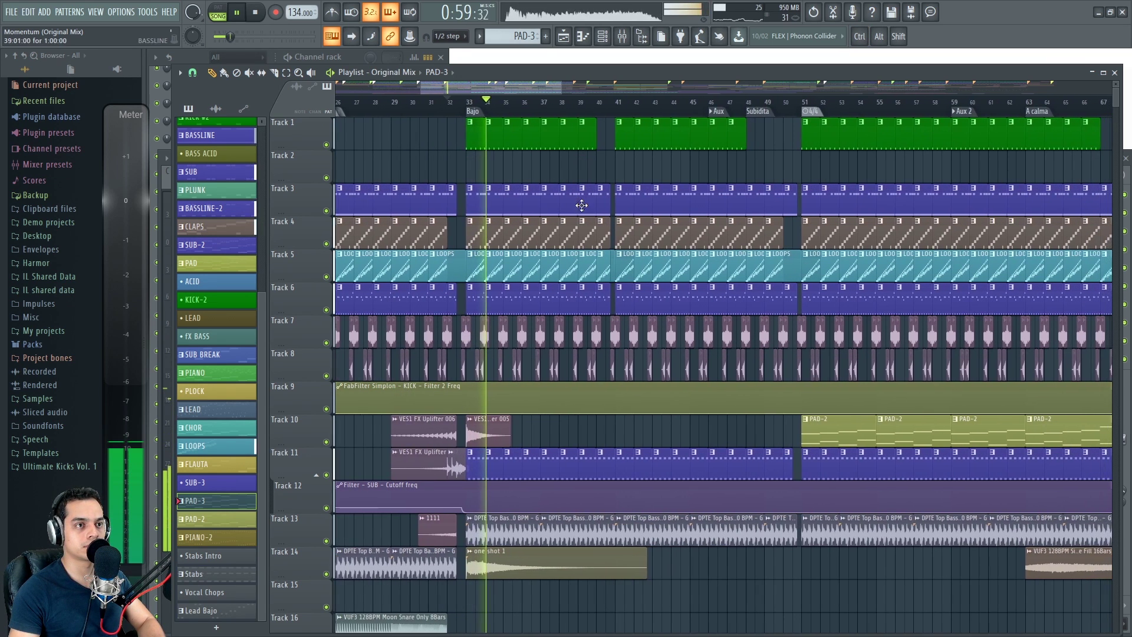
# Skip playback ahead to bar 51, followed by the Lead section, to preview both parts of the song.
pyautogui.click(803, 103)
pyautogui.moveTo(967, 171); pyautogui.dragTo(577, 206)
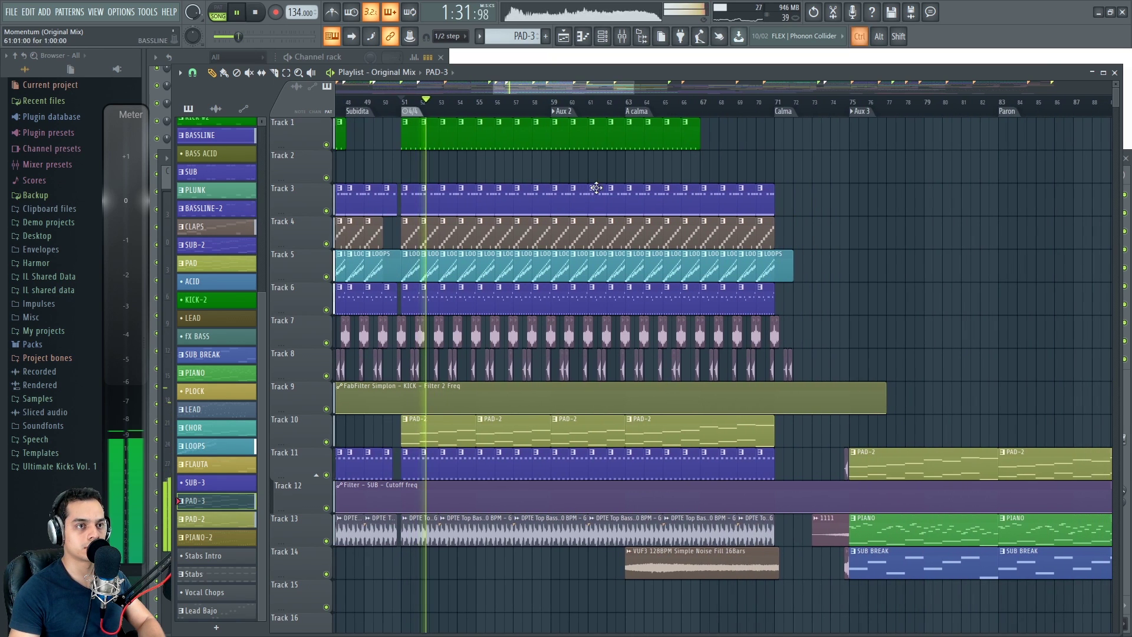
pyautogui.scroll(-4, 665, 182)
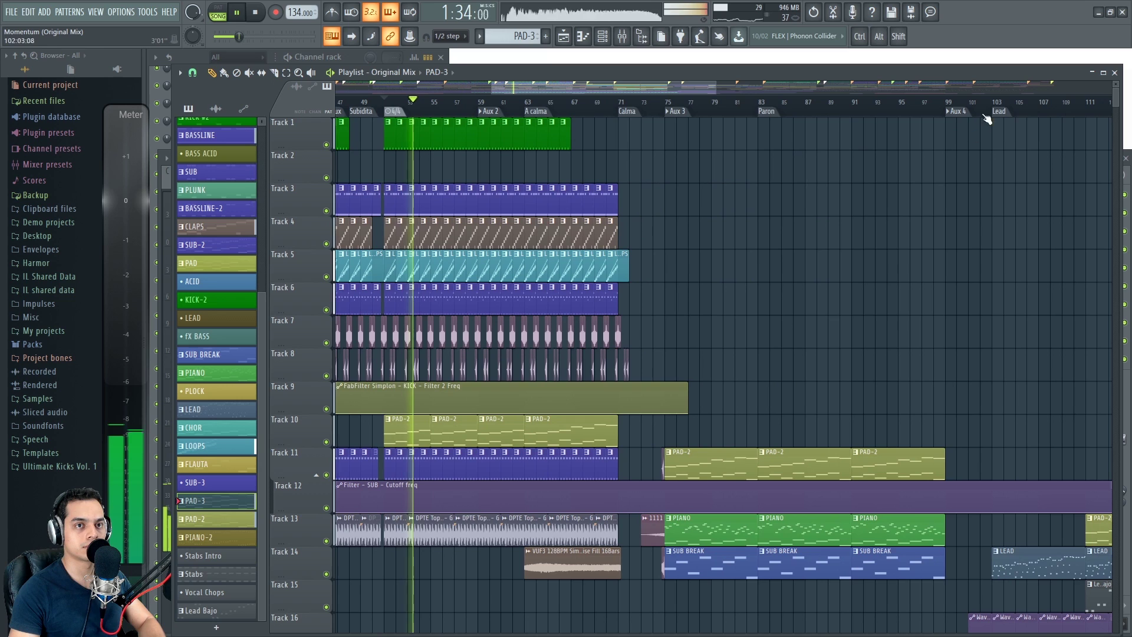
pyautogui.click(934, 103)
pyautogui.moveTo(980, 204); pyautogui.dragTo(543, 245)
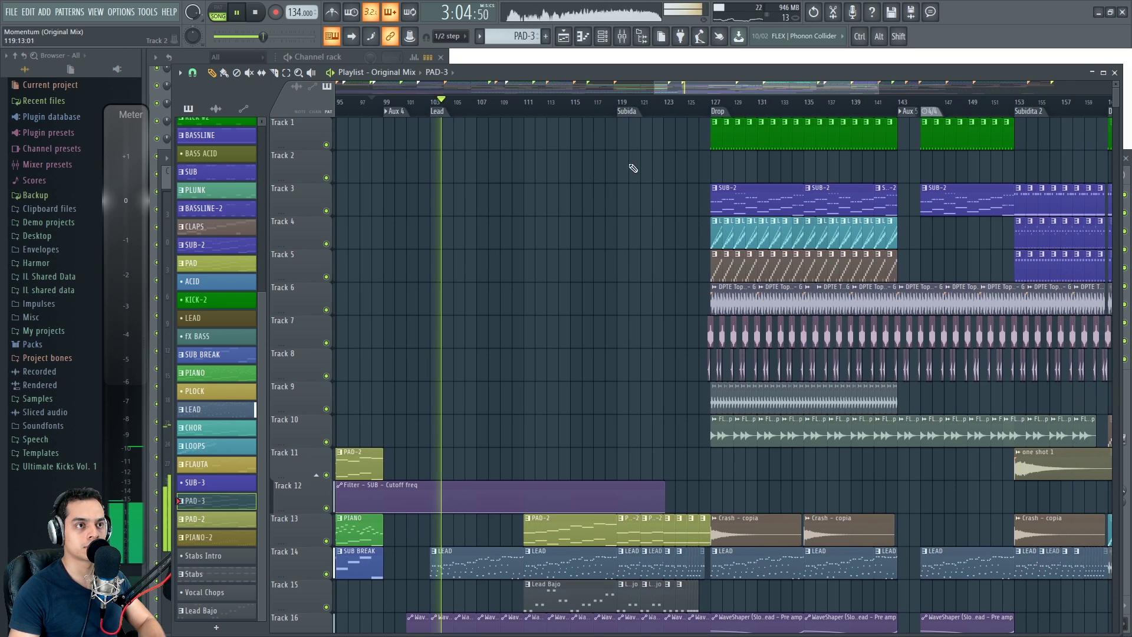
# Audition the Drop section from just before its marker, and stop playback.
pyautogui.click(699, 106)
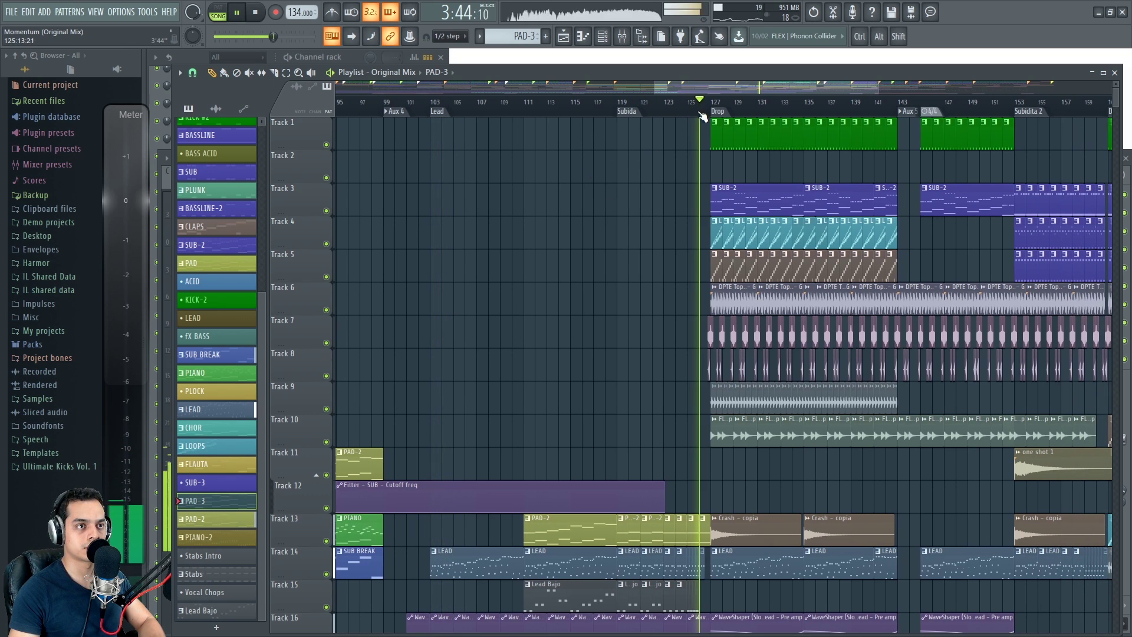
pyautogui.moveTo(803, 169); pyautogui.dragTo(635, 172)
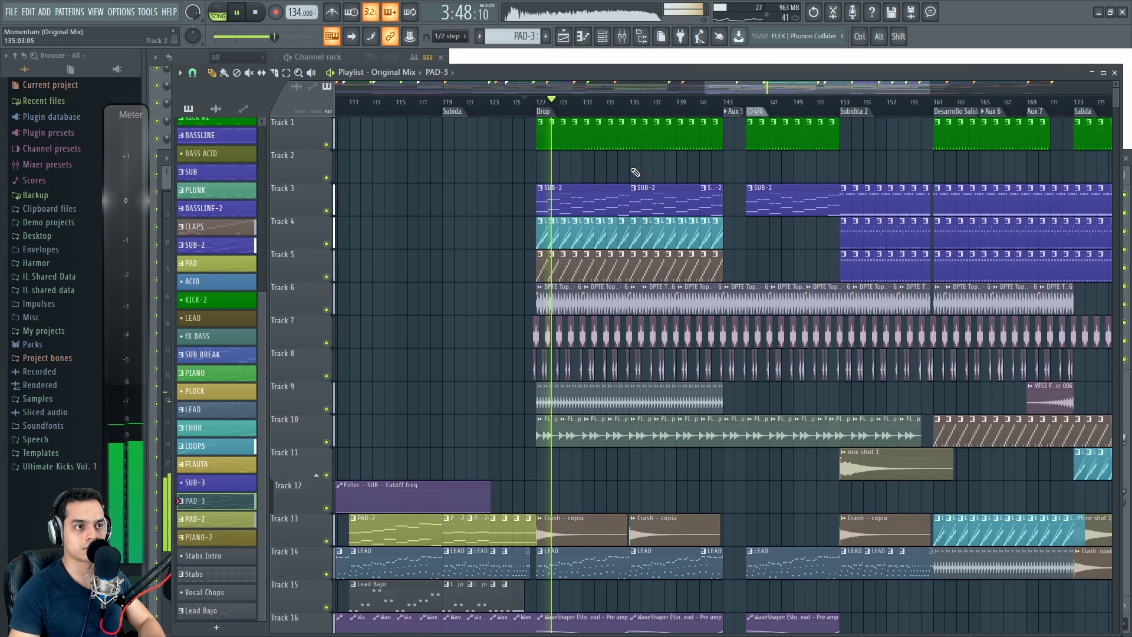
pyautogui.scroll(2, 631, 172)
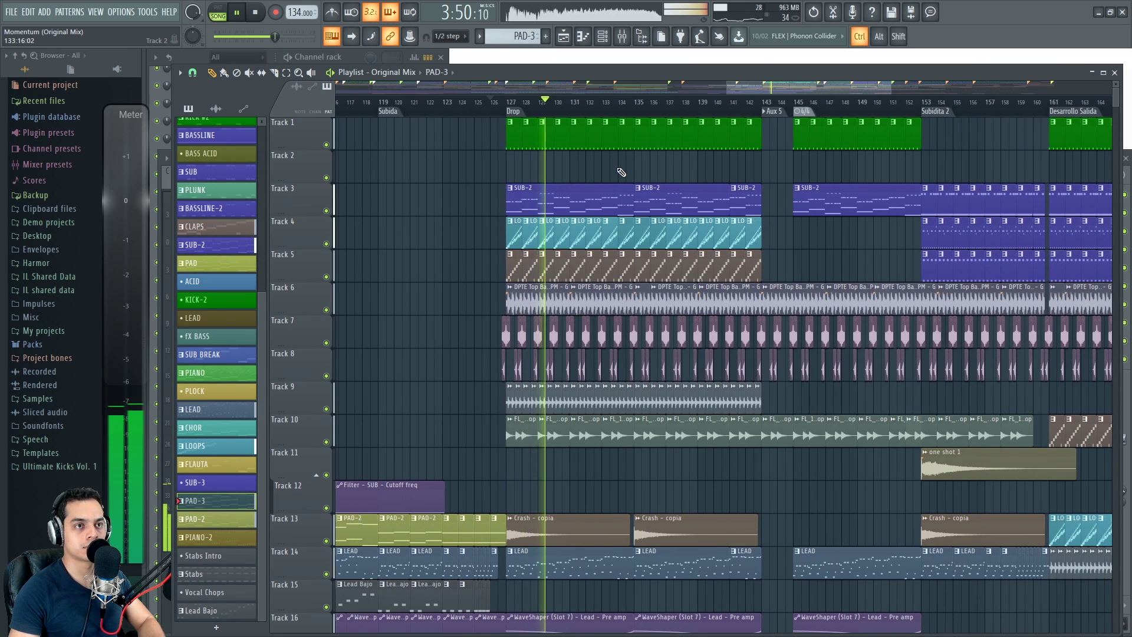
pyautogui.scroll(2, 619, 173)
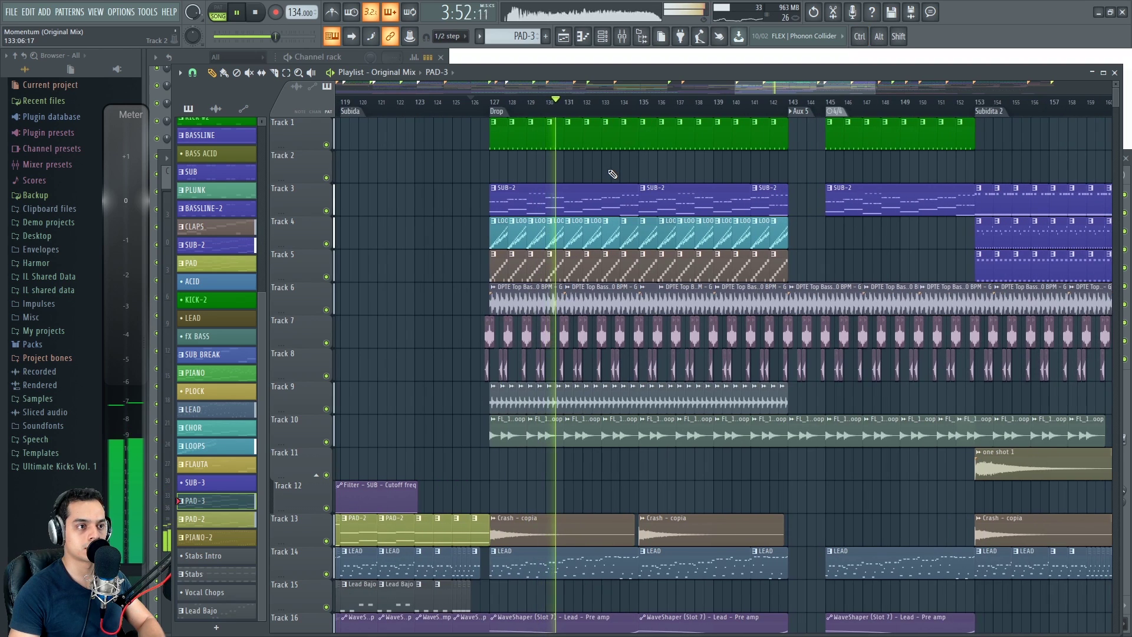
pyautogui.press('space')
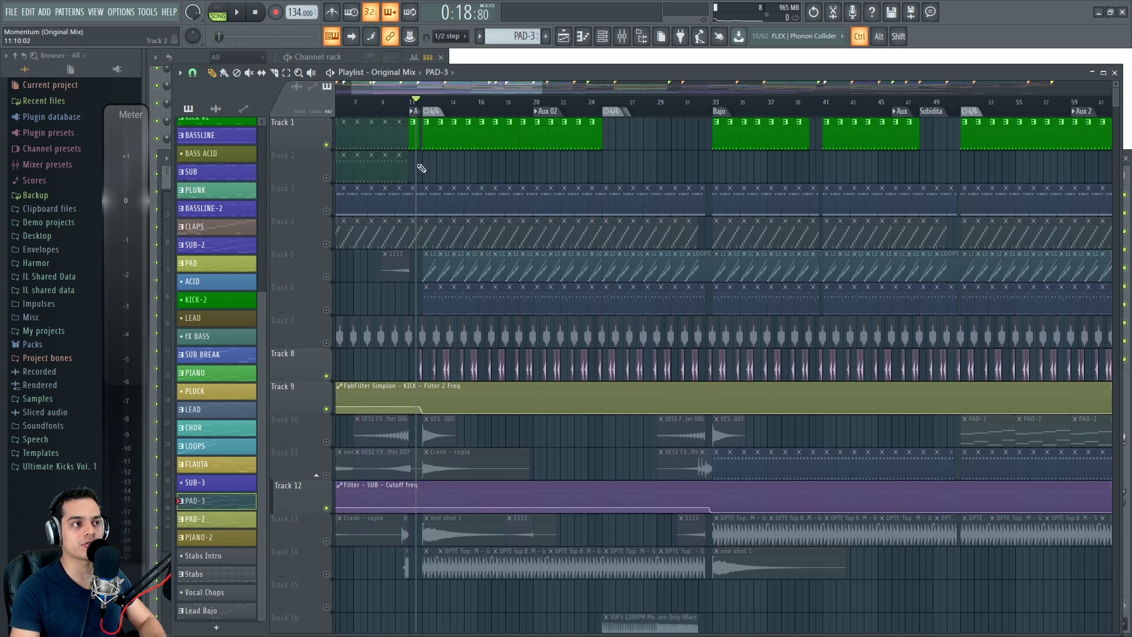
# Audition the kick track from bar 12, select the KICK pattern and stop playback.
pyautogui.scroll(8, 425, 168)
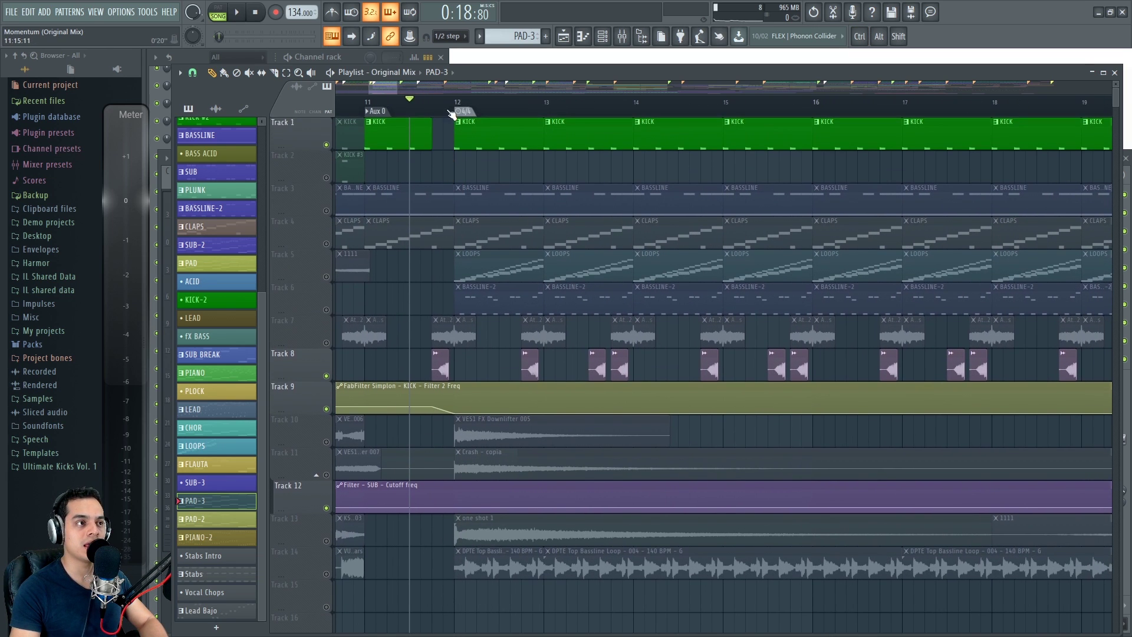
pyautogui.click(454, 102)
pyautogui.scroll(-3, 541, 184)
pyautogui.press('space')
pyautogui.moveTo(561, 172); pyautogui.dragTo(494, 172)
pyautogui.scroll(2, 441, 144)
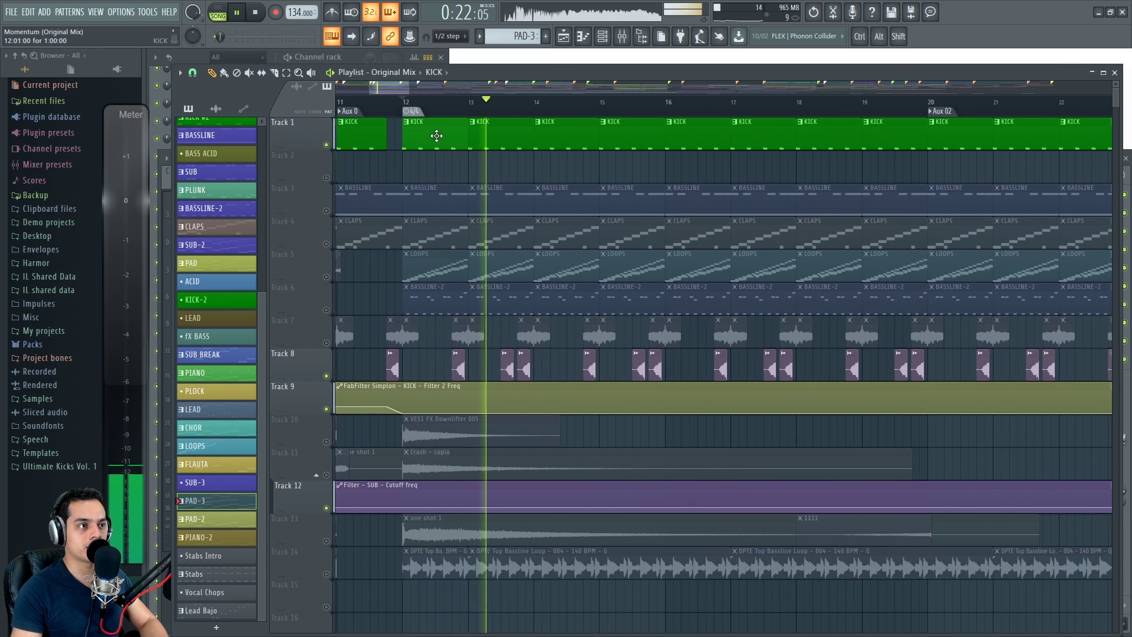
pyautogui.press('space')
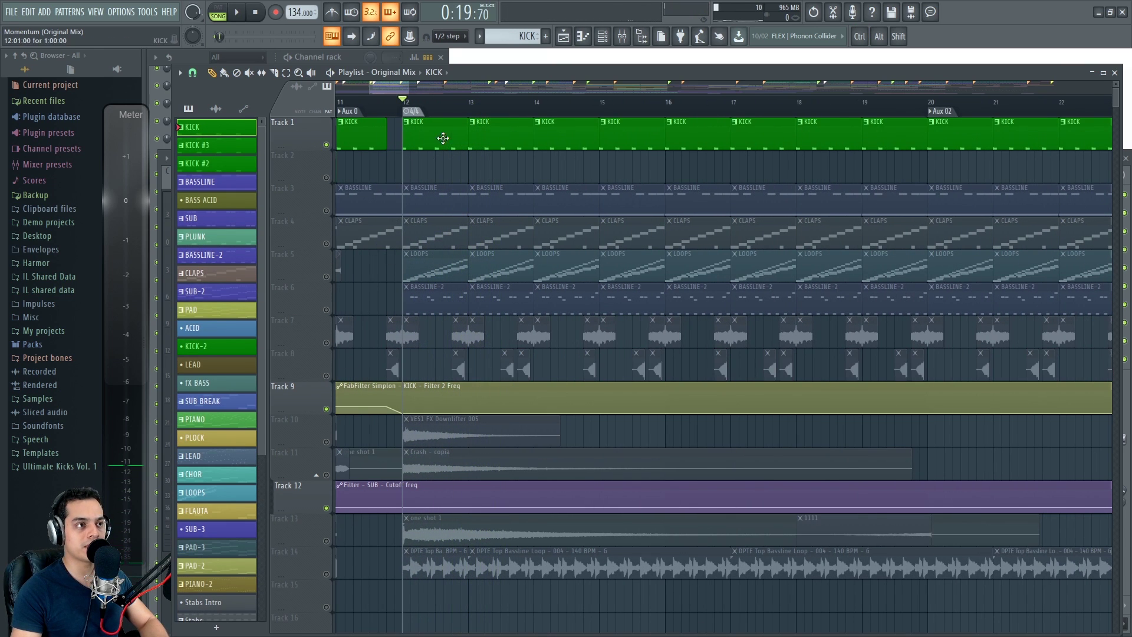
# Inspect the sampler settings of the VEC5 Dubstep Kicks 65 channel and return to the playlist.
pyautogui.click(351, 63)
pyautogui.scroll(2, 320, 237)
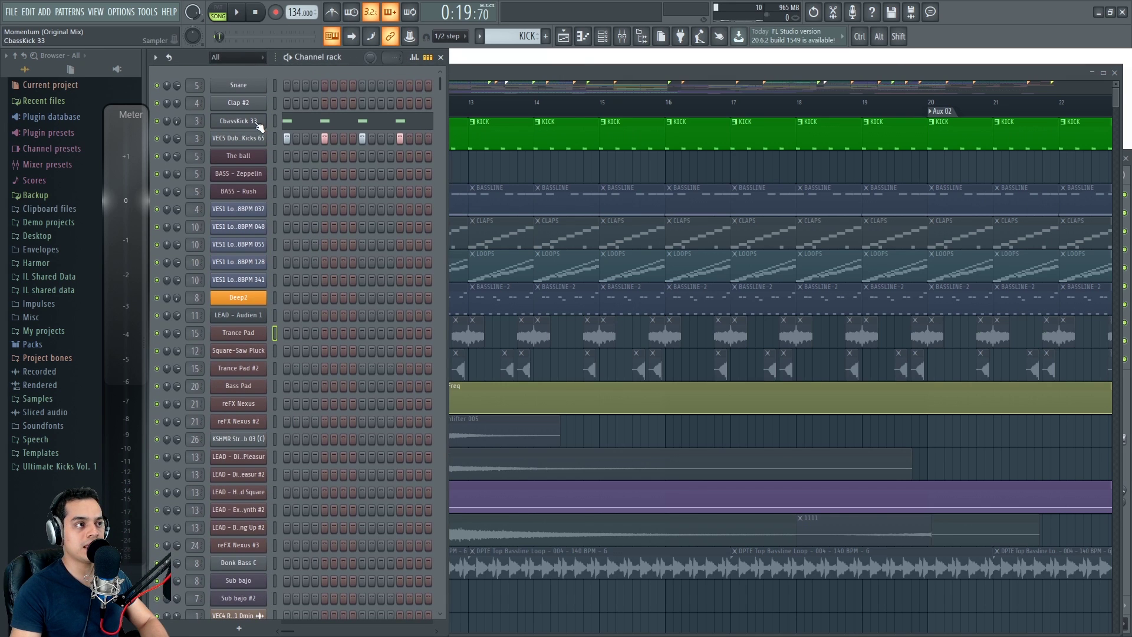
pyautogui.click(247, 138)
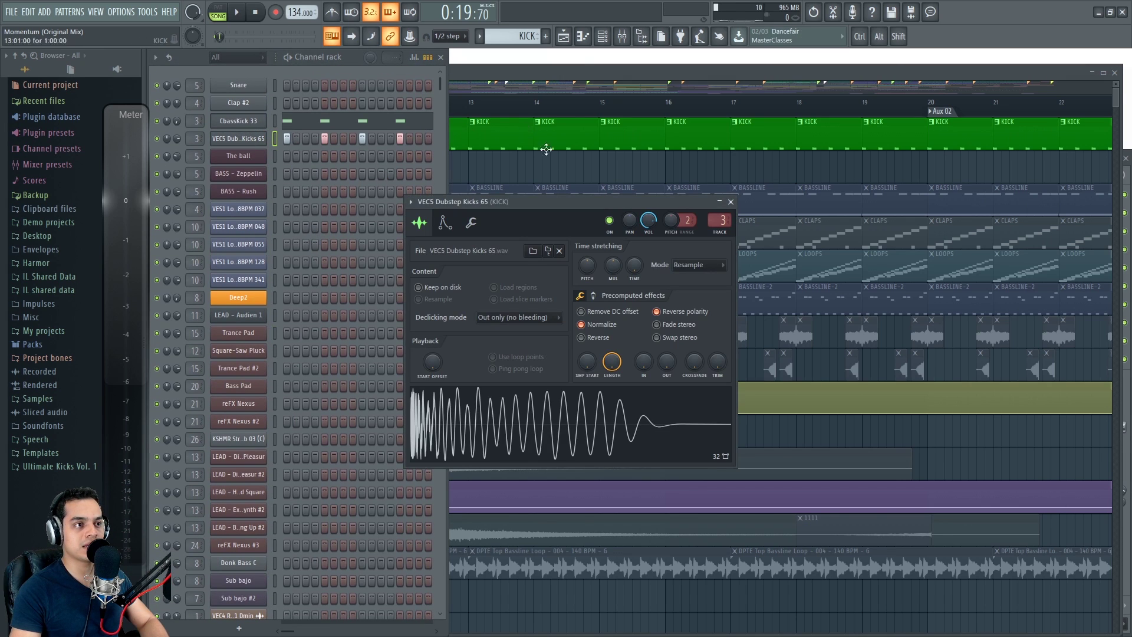
pyautogui.click(731, 201)
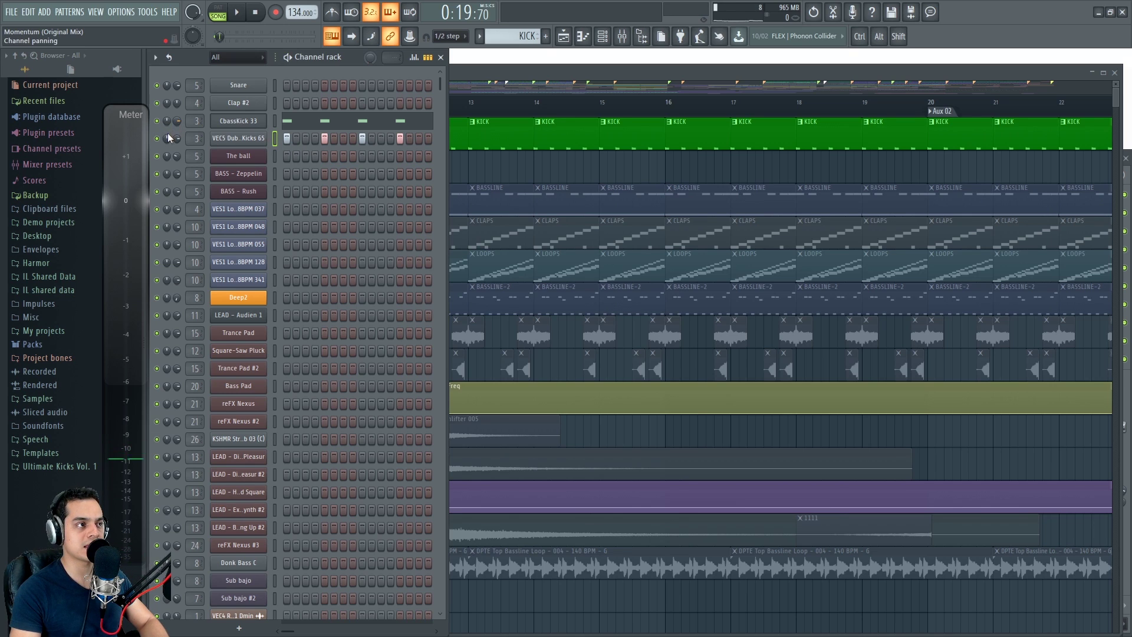
pyautogui.moveTo(177, 139); pyautogui.dragTo(176, 177)
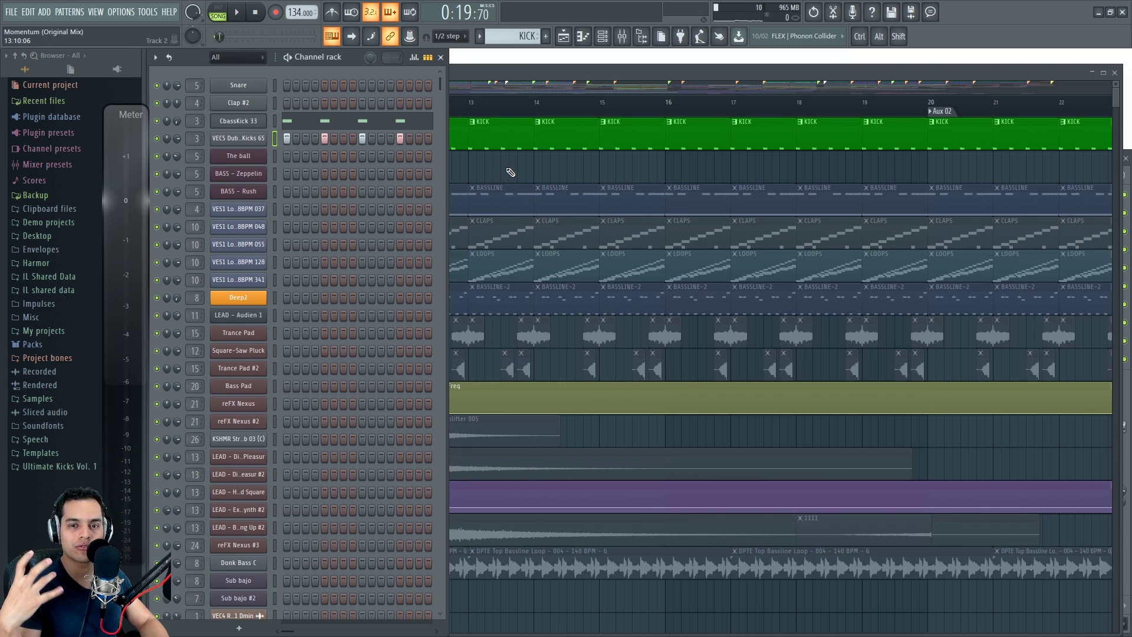
pyautogui.press('F5')
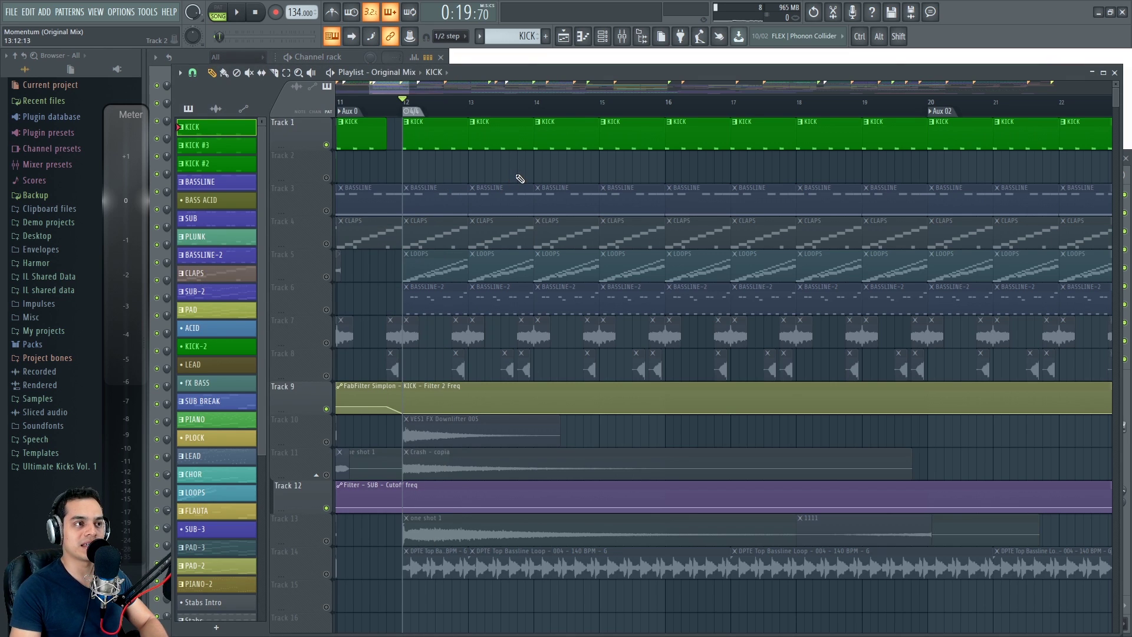
# Unmute Track 3 and select its BASSLINE pattern in the playlist.
pyautogui.scroll(-3, 507, 176)
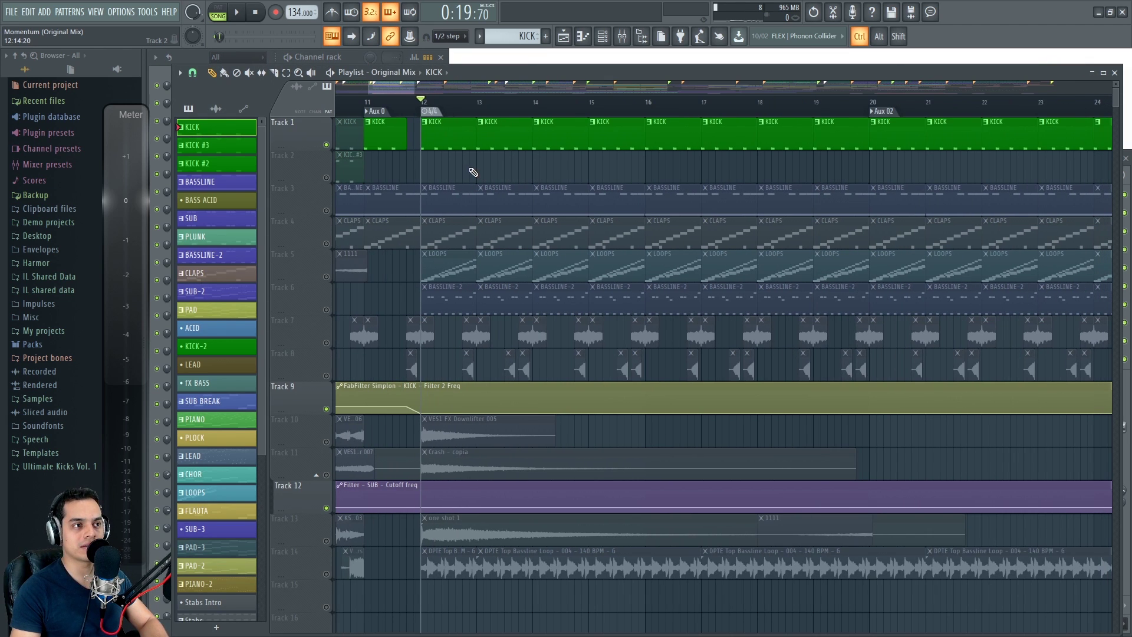
pyautogui.scroll(-2, 473, 172)
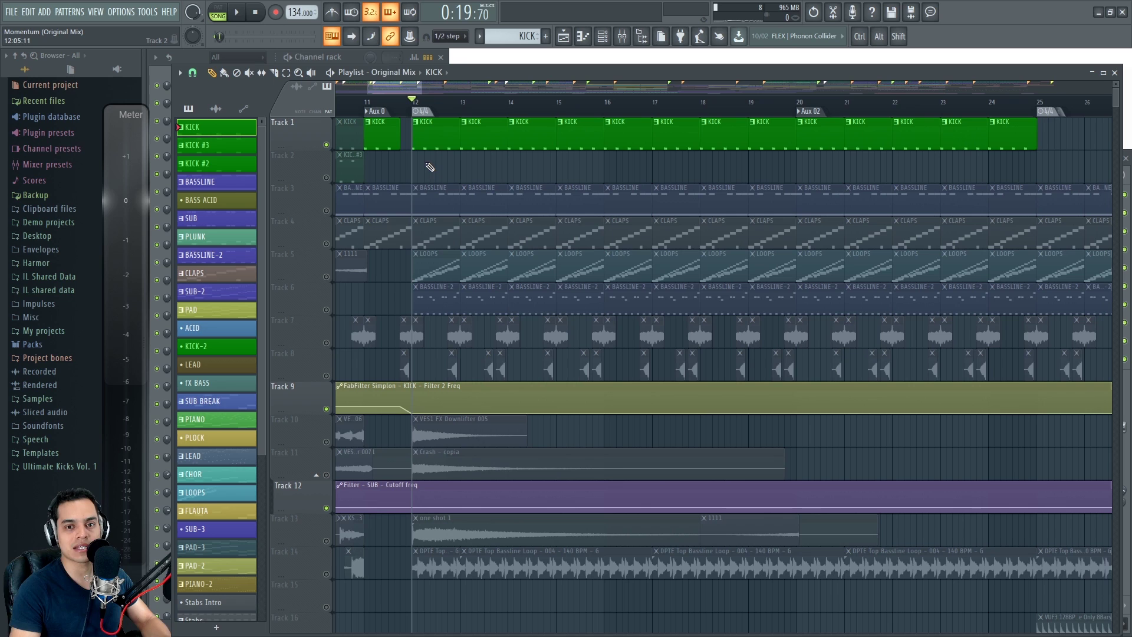
pyautogui.scroll(3, 413, 180)
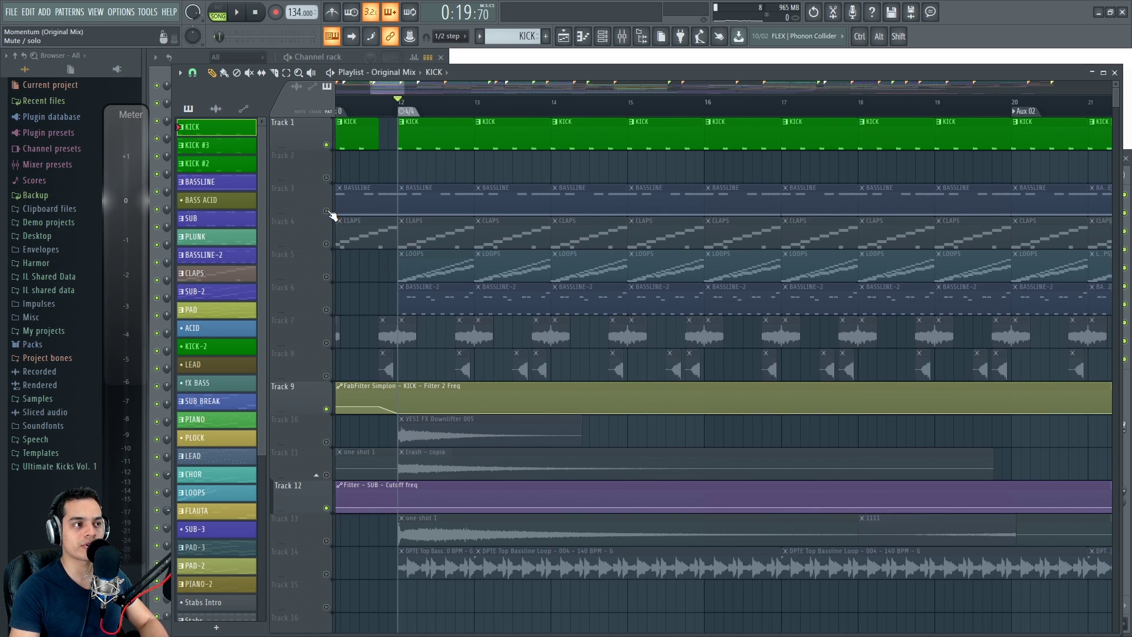
pyautogui.click(326, 211)
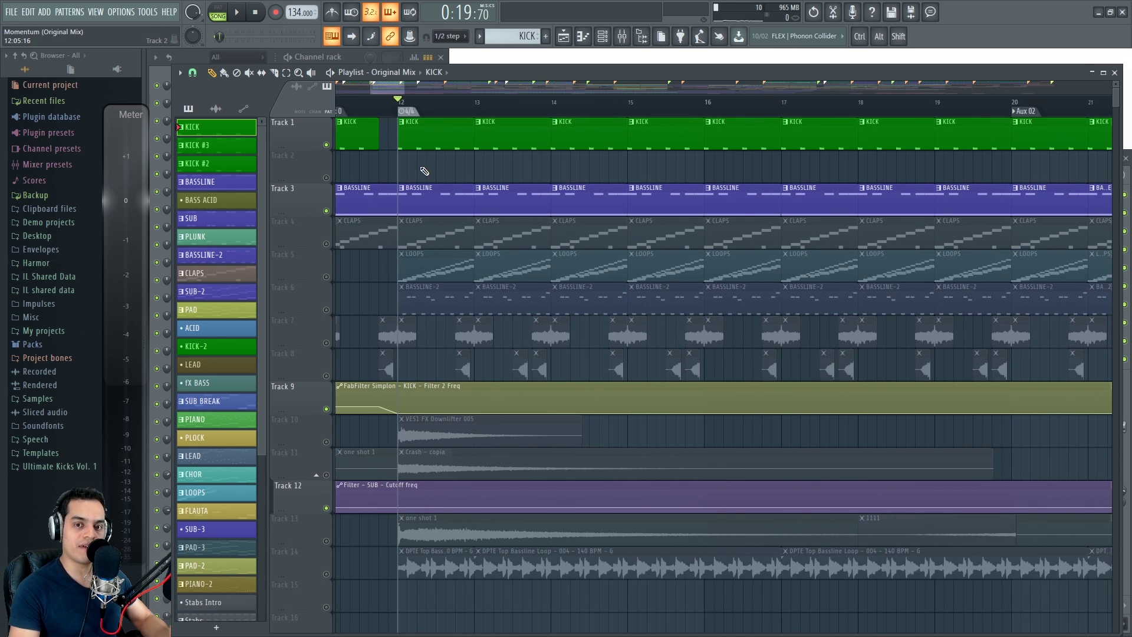
pyautogui.click(429, 193)
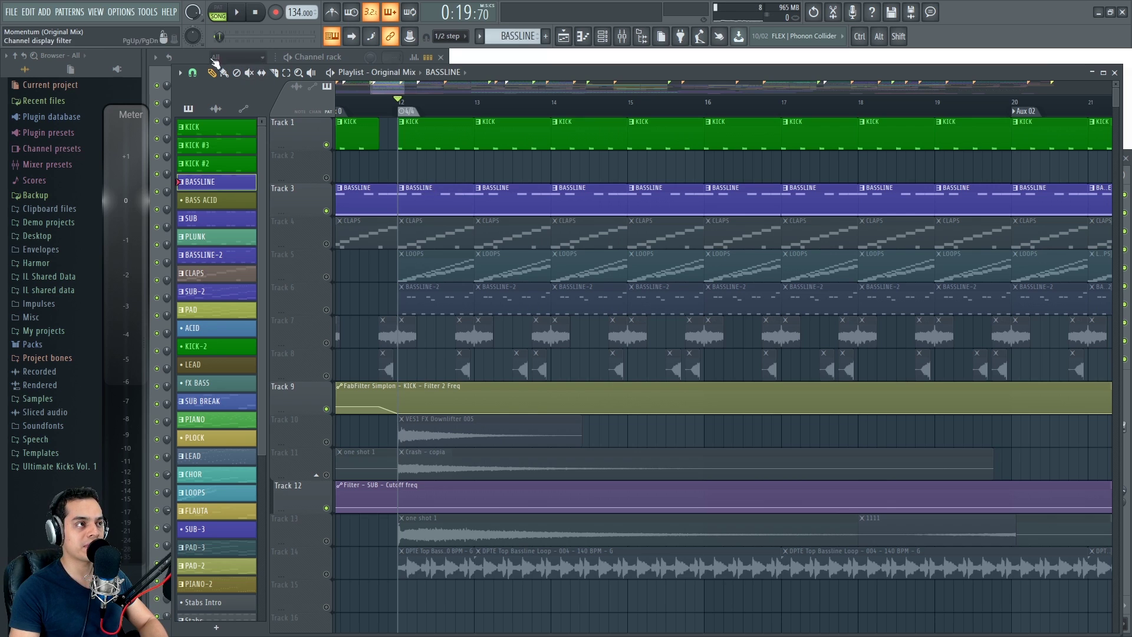
# Audition the BASSLINE pattern on its own in pattern mode and open The ball instrument.
pyautogui.click(206, 58)
pyautogui.click(217, 12)
pyautogui.press('space')
pyautogui.click(239, 157)
pyautogui.press('space')
pyautogui.press('q')
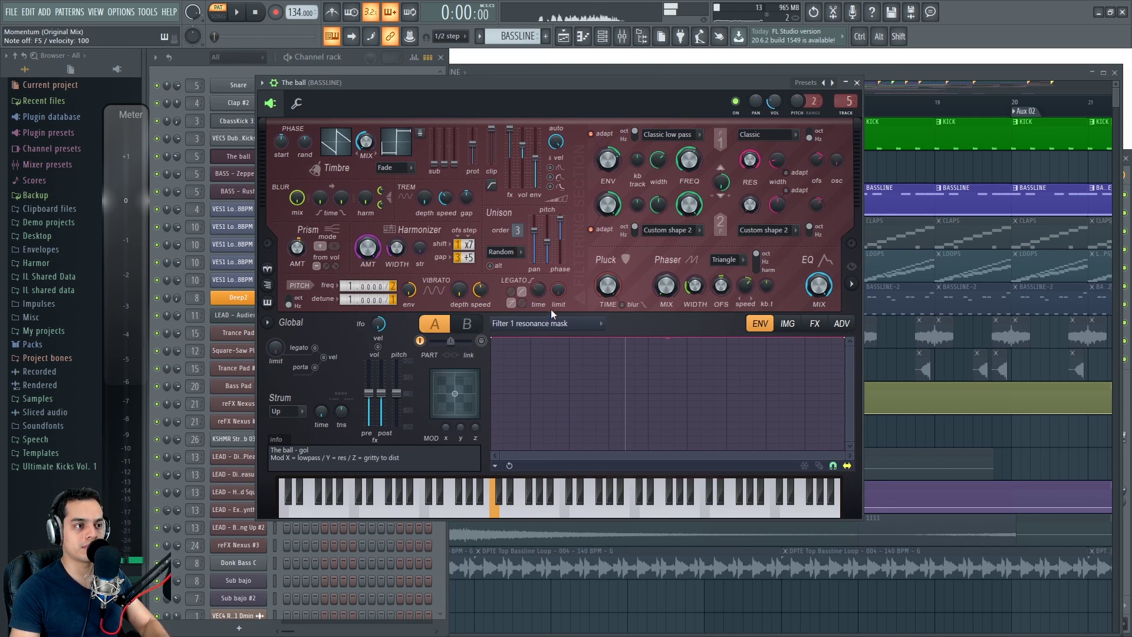
# Examine The ball's bassline notes in the piano roll and close it.
pyautogui.click(354, 61)
pyautogui.click(321, 157)
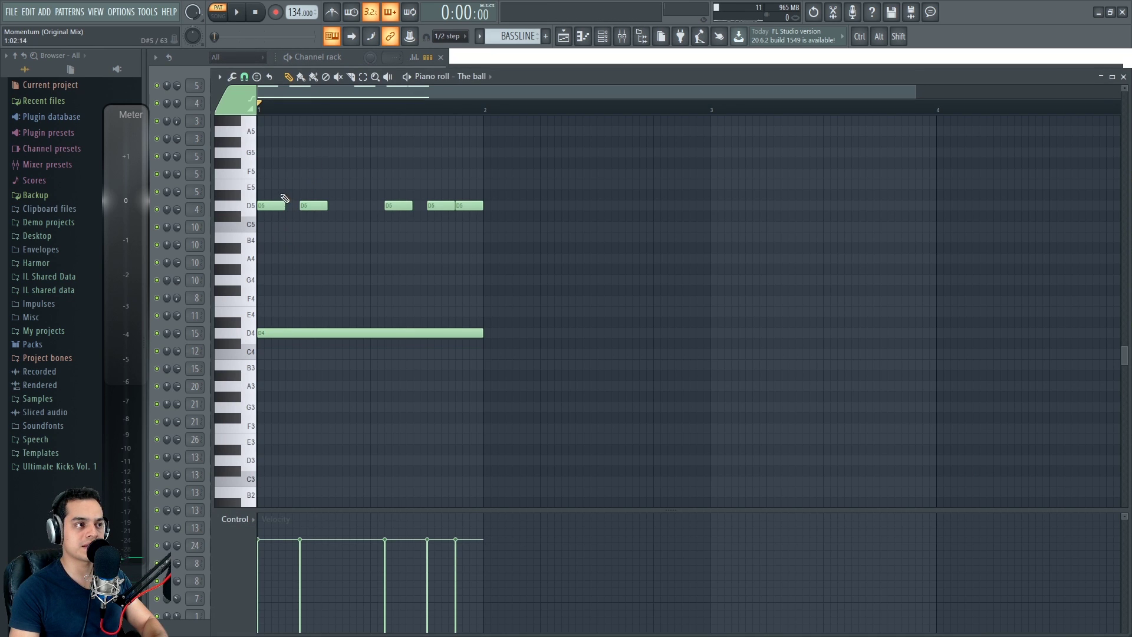
pyautogui.click(1123, 77)
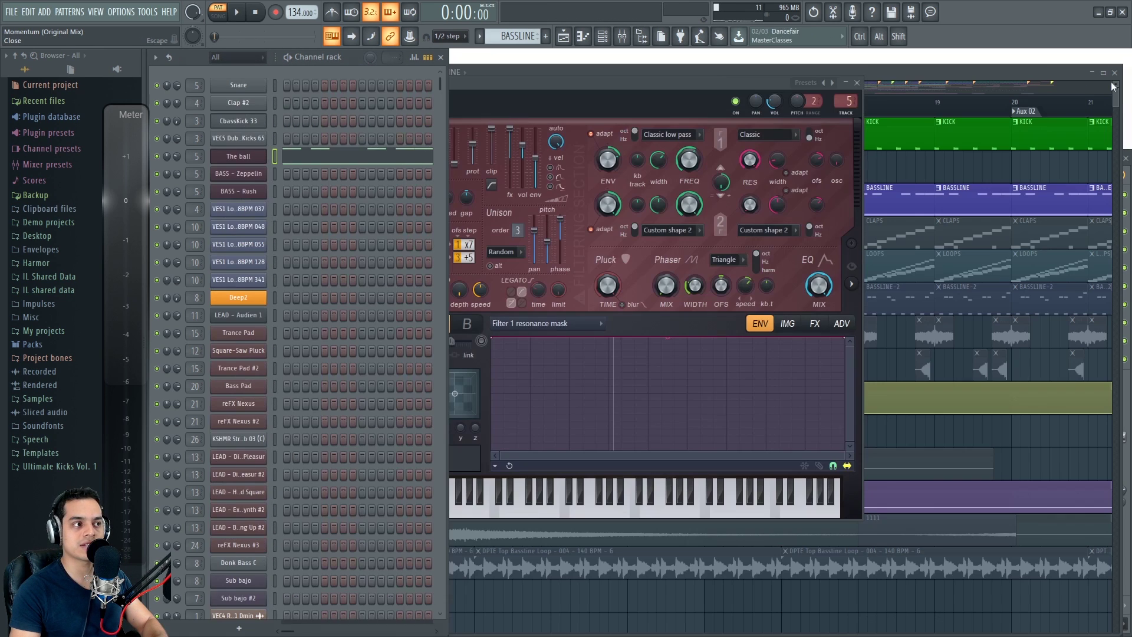
# Play the BASSLINE pattern alone, and switch to song mode to hear it with the kick in the playlist.
pyautogui.press('space')
pyautogui.click(897, 72)
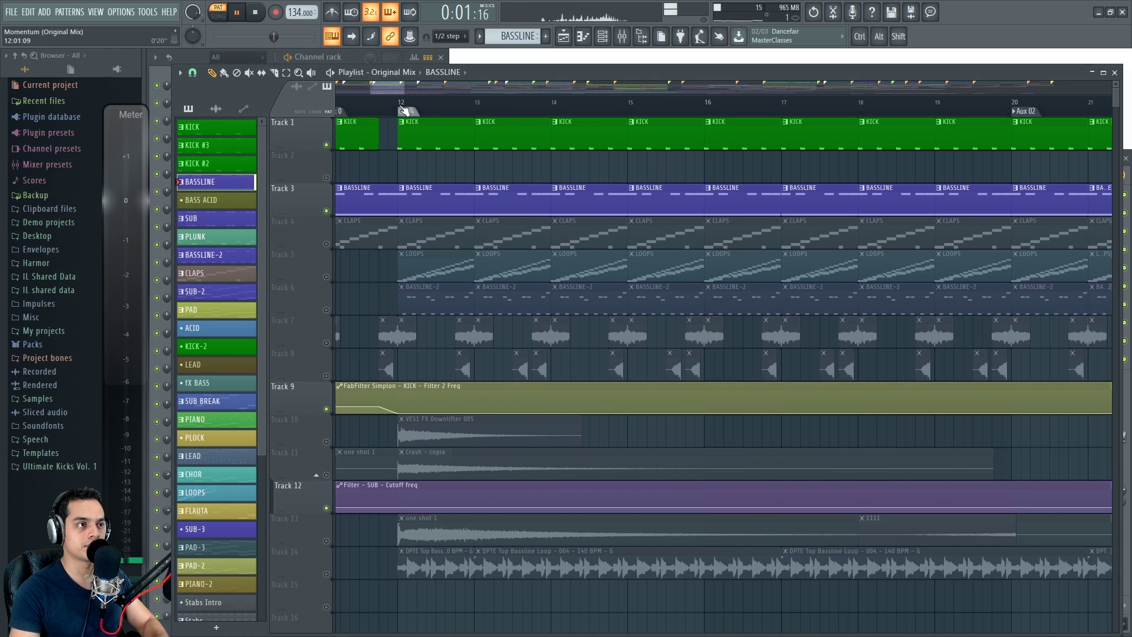
pyautogui.press('l')
pyautogui.press('space')
# Unmute Track 4 and audition the CLAPS pattern together with the kick and bassline.
pyautogui.click(326, 244)
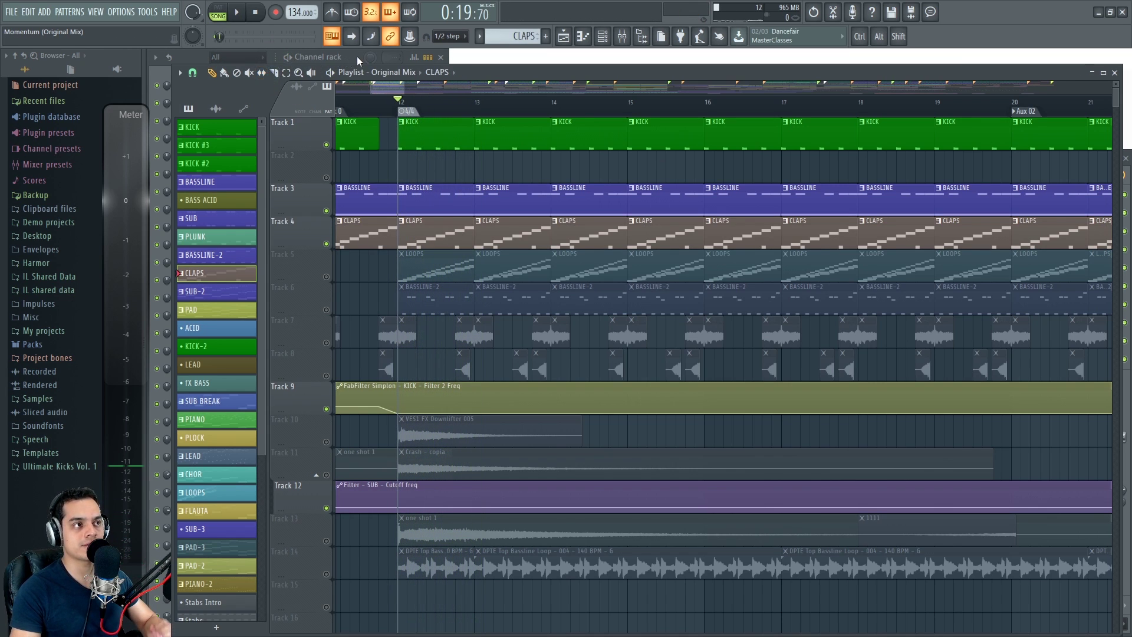
pyautogui.click(358, 59)
pyautogui.press('space')
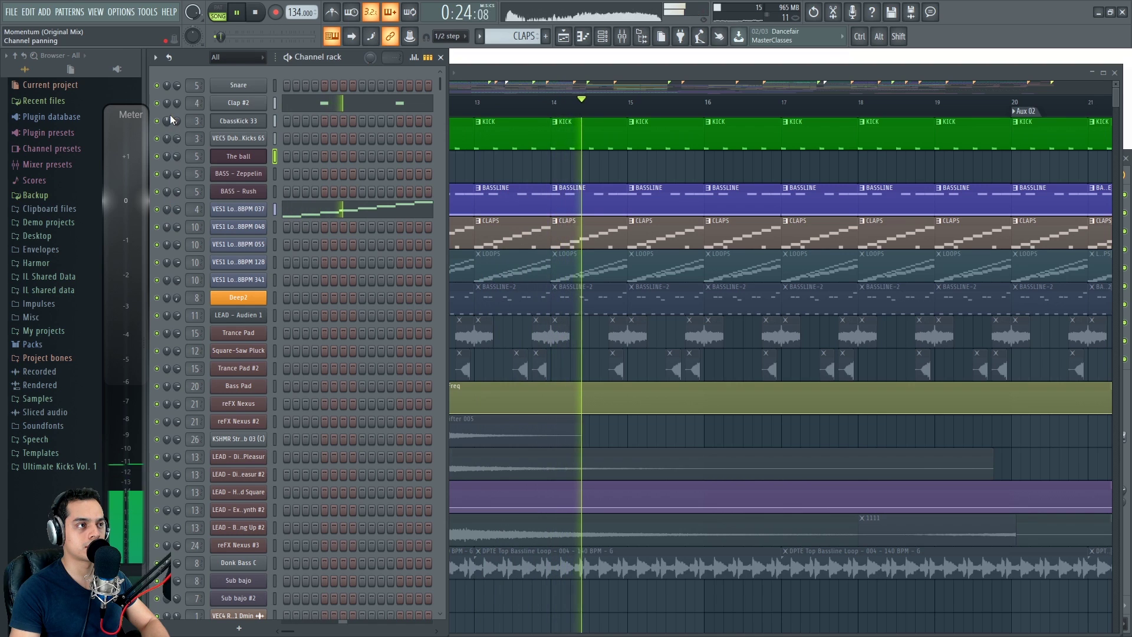
pyautogui.press('space')
# Inspect the Clap #2 channel's sampler settings and return to the playlist.
pyautogui.click(256, 104)
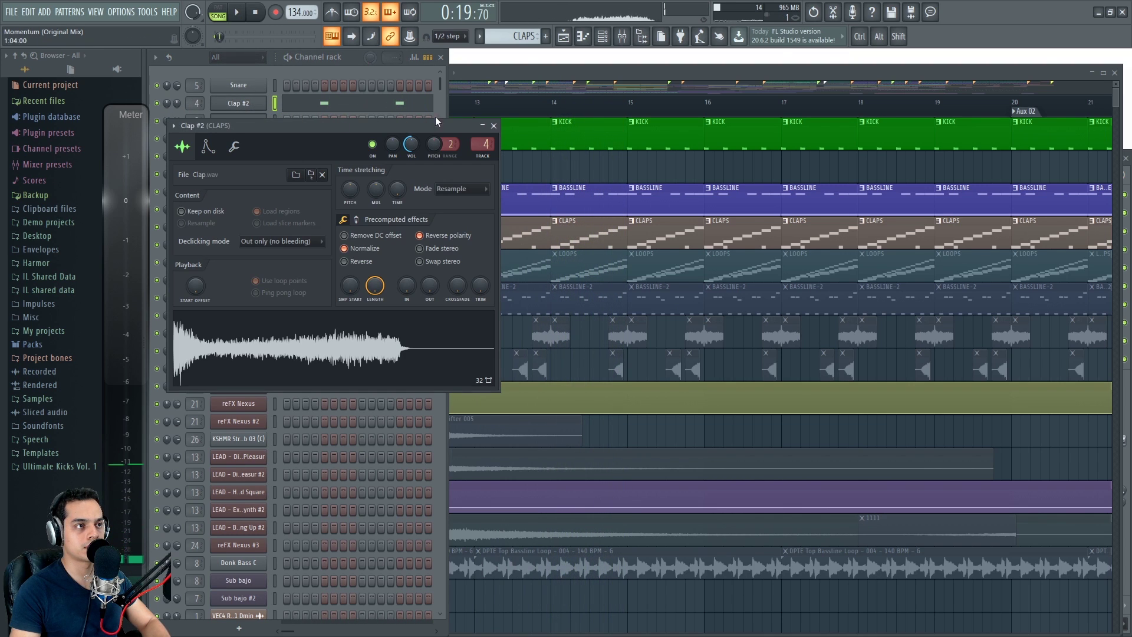
pyautogui.click(493, 126)
pyautogui.press('F5')
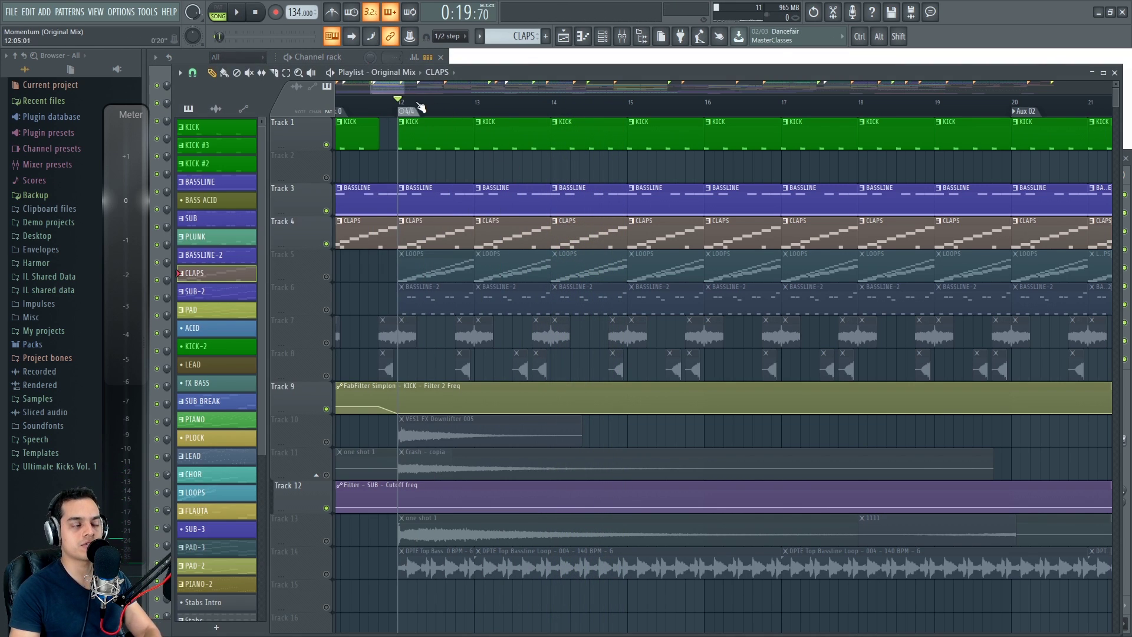
# Check the CLAPS track and its effects in the mixer during playback, and return to the playlist.
pyautogui.press('F9')
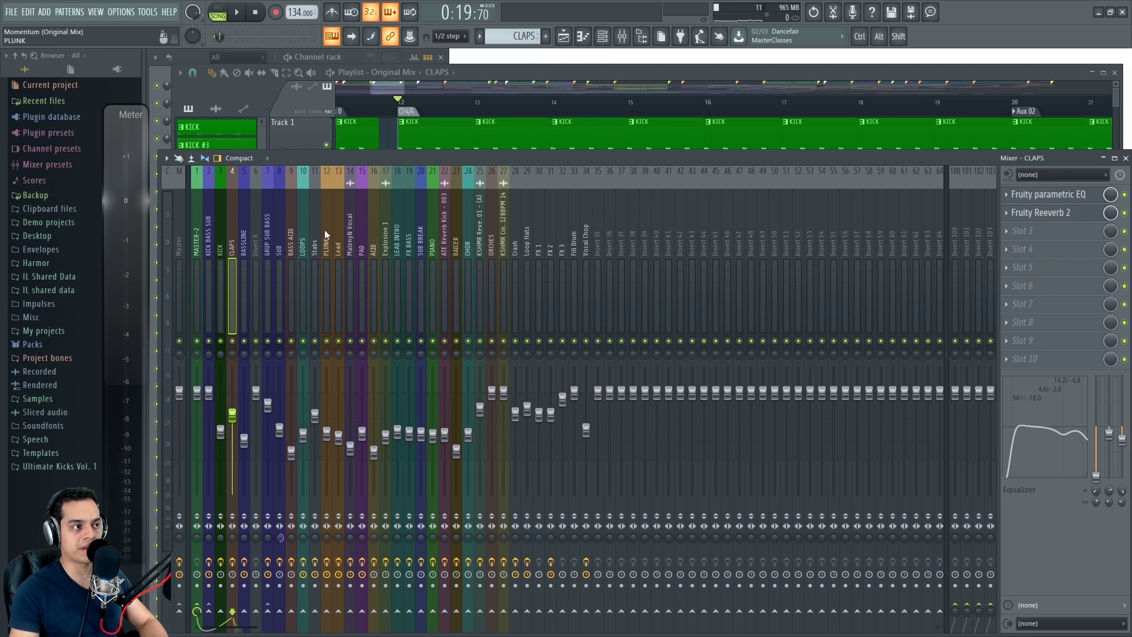
pyautogui.press('space')
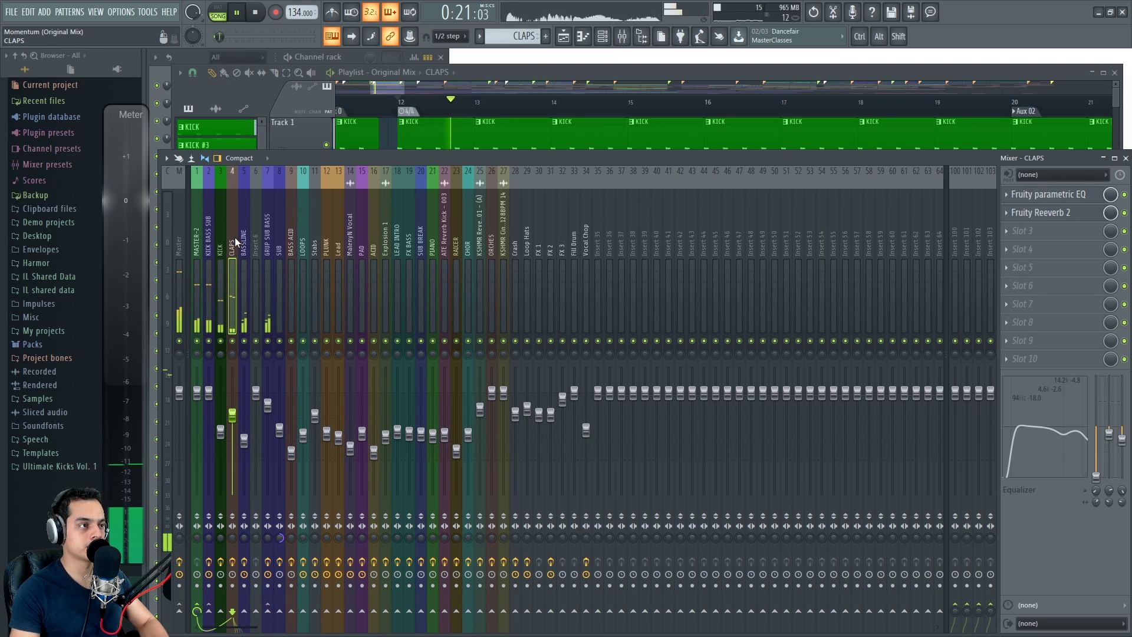
pyautogui.press('space')
pyautogui.click(526, 75)
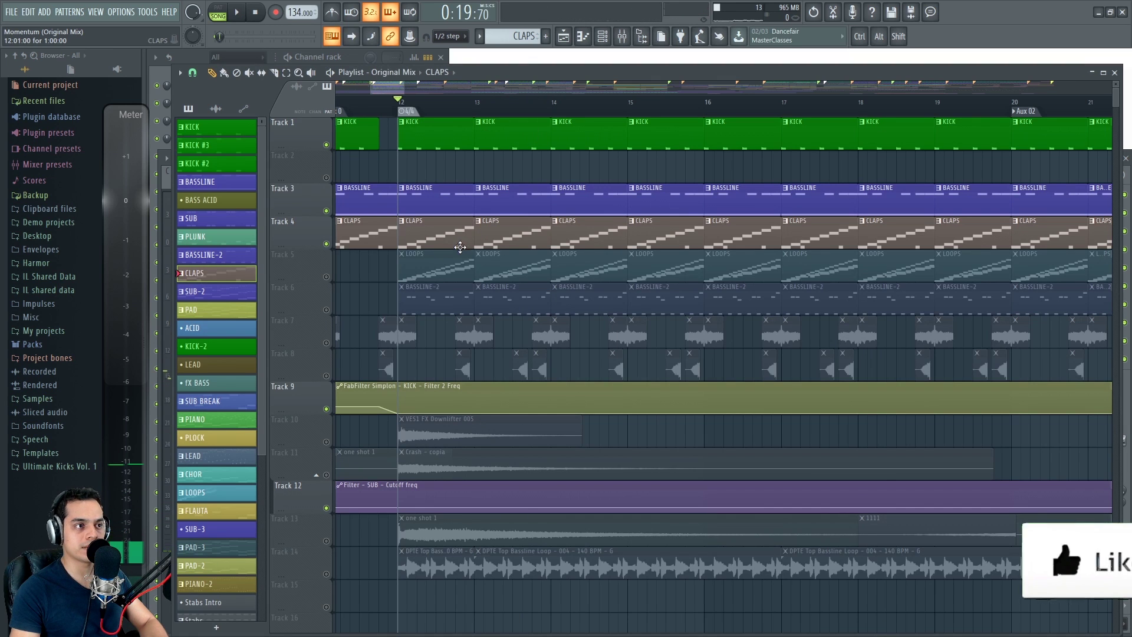
# Unmute Track 5 and play its LOOPS pattern alone in pattern mode.
pyautogui.click(328, 277)
pyautogui.scroll(2, 378, 293)
pyautogui.click(472, 274)
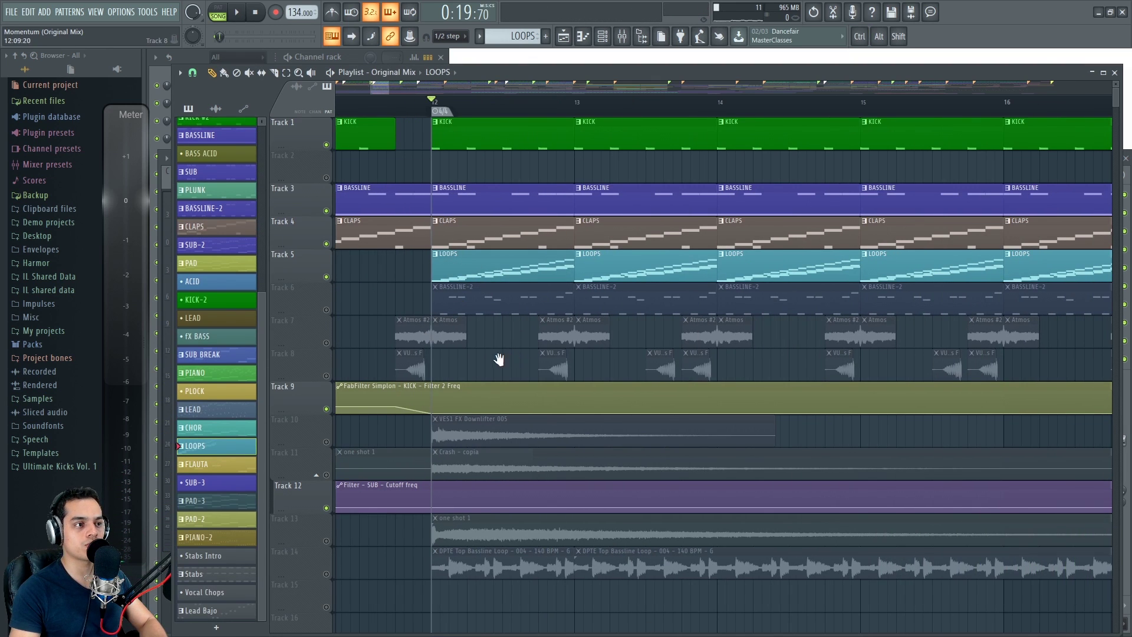
pyautogui.moveTo(500, 358); pyautogui.dragTo(473, 357)
pyautogui.click(195, 56)
pyautogui.click(217, 12)
pyautogui.press('space')
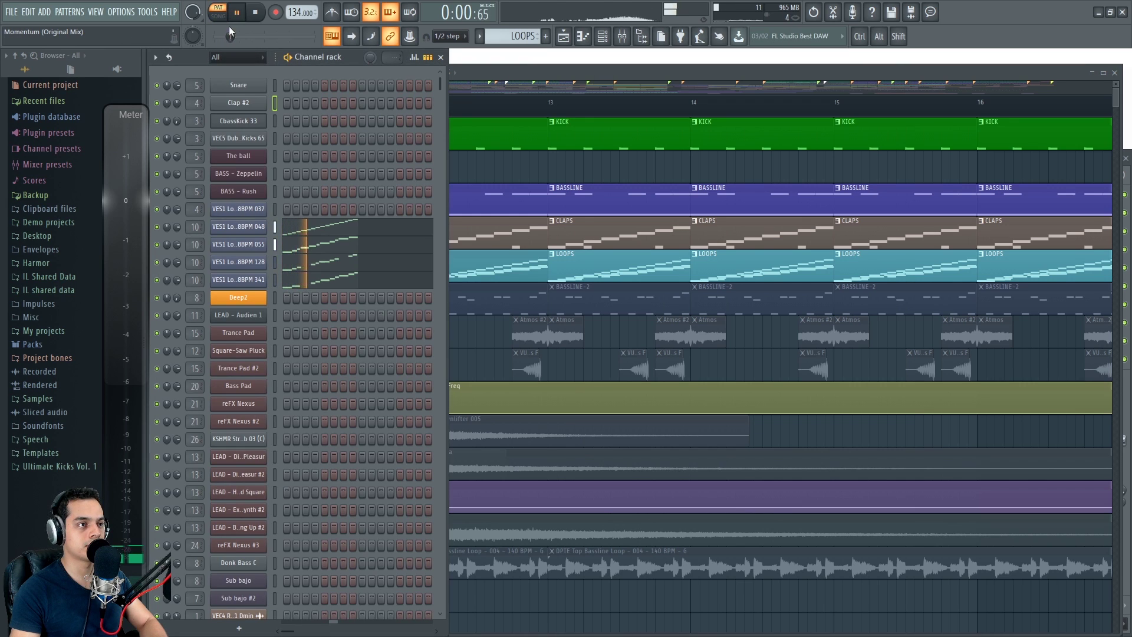
# Solo the VES1 loop channels 040, 120 and 341 in turn to compare them, and restore all channels before stopping playback.
pyautogui.keyDown('ctrl'); pyautogui.click(157, 227); pyautogui.keyUp('ctrl')
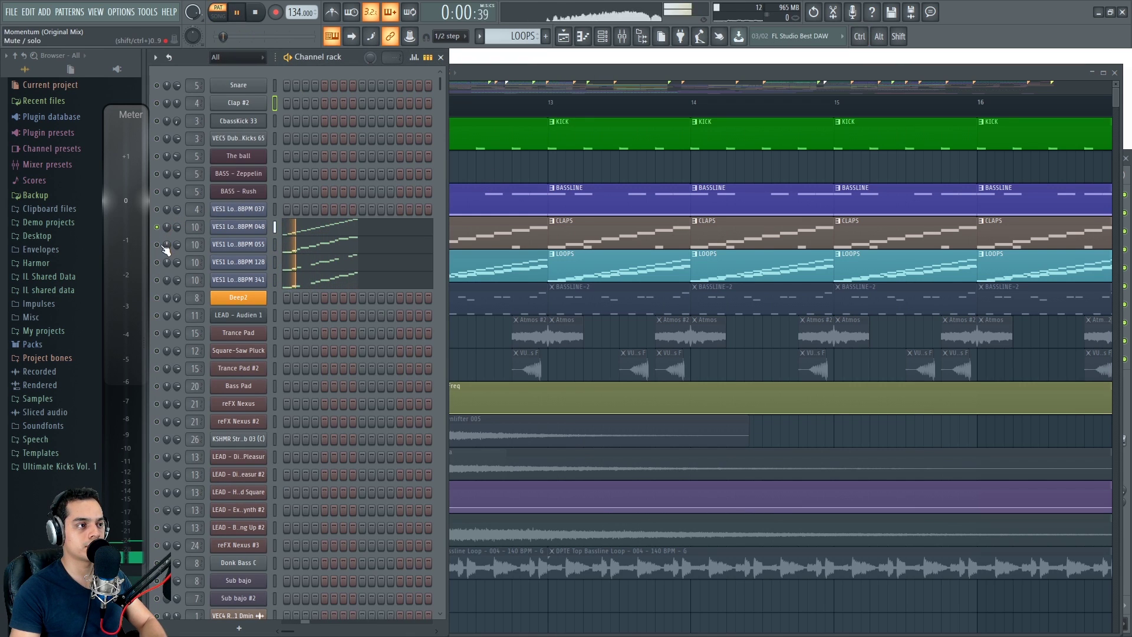
pyautogui.keyDown('ctrl'); pyautogui.click(157, 262); pyautogui.keyUp('ctrl')
pyautogui.keyDown('ctrl'); pyautogui.click(157, 279); pyautogui.keyUp('ctrl')
pyautogui.keyDown('ctrl'); pyautogui.click(157, 279); pyautogui.keyUp('ctrl')
pyautogui.press('space')
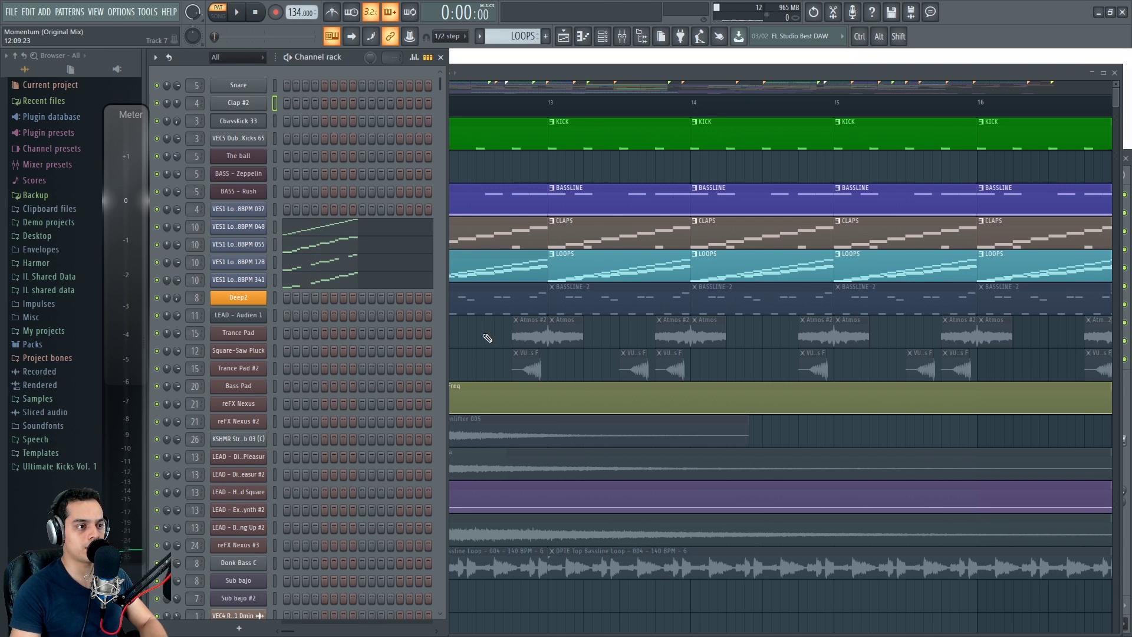
# Return to the playlist with playback set to start at bar 12, and unmute Track 6.
pyautogui.rightClick(488, 336)
pyautogui.scroll(-1, 442, 142)
pyautogui.click(421, 102)
pyautogui.scroll(1, 489, 278)
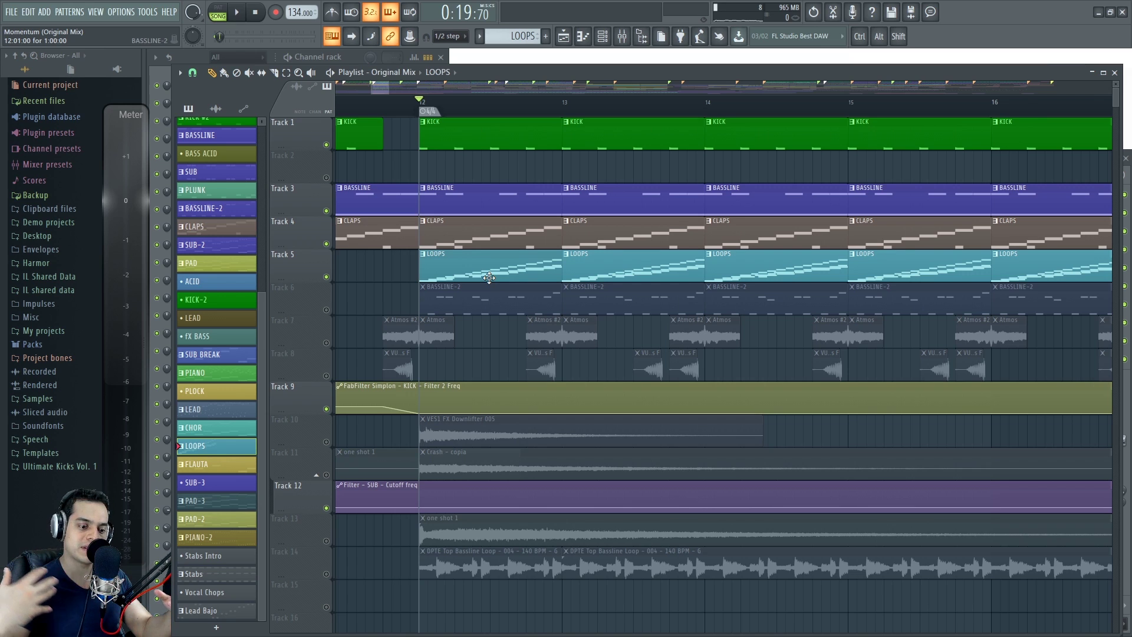
pyautogui.click(326, 309)
pyautogui.scroll(2, 473, 363)
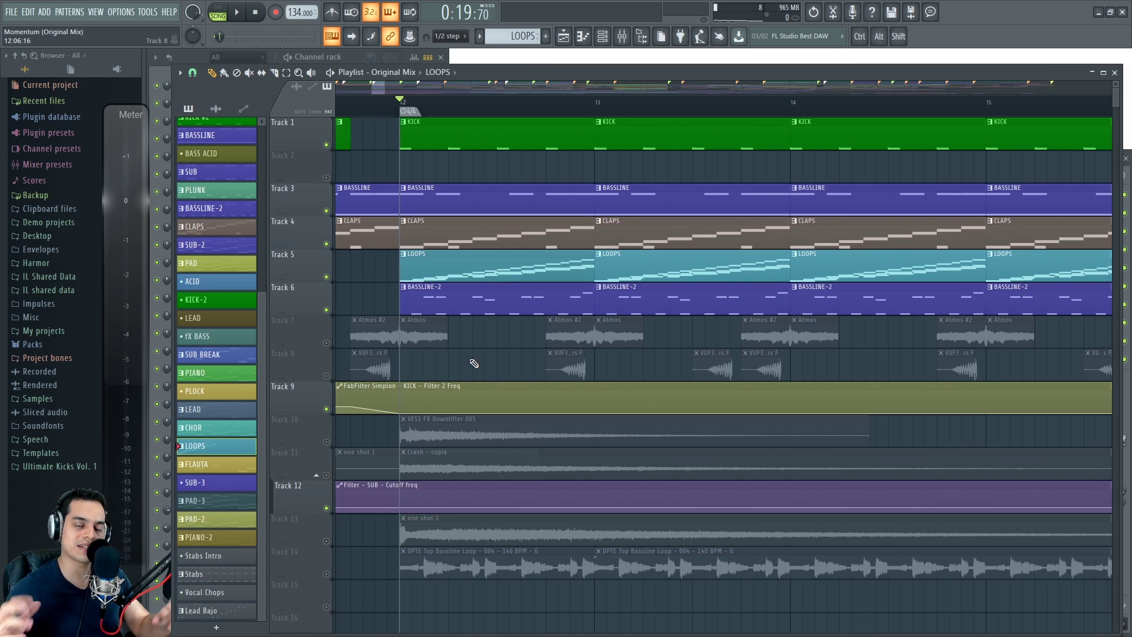
# Play the BASSLINE-2 pattern within the song, and switch to pattern mode to hear it alone.
pyautogui.click(436, 307)
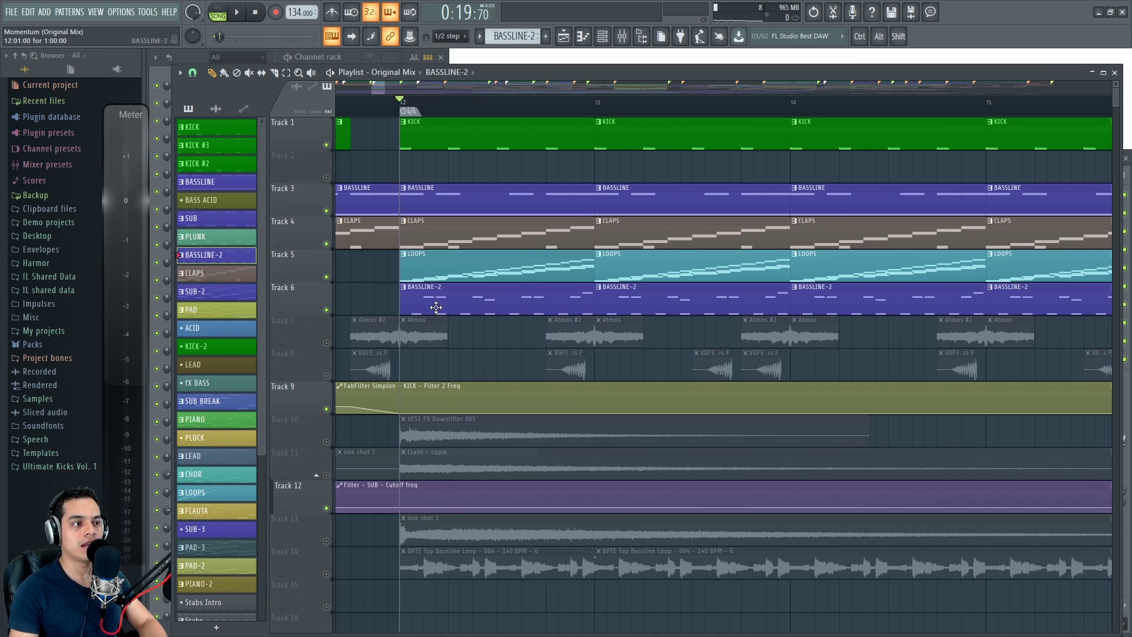
pyautogui.press('space')
pyautogui.click(201, 55)
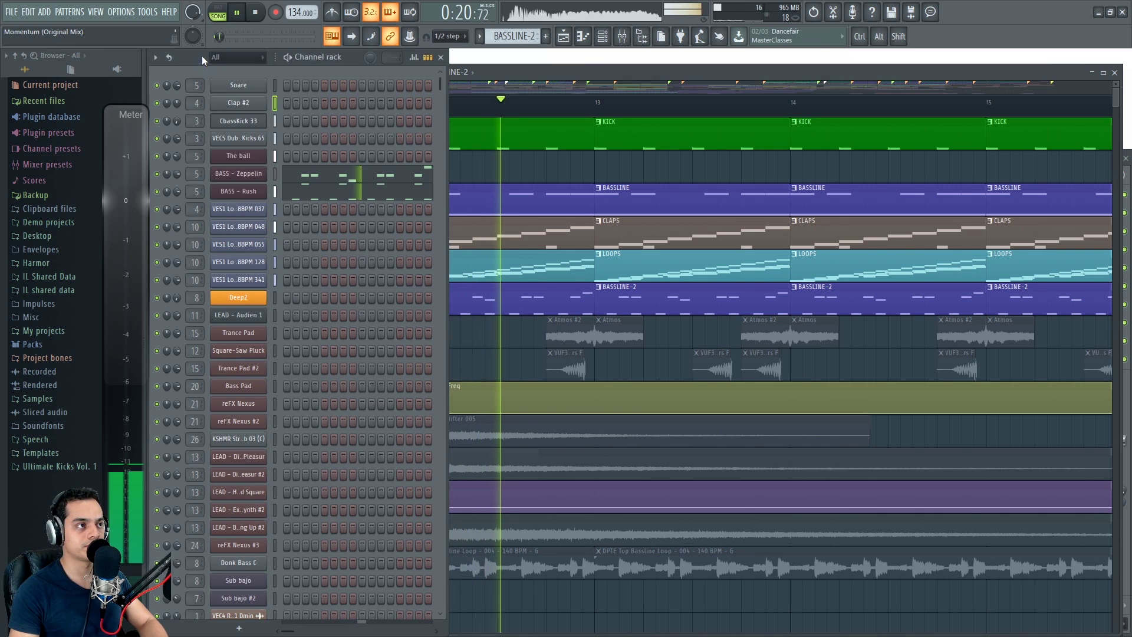
pyautogui.click(218, 12)
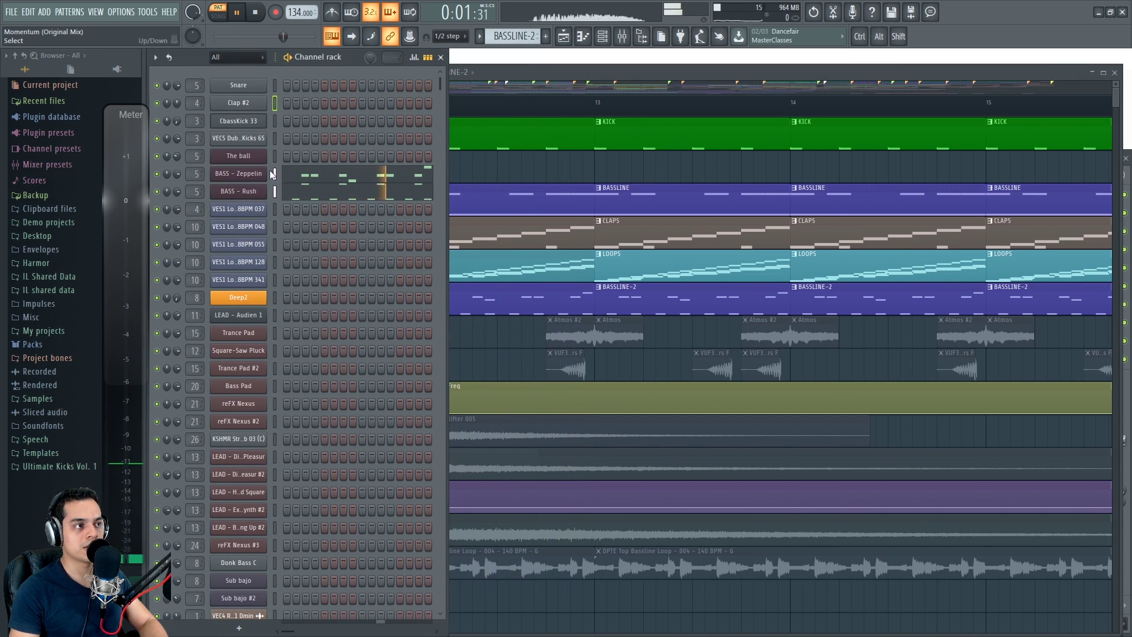
# Inspect the BASS - Zeppelin synth settings, preview BASS - Rush, and return to the playlist.
pyautogui.click(249, 173)
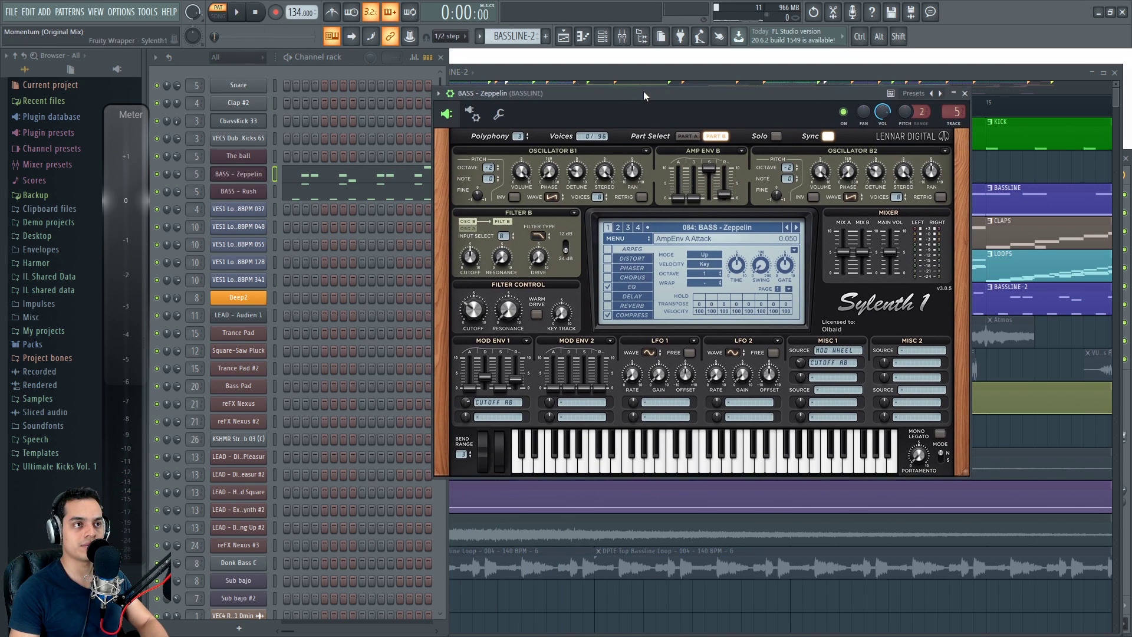
pyautogui.click(290, 196)
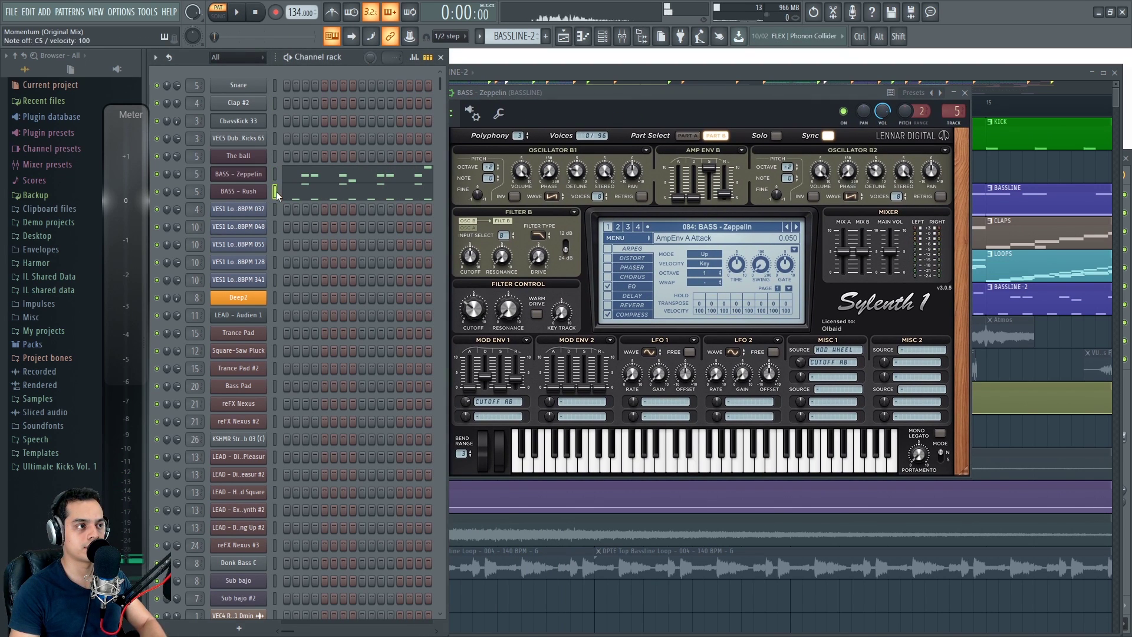
pyautogui.click(952, 70)
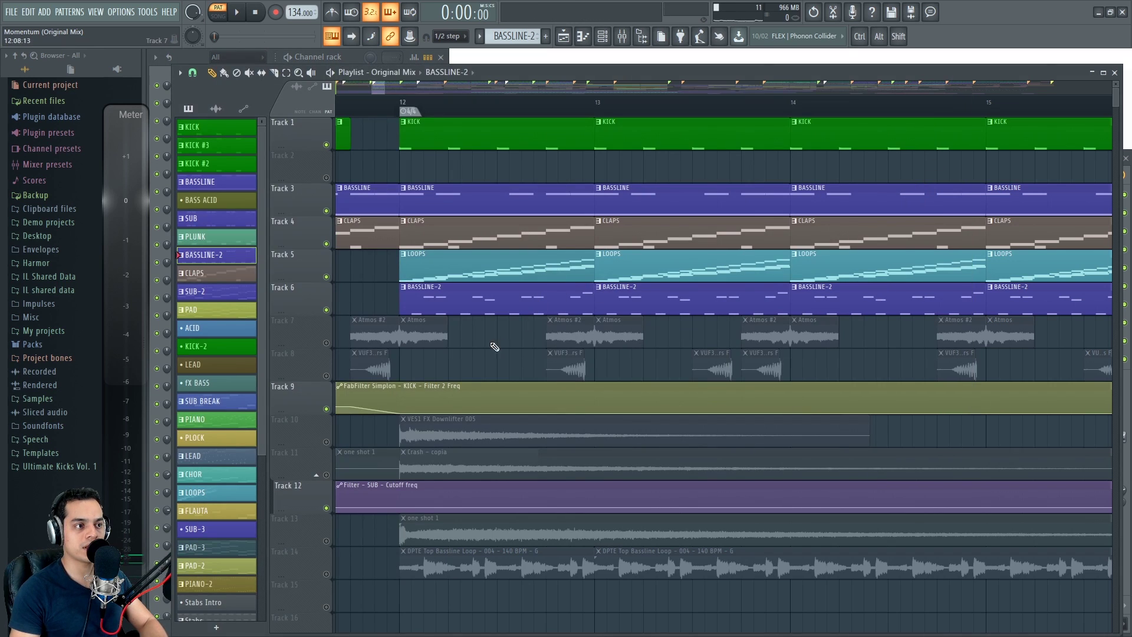
# Open the BASS - Zeppelin notes in the piano roll and audition them with BASS - Rush muted.
pyautogui.click(341, 54)
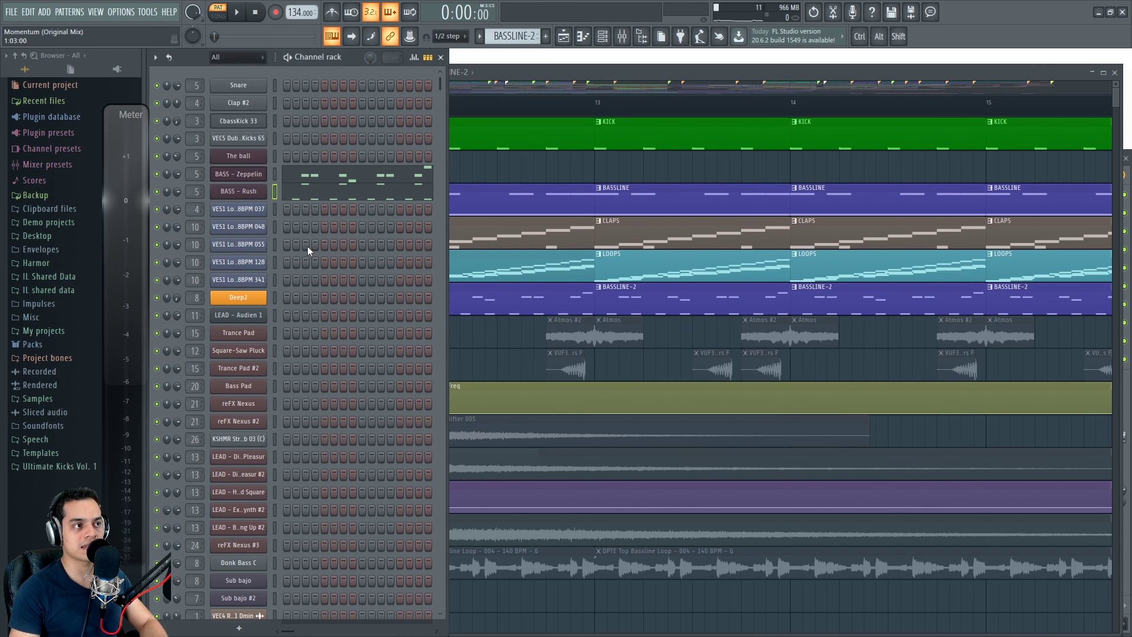
pyautogui.click(337, 170)
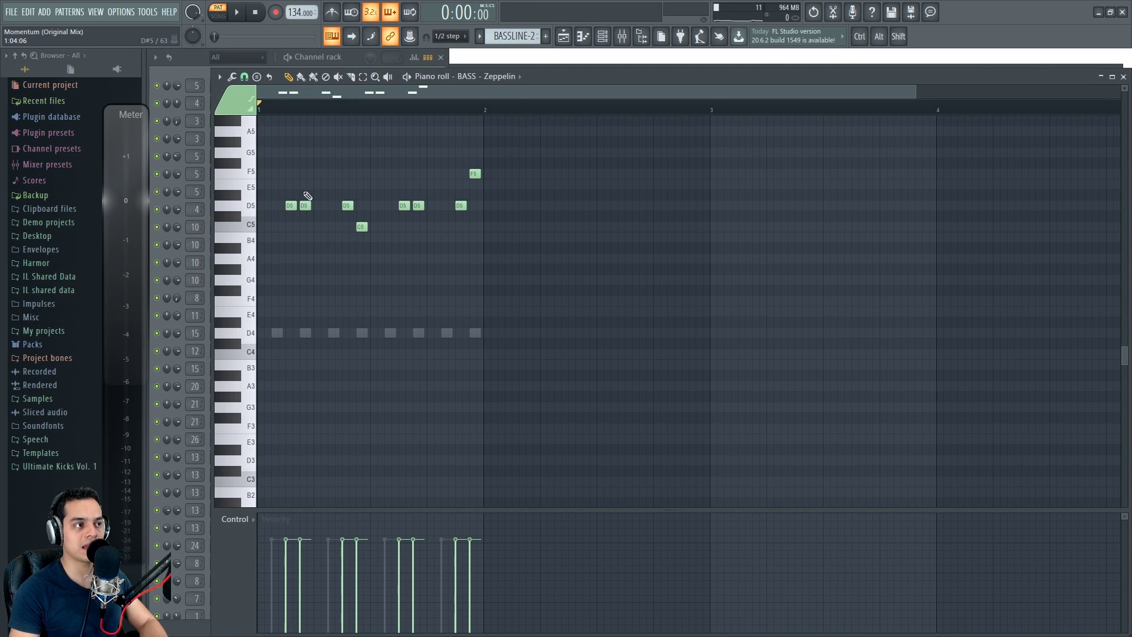
pyautogui.press('space')
pyautogui.click(355, 54)
pyautogui.click(156, 191)
pyautogui.press('F7')
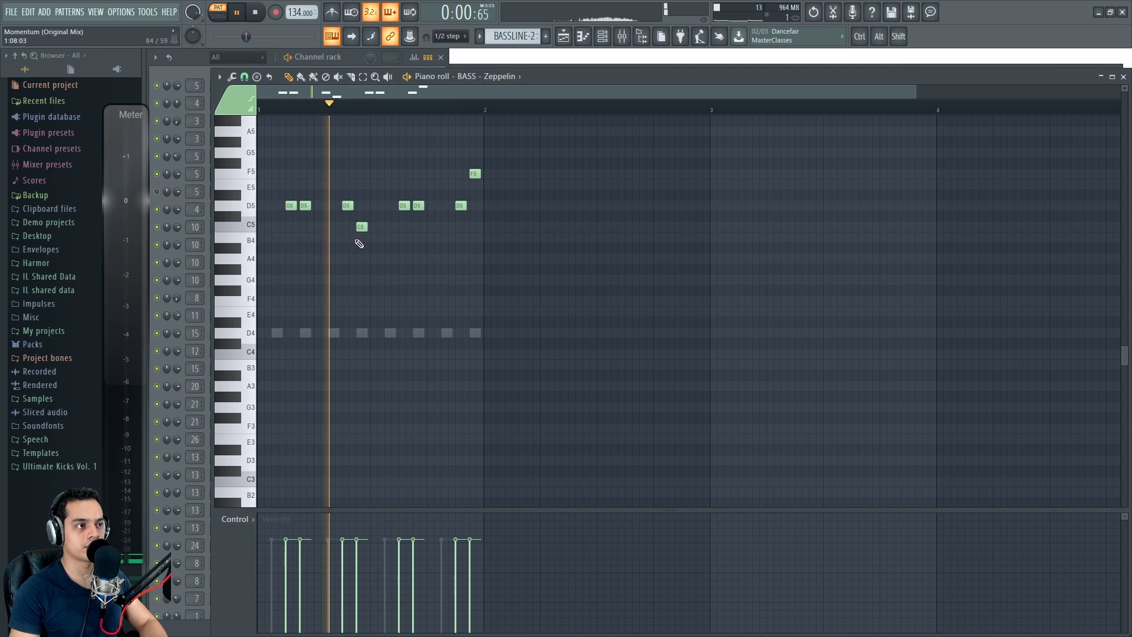
# Mute BASS - Zeppelin, unmute BASS - Rush, and audition the BASS - Rush notes in the piano roll before closing it.
pyautogui.click(364, 57)
pyautogui.press('space')
pyautogui.click(158, 191)
pyautogui.click(156, 173)
pyautogui.press('F7')
pyautogui.press('space')
pyautogui.doubleClick(334, 333)
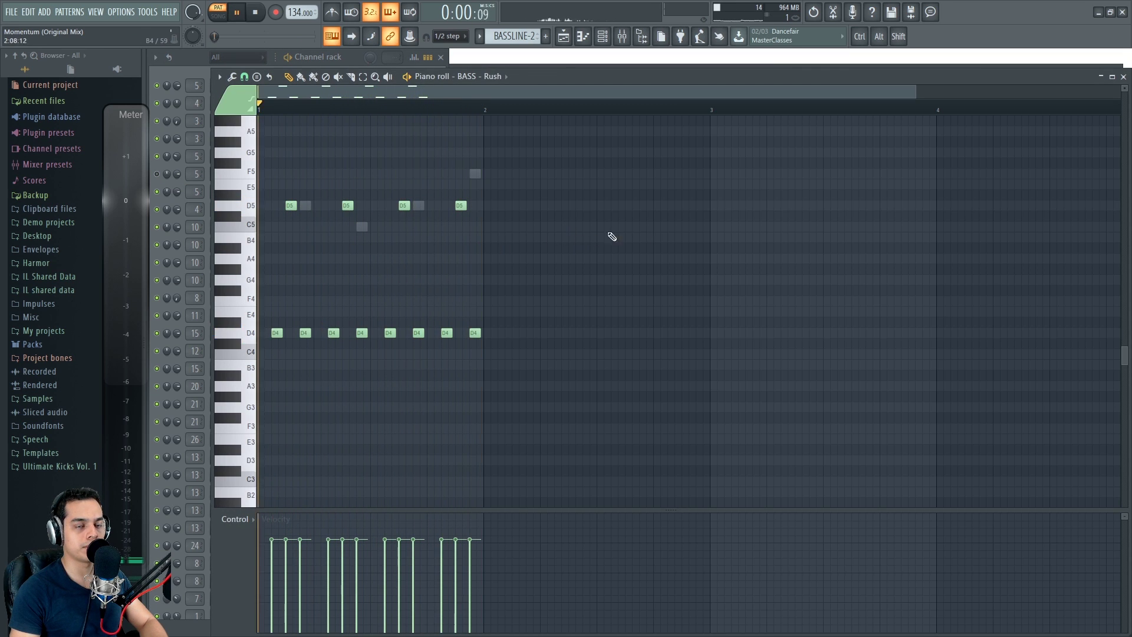
pyautogui.click(1123, 79)
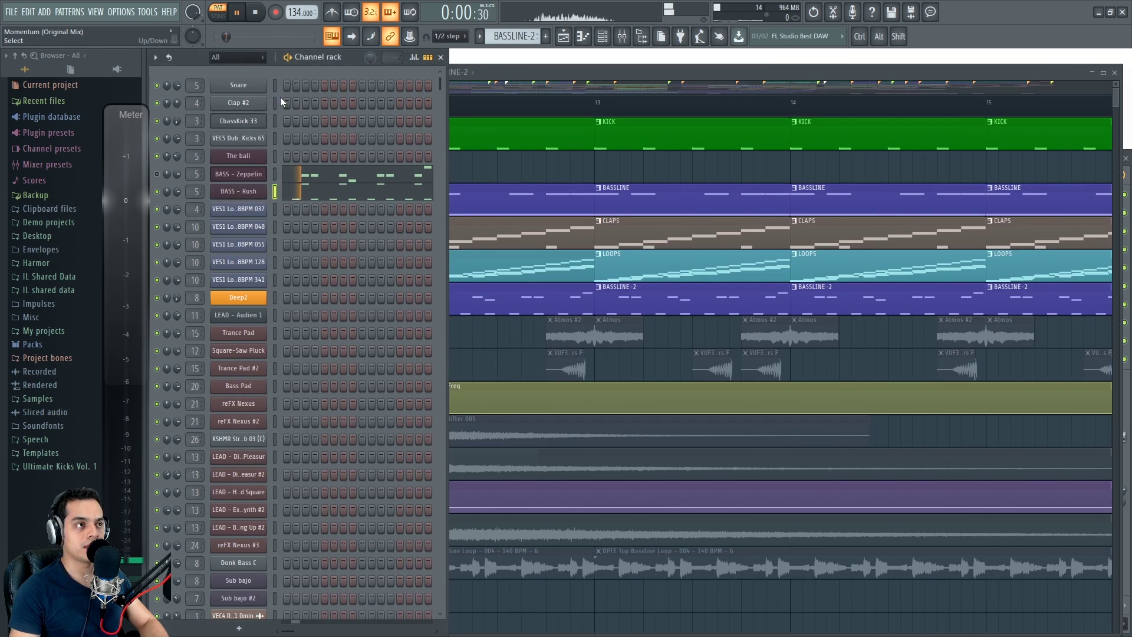
# Return to the playlist and play the song from bar 12 to hear BASSLINE-2 with the other layers.
pyautogui.click(506, 346)
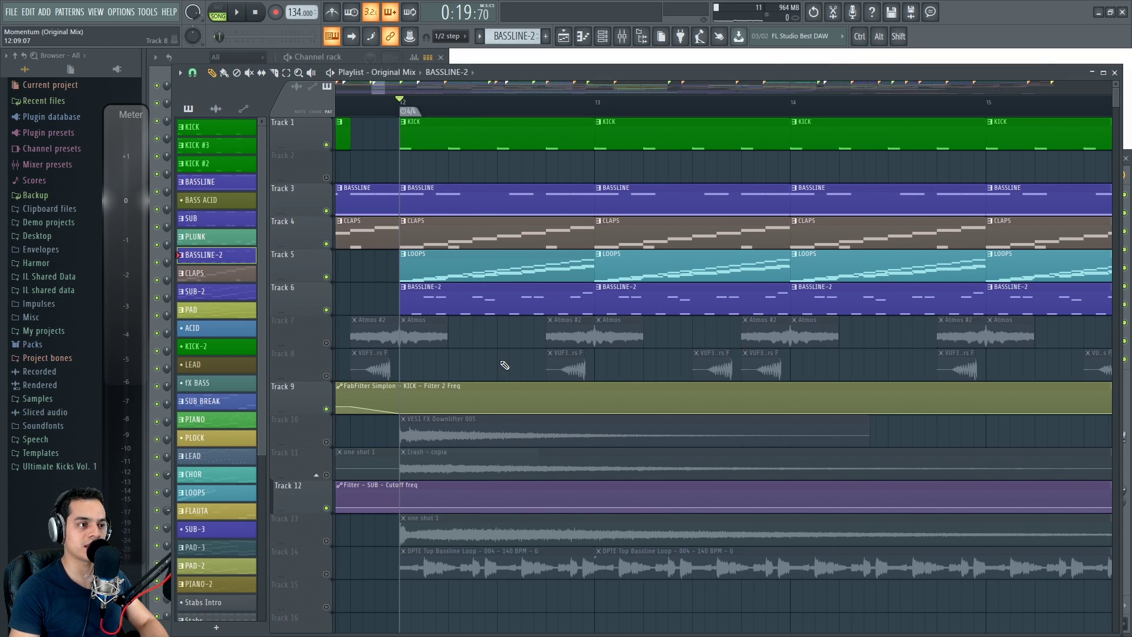
pyautogui.press('space')
pyautogui.scroll(-4, 499, 361)
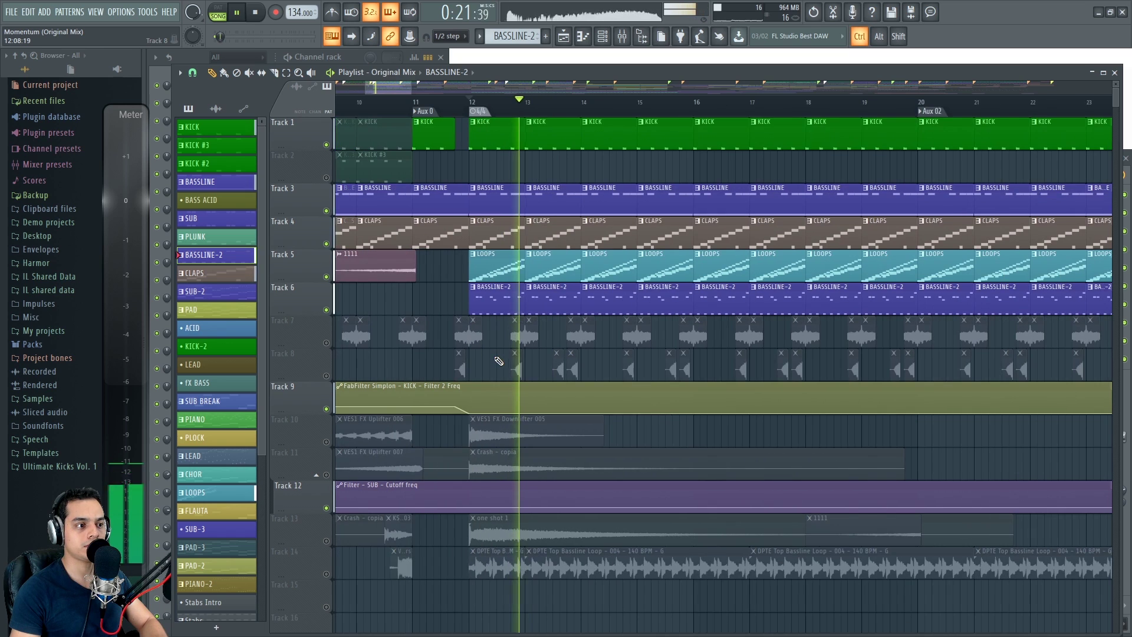
pyautogui.scroll(4, 499, 361)
pyautogui.press('space')
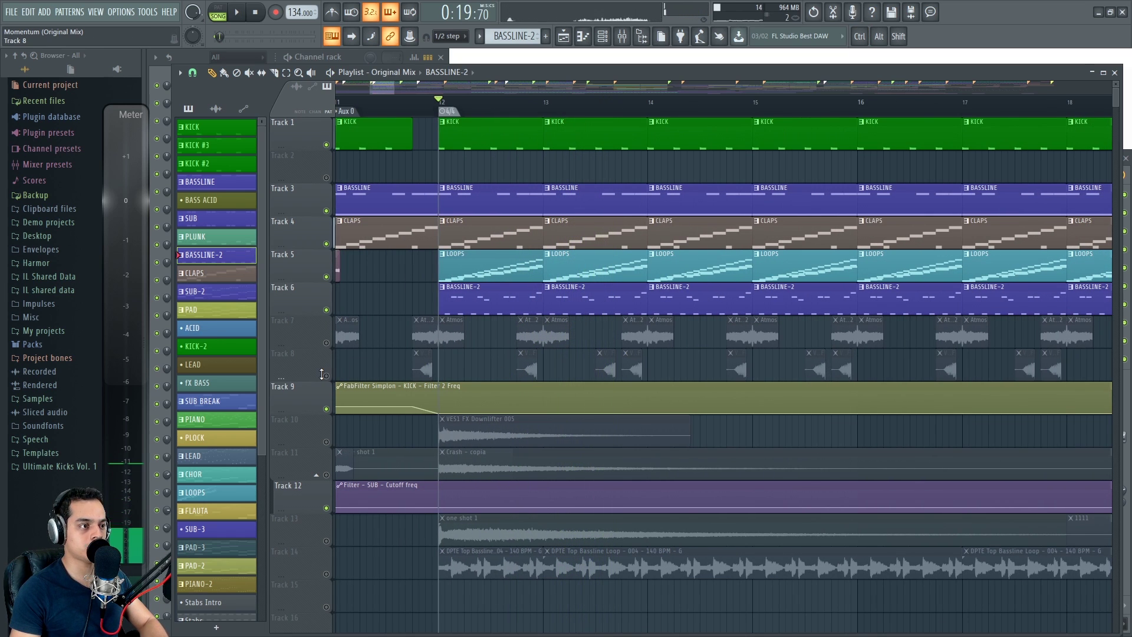
# Unmute Tracks 7 and 8 and audition the Atmos and reversed effect clips from just before bar 12.
pyautogui.click(326, 343)
pyautogui.click(326, 376)
pyautogui.scroll(3, 495, 355)
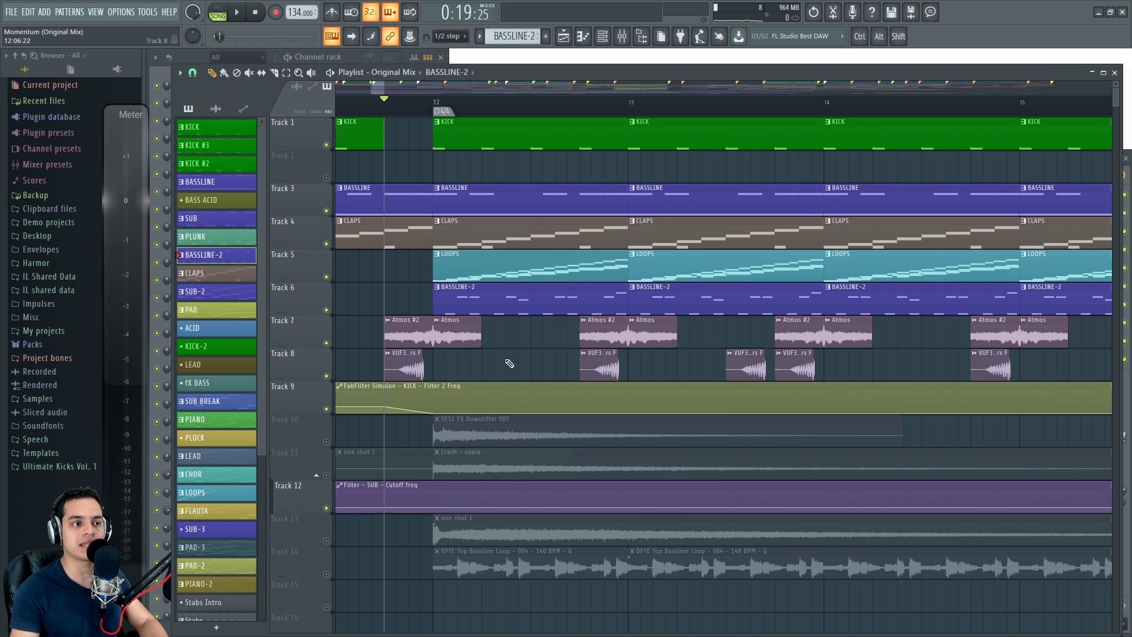
pyautogui.press('space')
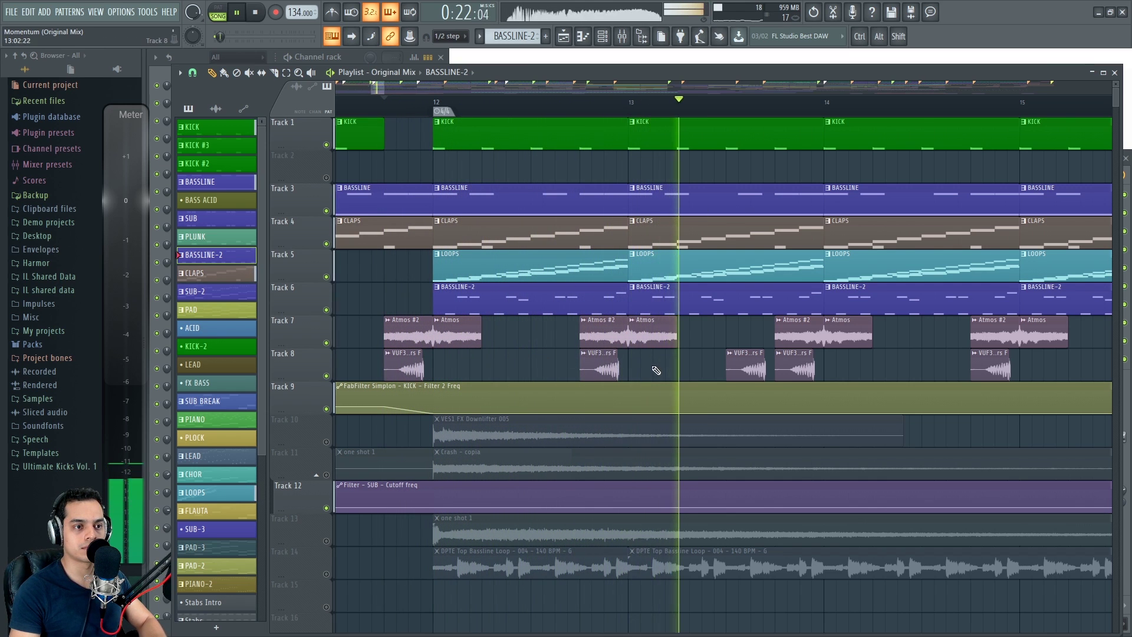
pyautogui.scroll(-3, 655, 371)
pyautogui.moveTo(721, 362); pyautogui.dragTo(578, 366)
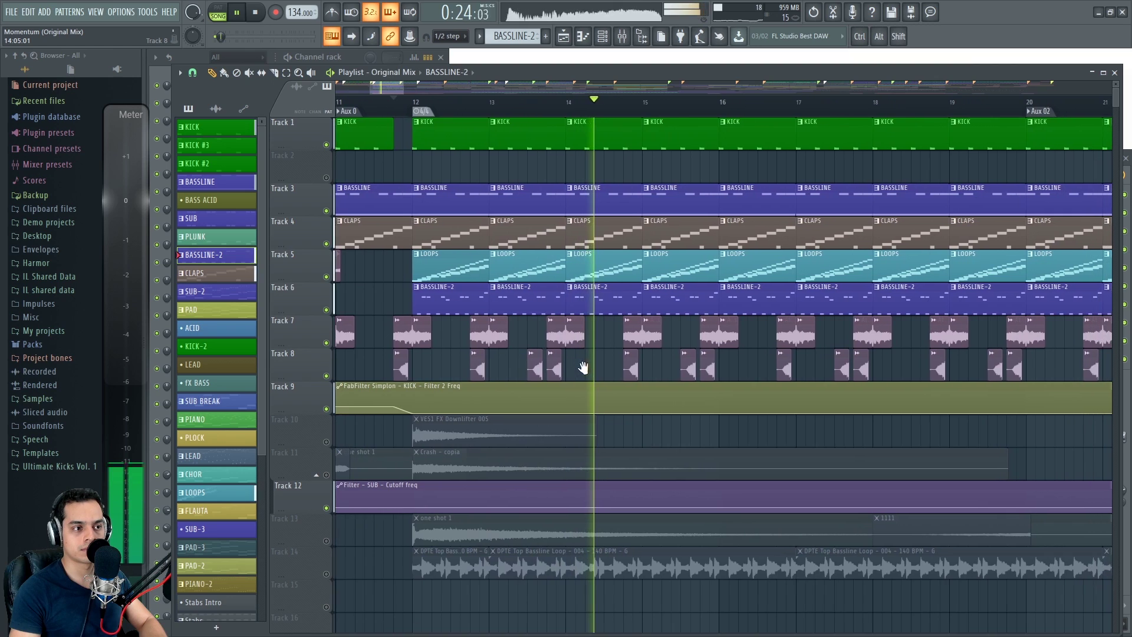
pyautogui.scroll(4, 594, 374)
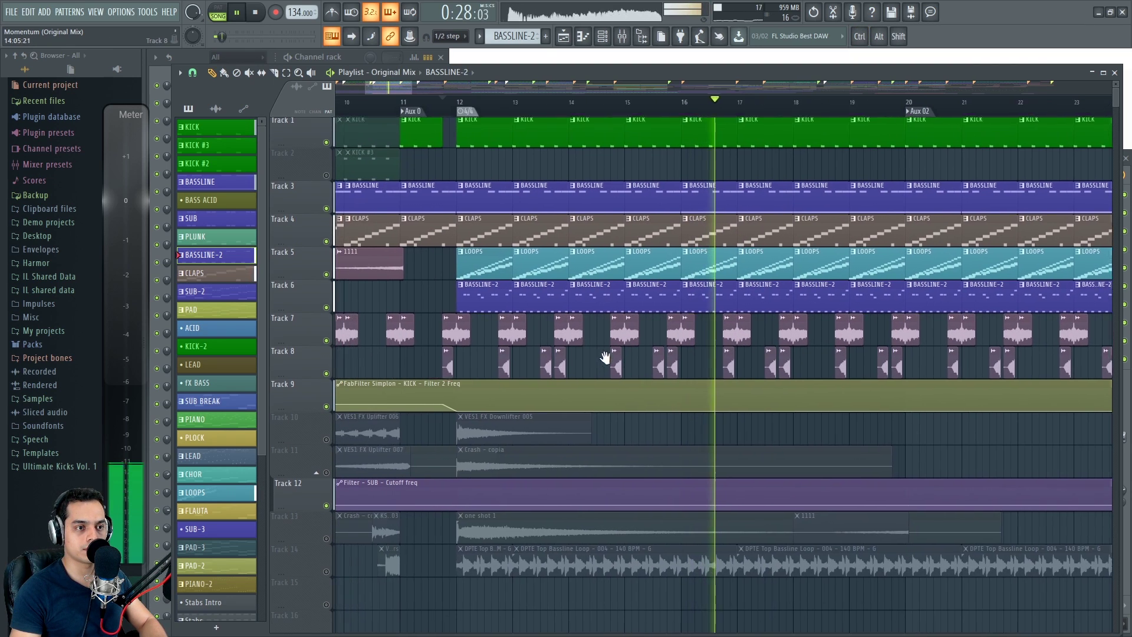
pyautogui.scroll(-1, 554, 366)
pyautogui.press('space')
# Unmute Tracks 10 and 11 and start playback at bar 12 with the downlifter and crash.
pyautogui.click(326, 408)
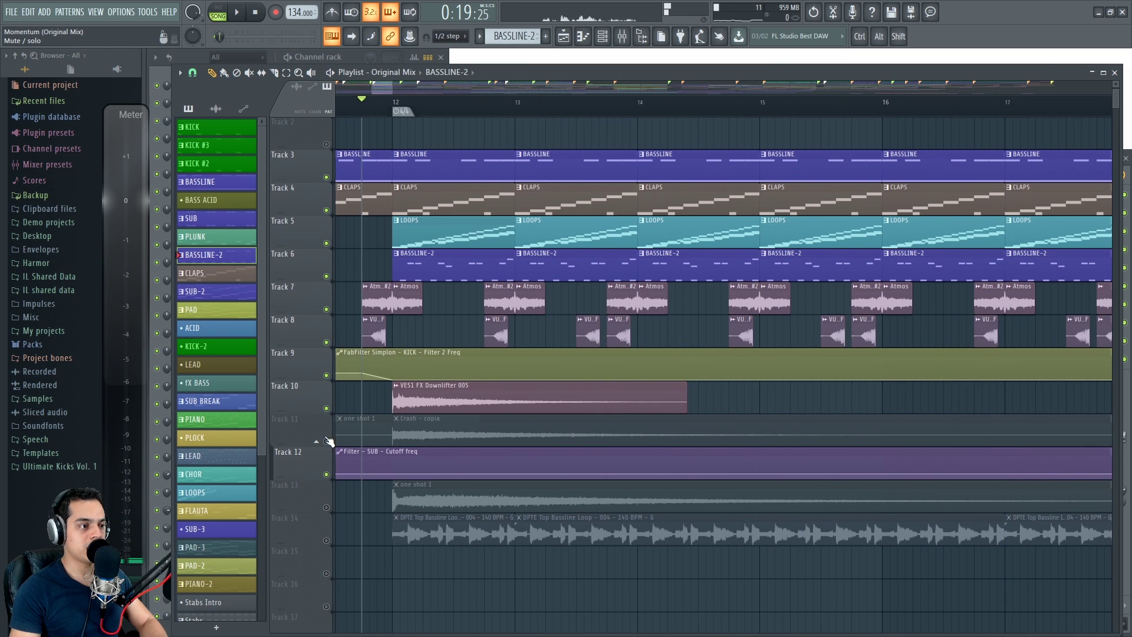
pyautogui.click(326, 441)
pyautogui.hscroll(-1, 403, 404)
pyautogui.moveTo(404, 405); pyautogui.dragTo(515, 438)
pyautogui.press('space')
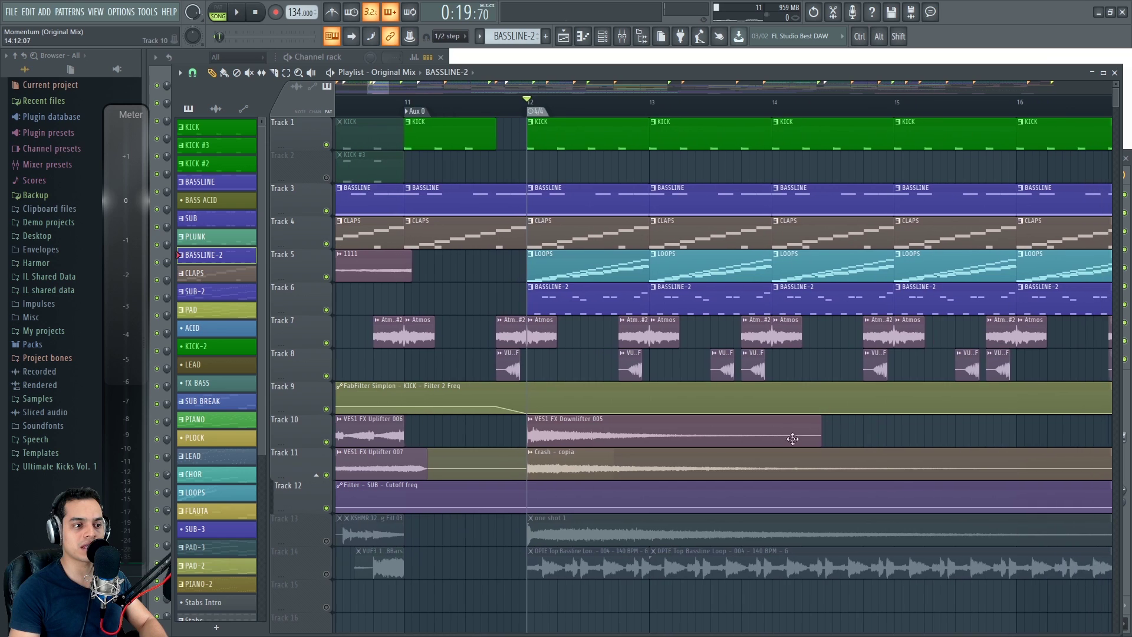
# Toggle the mutes of Tracks 11 and 10 off and on to single out the downlifter and crash.
pyautogui.click(326, 475)
pyautogui.press('space')
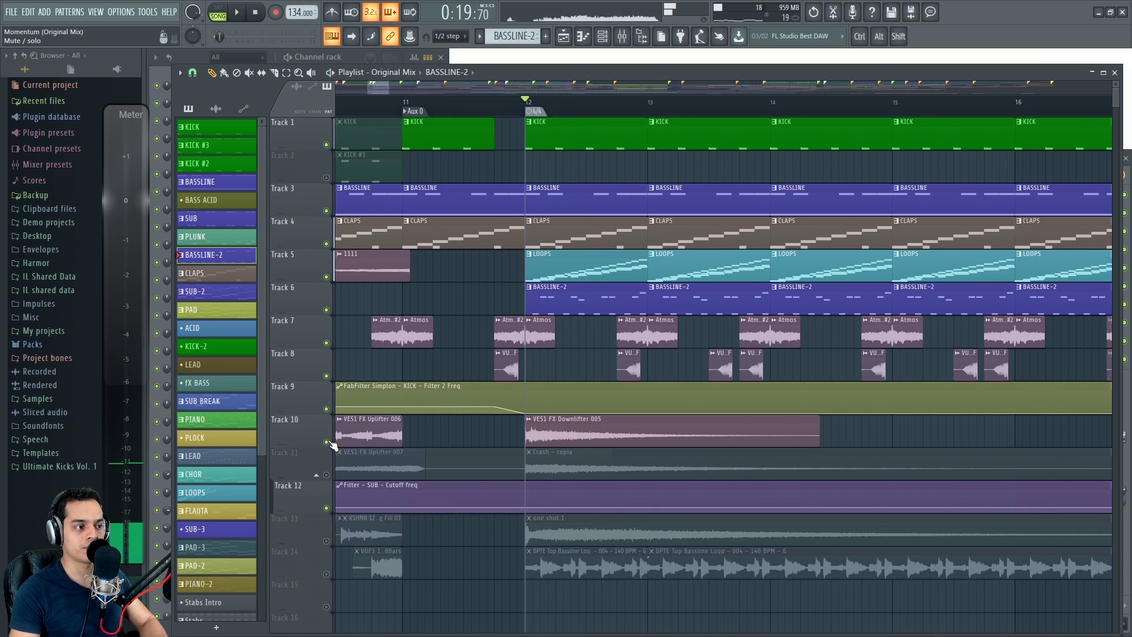
pyautogui.click(326, 442)
pyautogui.click(326, 442)
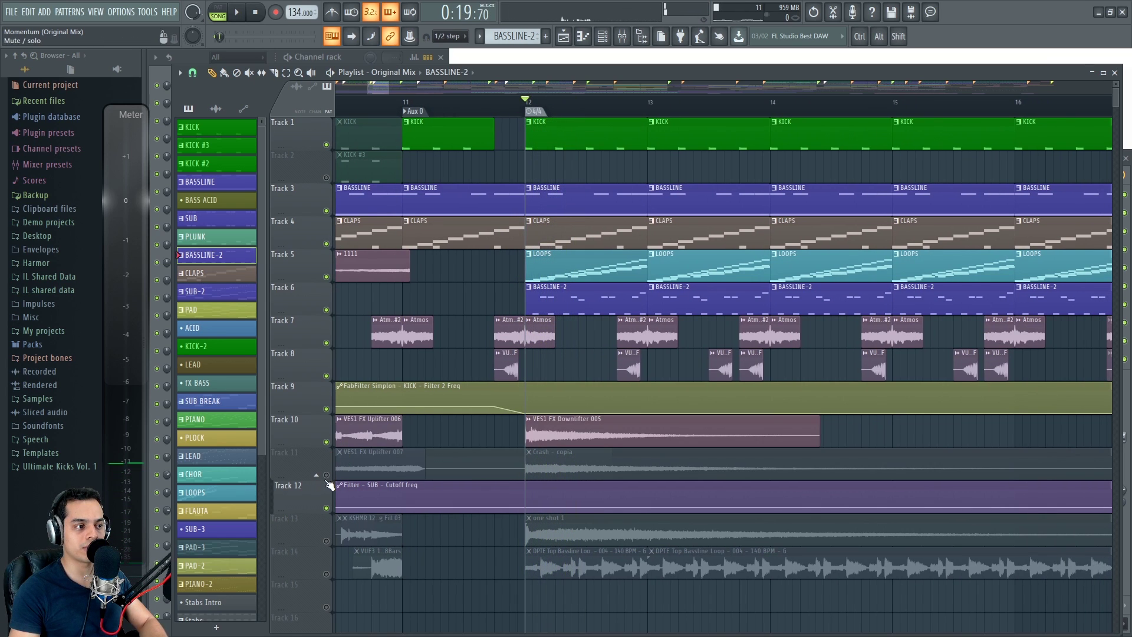
pyautogui.click(326, 475)
# Play the section from bar 12 to hear the downlifter and crash with all the unmuted layers.
pyautogui.press('space')
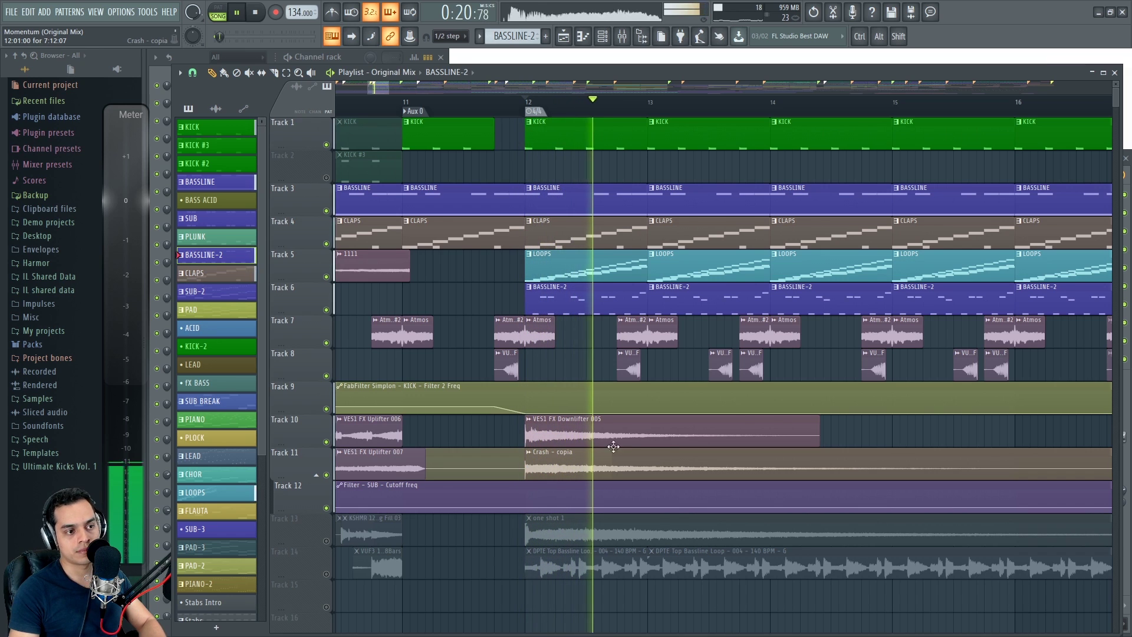
pyautogui.scroll(-4, 845, 435)
pyautogui.moveTo(846, 437); pyautogui.dragTo(768, 447)
pyautogui.scroll(2, 746, 442)
pyautogui.press('space')
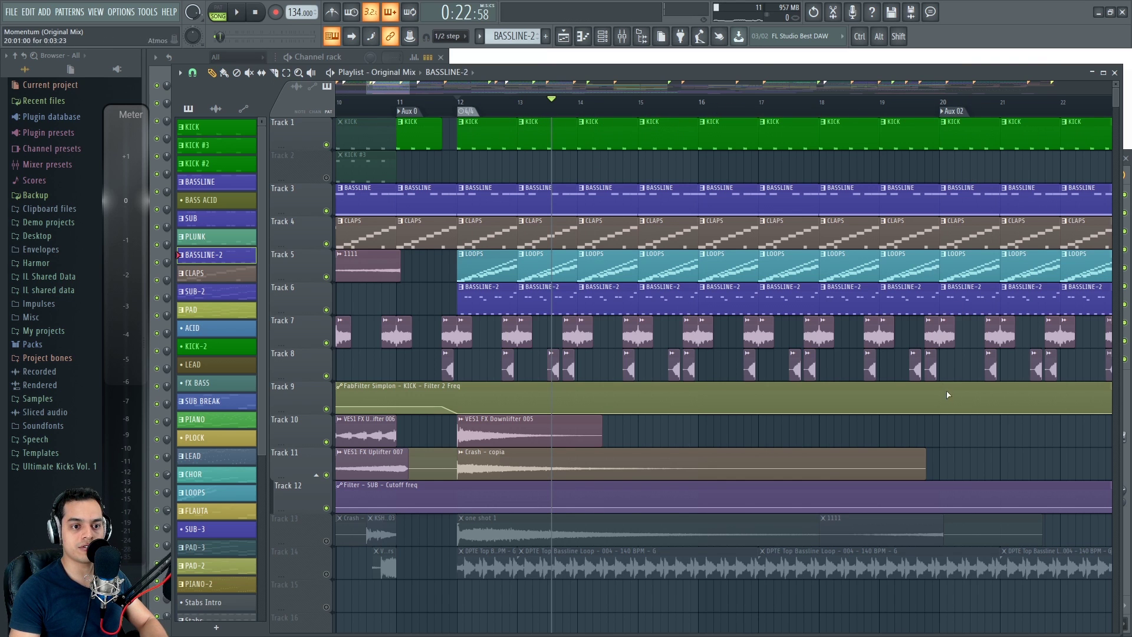
# Unmute Track 13 and audition its impact effects with the other layers, starting playback in the middle of bar 10.
pyautogui.scroll(-6, 948, 382)
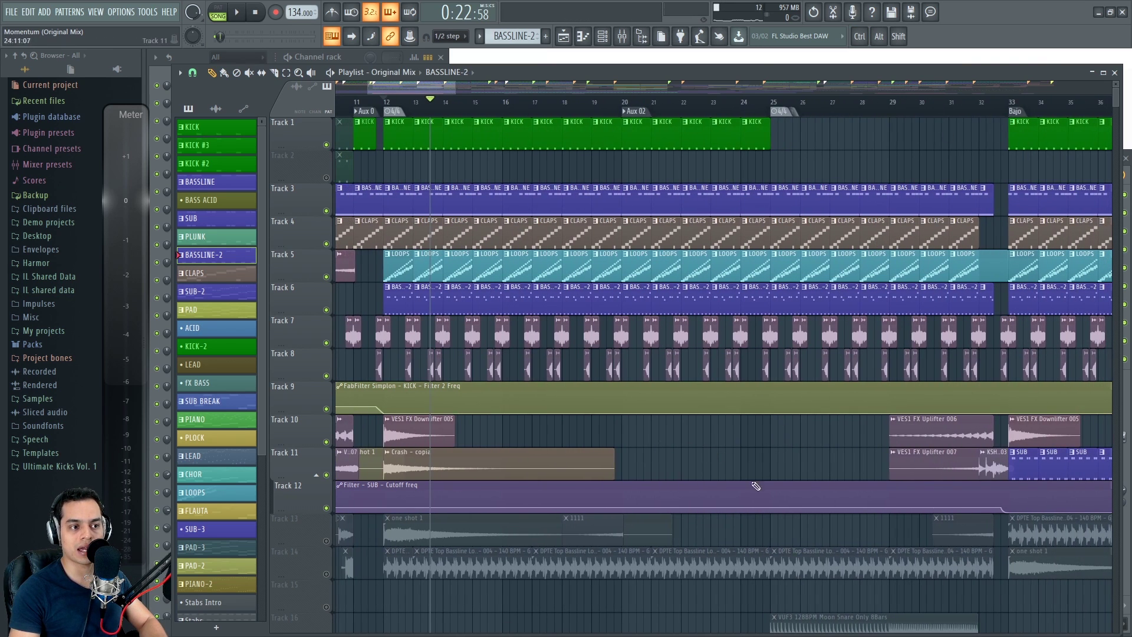
pyautogui.scroll(4, 759, 475)
pyautogui.scroll(-3, 698, 457)
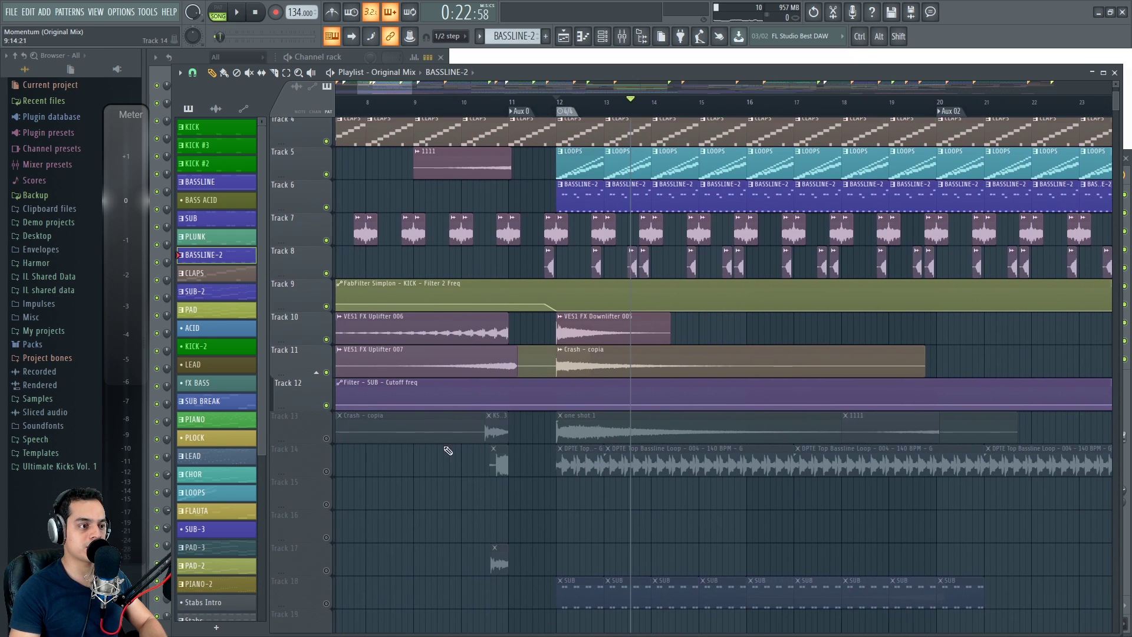
pyautogui.click(326, 439)
pyautogui.scroll(3, 525, 354)
pyautogui.click(470, 102)
pyautogui.press('space')
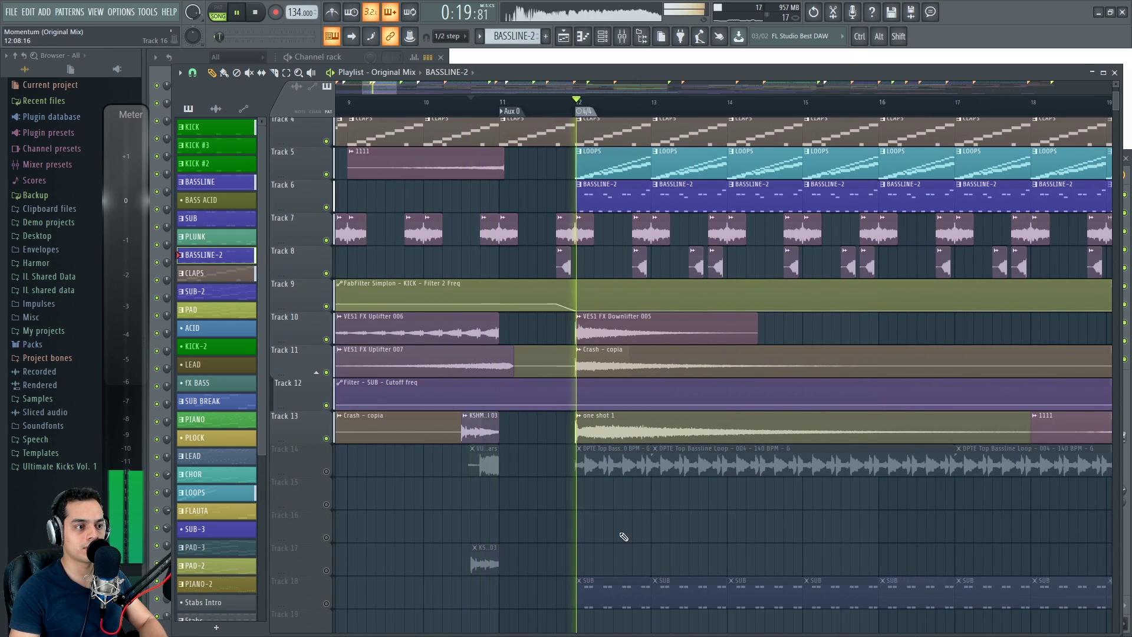
pyautogui.hscroll(2, 596, 534)
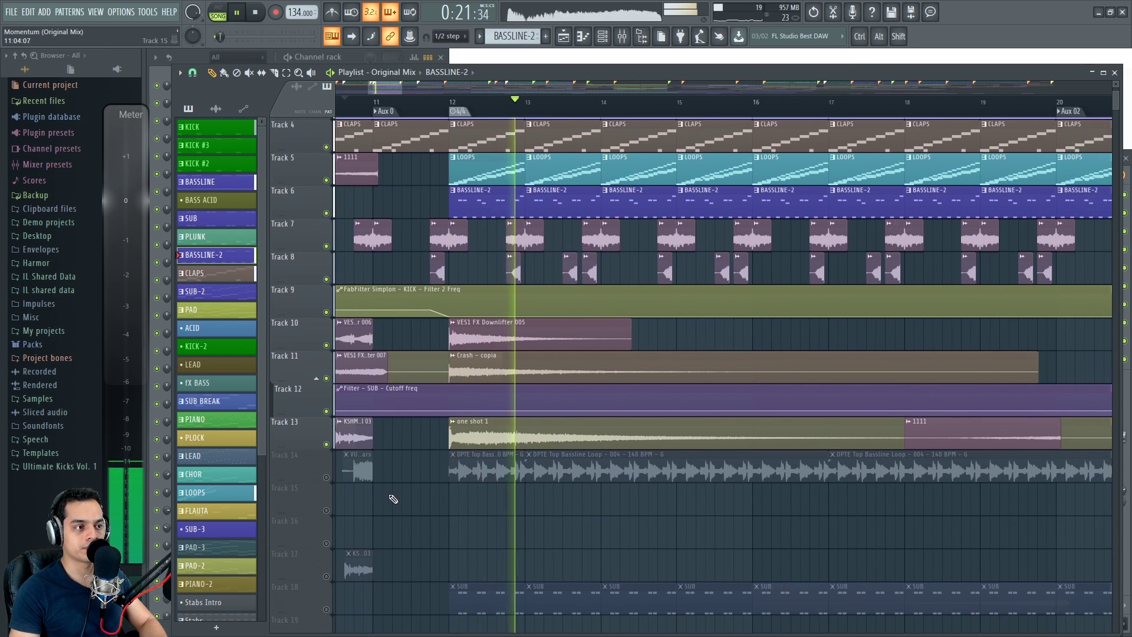
pyautogui.press('space')
pyautogui.hscroll(-2, 503, 176)
pyautogui.scroll(-2, 495, 176)
pyautogui.scroll(3, 479, 172)
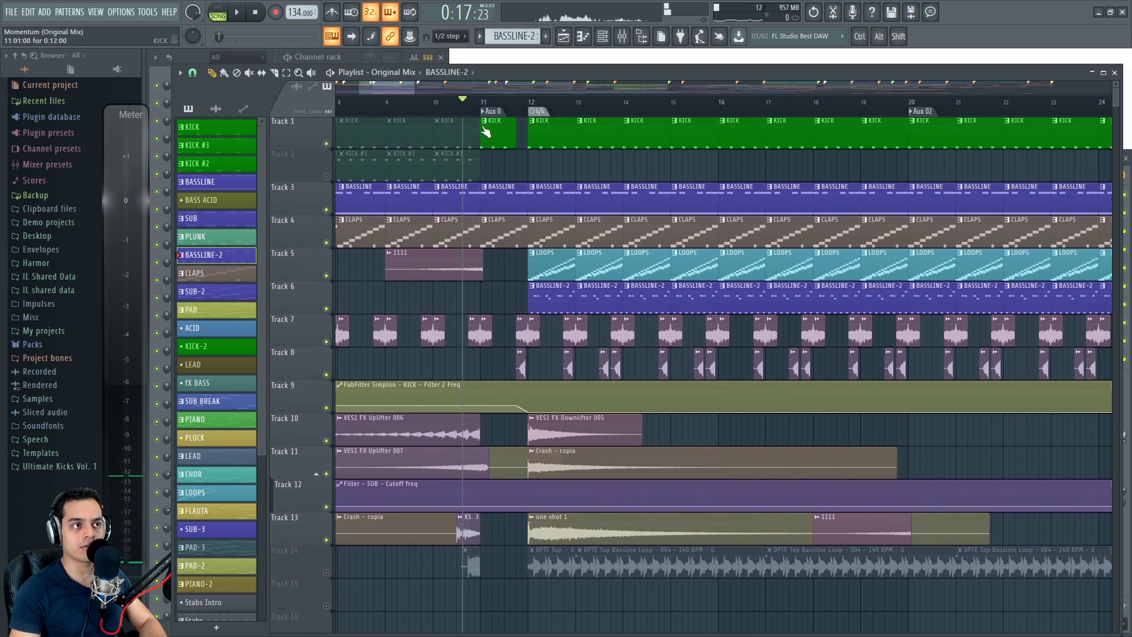
# Play the transition from the middle of bar 10 into bar 12 to hear the fill and the impact effects on Track 13.
pyautogui.scroll(-3, 525, 195)
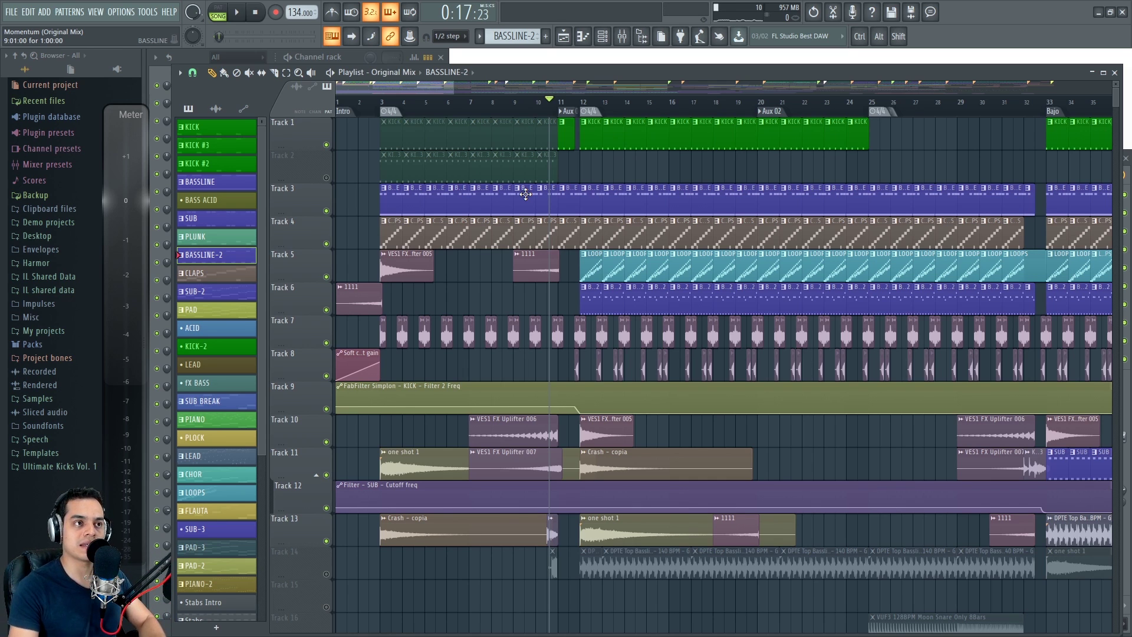
pyautogui.scroll(3, 525, 195)
pyautogui.scroll(3, 606, 121)
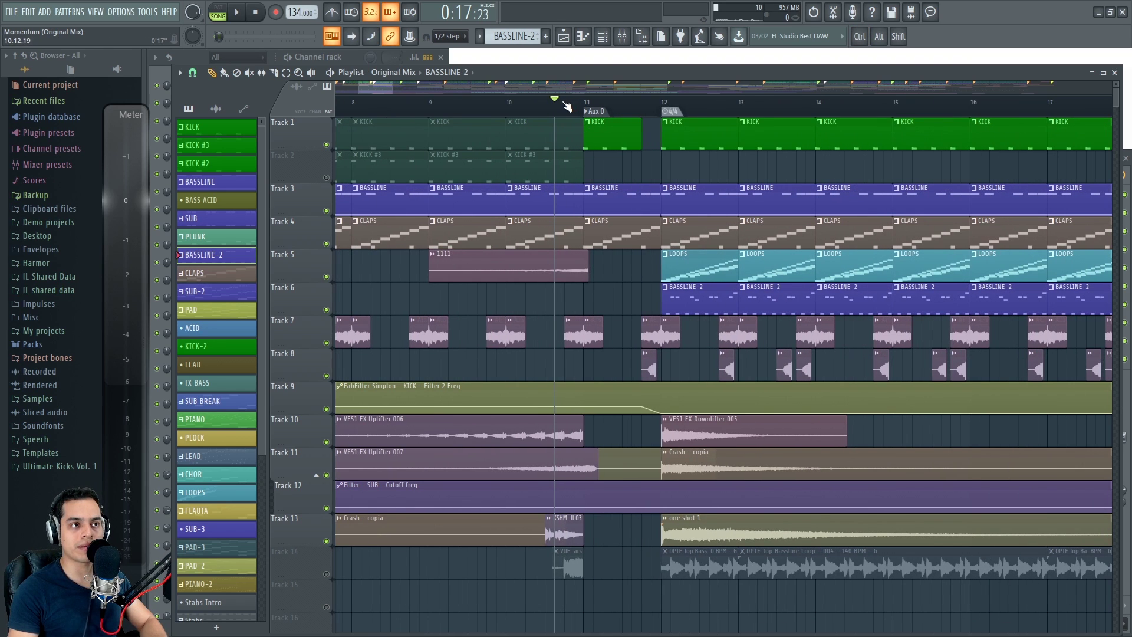
pyautogui.press('space')
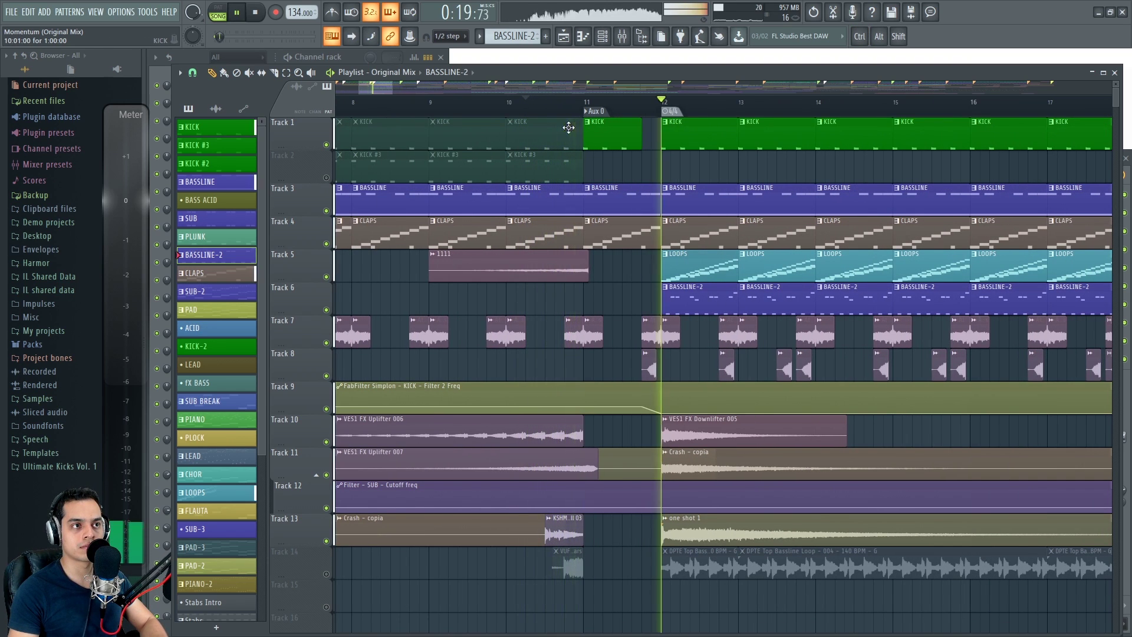
pyautogui.click(663, 101)
pyautogui.press('space')
# Unmute Track 14 and play from bar 12 to hear the DPTE Top Bassline Loop with the other layers.
pyautogui.scroll(-6, 731, 370)
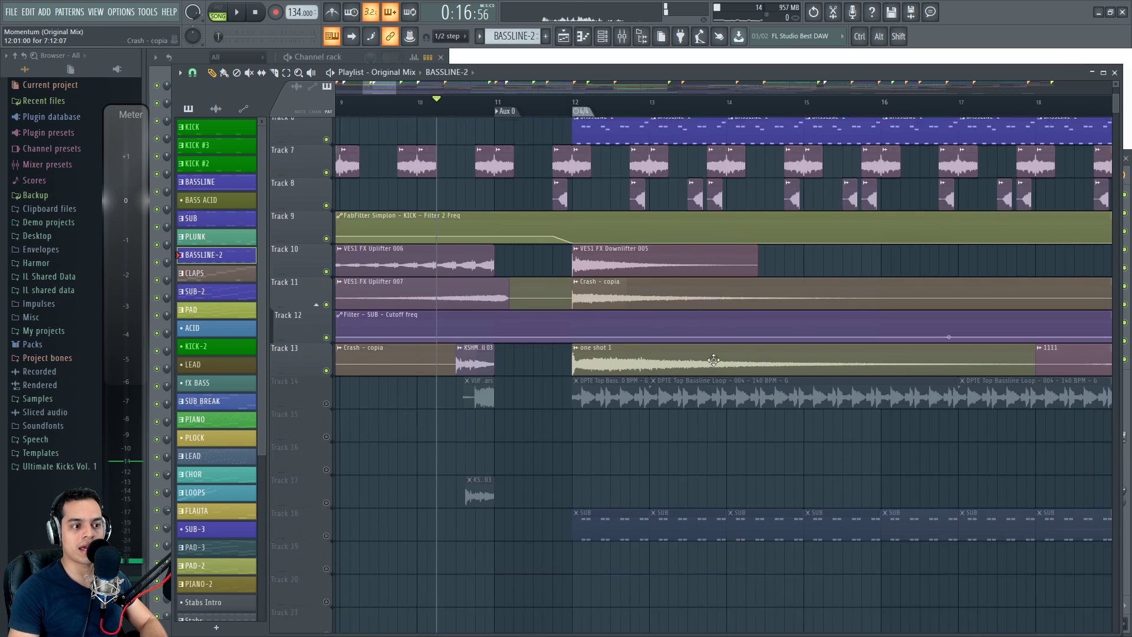
pyautogui.moveTo(727, 365); pyautogui.dragTo(578, 448)
pyautogui.scroll(3, 447, 405)
pyautogui.click(326, 378)
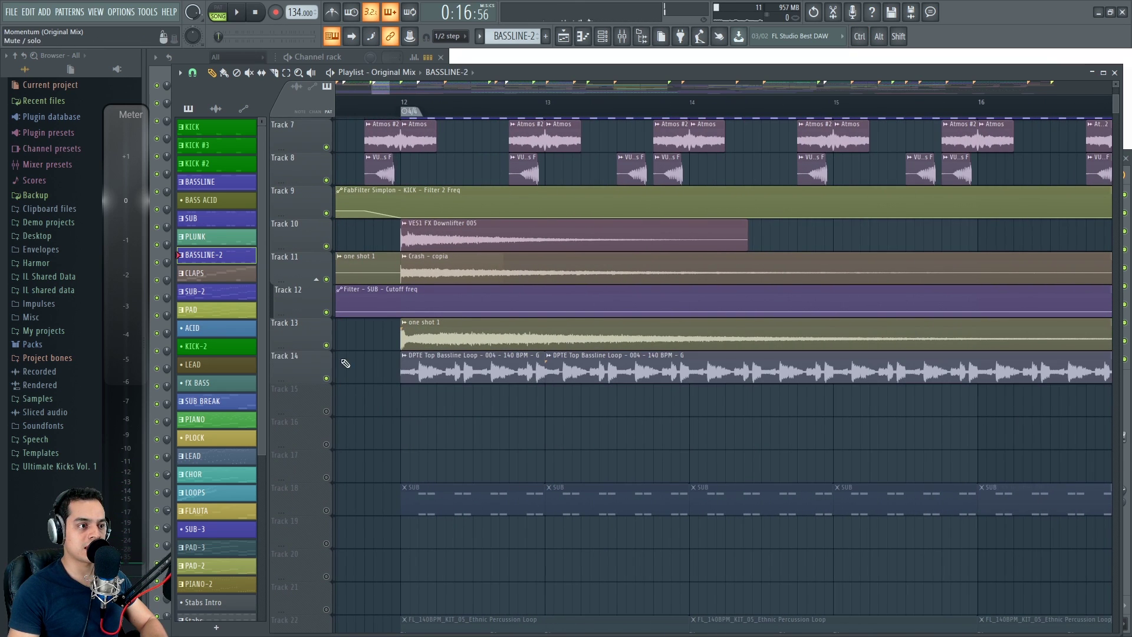
pyautogui.click(406, 109)
pyautogui.press('space')
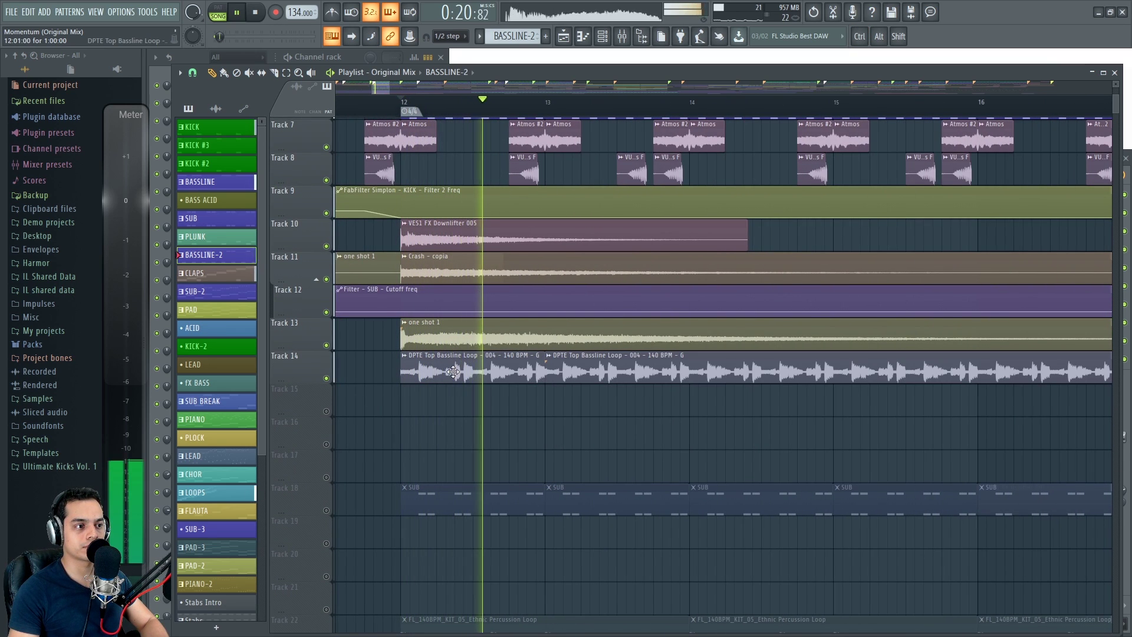
# Solo the GRUP SUB BASS mixer track, extend the solo to its BASSLINE and SUB sources, listen, and return to the playlist.
pyautogui.press('F9')
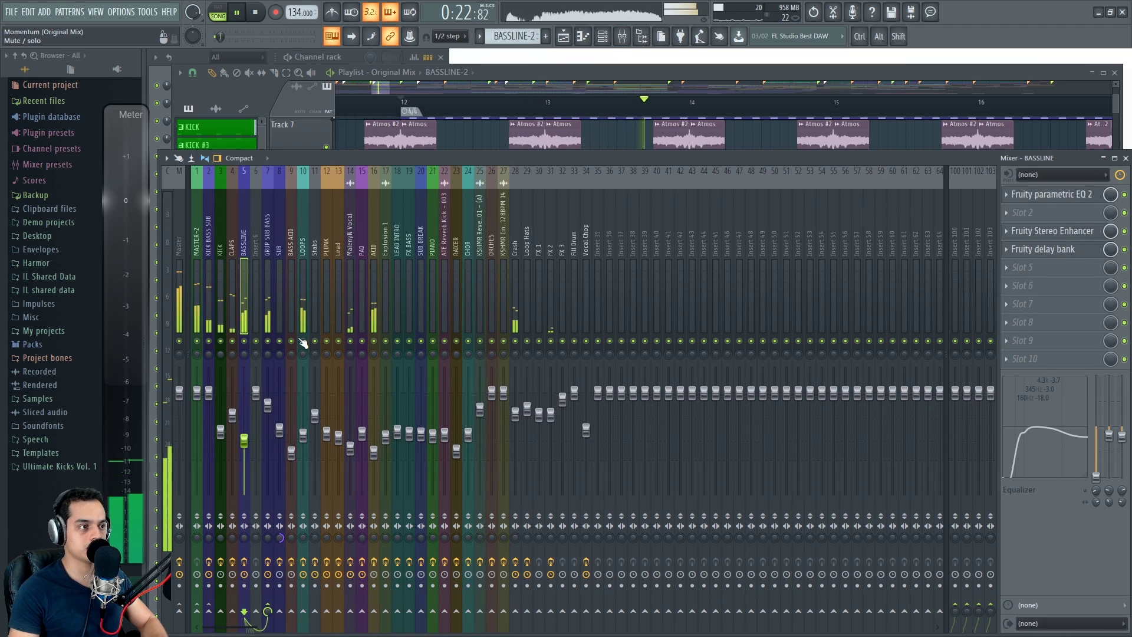
pyautogui.keyDown('ctrl'); pyautogui.click(269, 341); pyautogui.keyUp('ctrl')
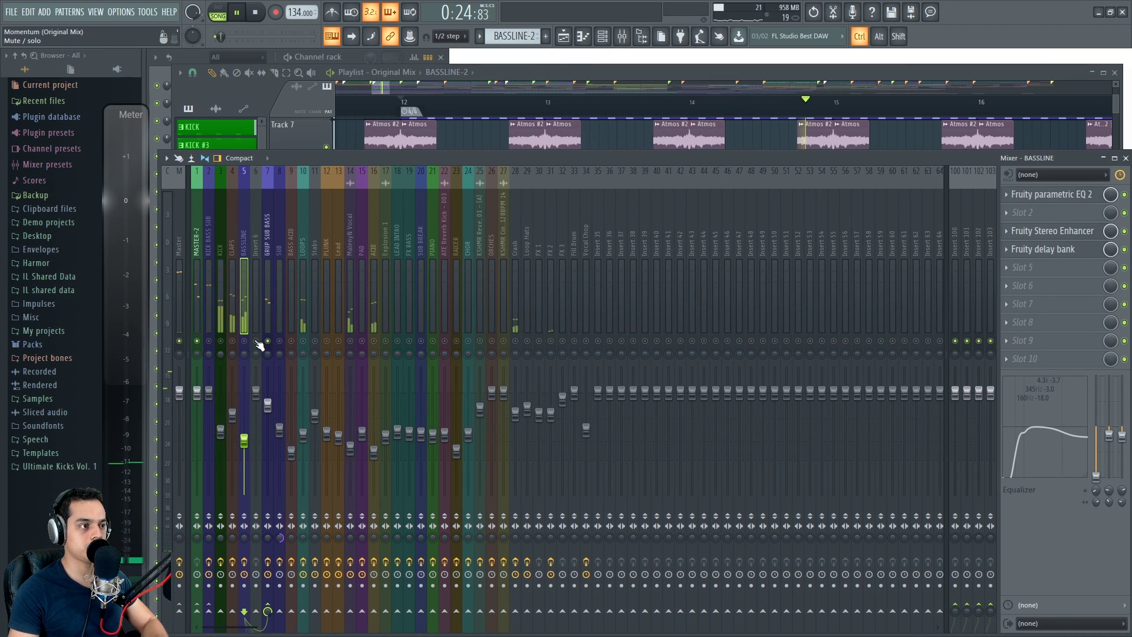
pyautogui.keyDown('alt'); pyautogui.rightClick(273, 341); pyautogui.keyUp('alt')
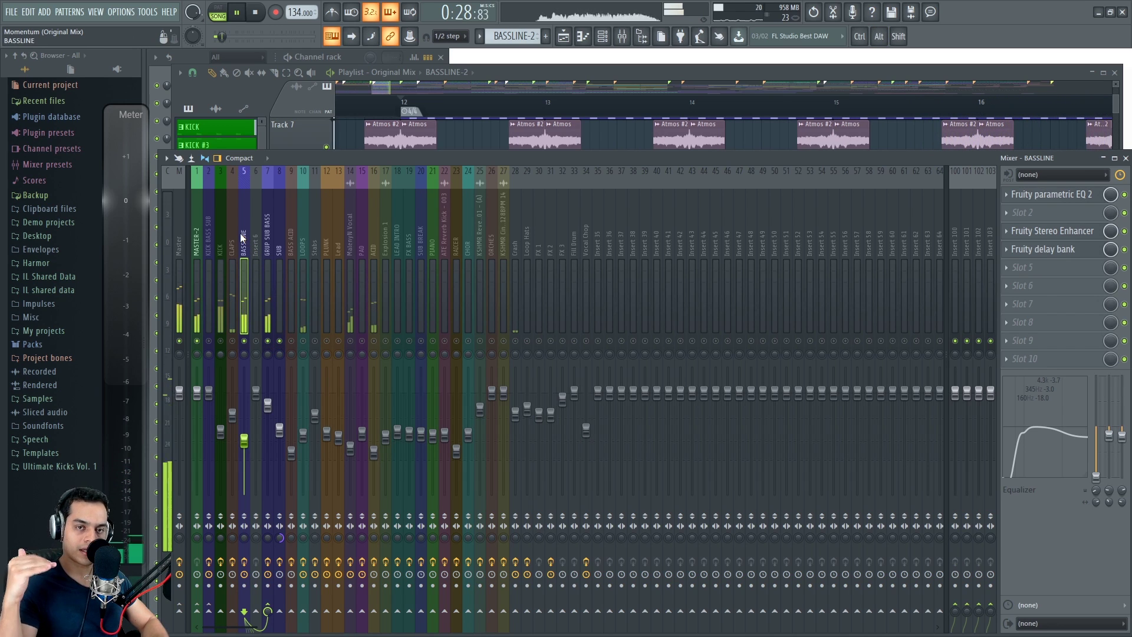
pyautogui.press('space')
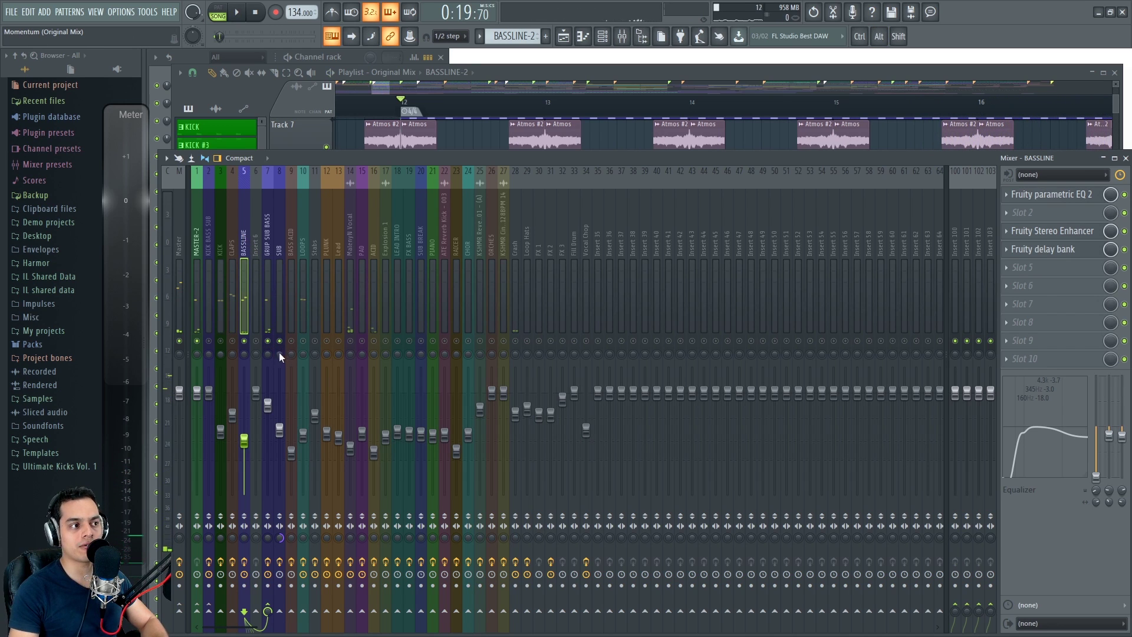
pyautogui.click(584, 80)
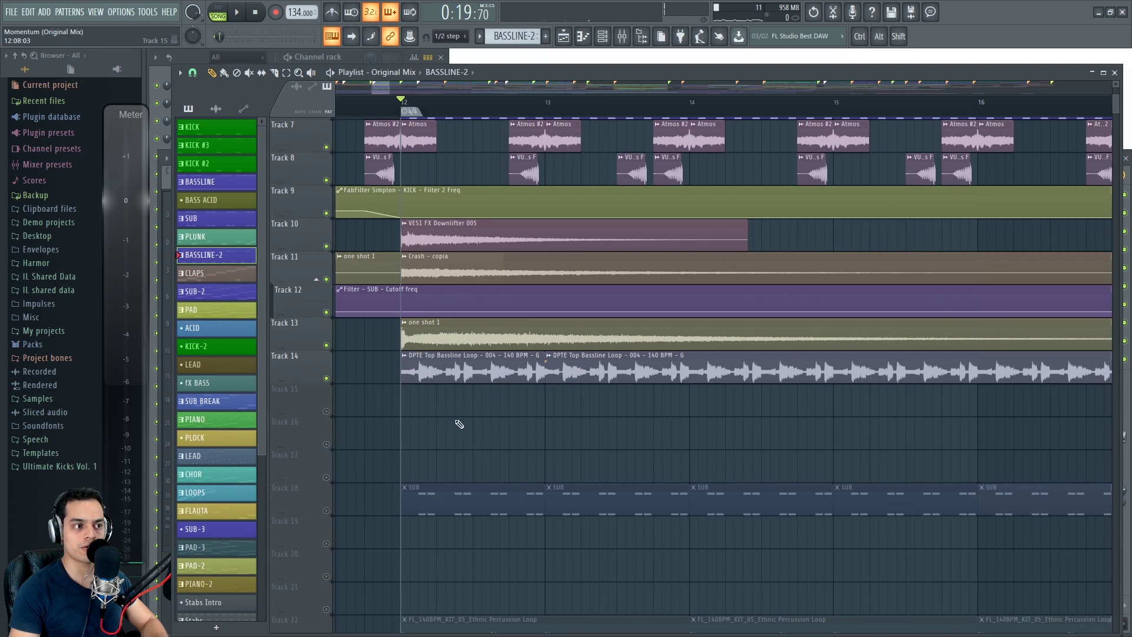
# Unmute Tracks 18 and 19 and play from bar 12 to hear the SUB pattern with the other layers.
pyautogui.scroll(-4, 404, 417)
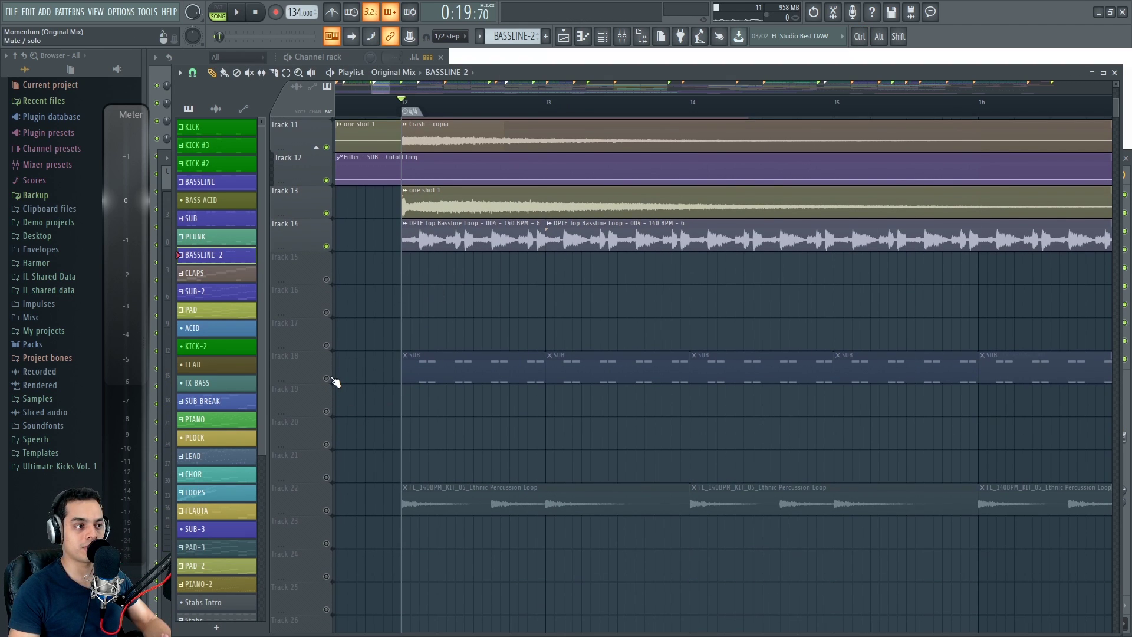
pyautogui.click(329, 360)
pyautogui.scroll(-6, 455, 425)
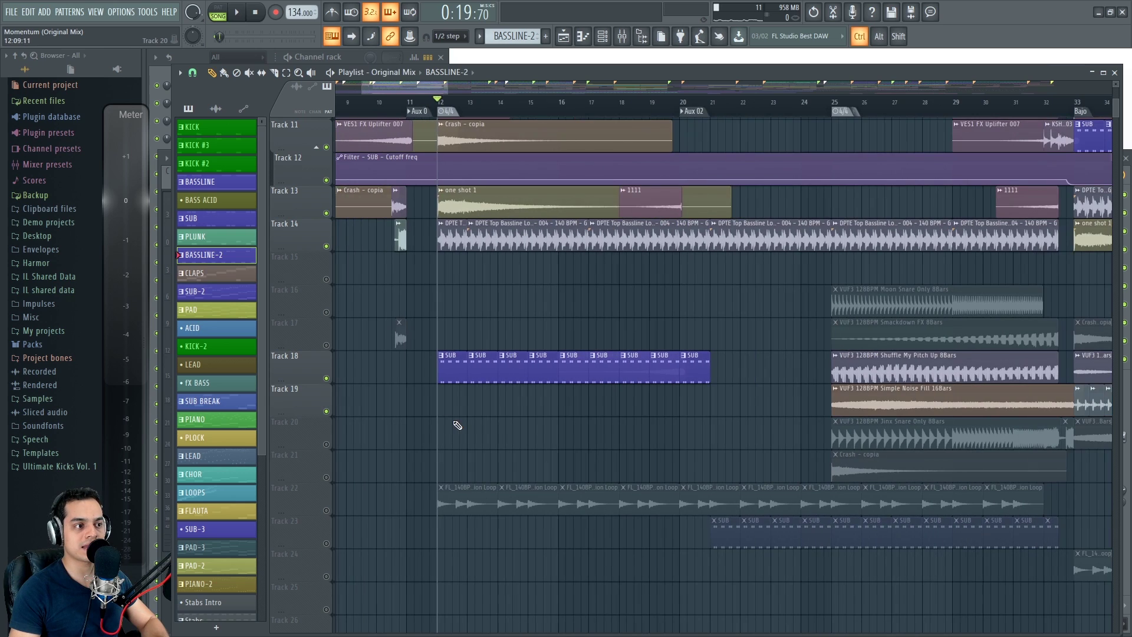
pyautogui.scroll(-3, 518, 409)
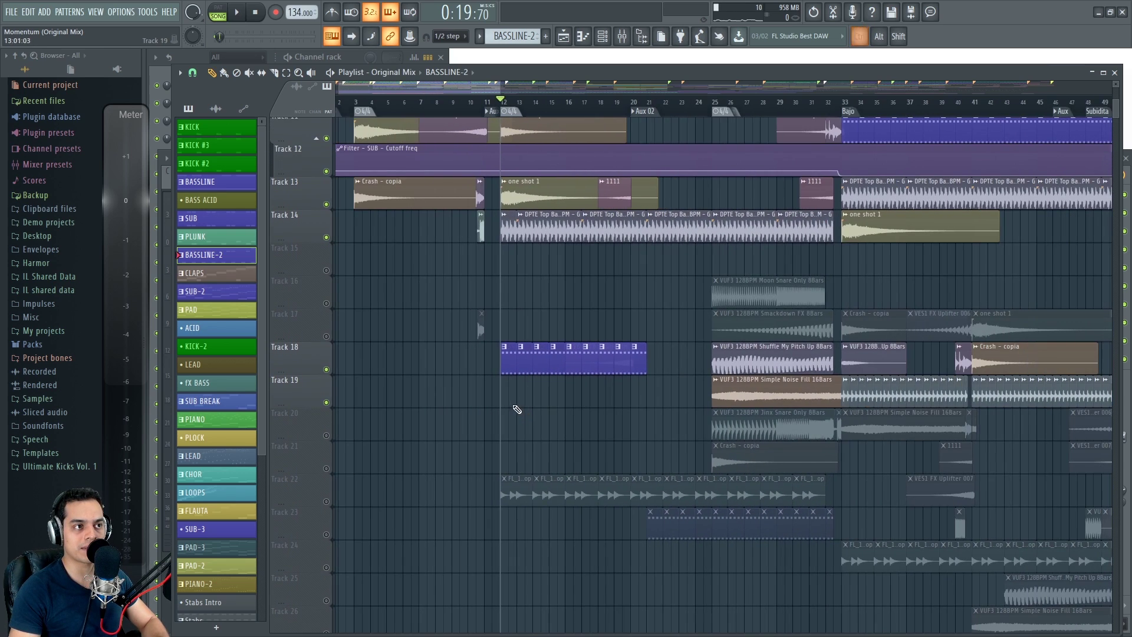
pyautogui.scroll(-2, 515, 409)
pyautogui.scroll(9, 508, 371)
pyautogui.scroll(3, 509, 369)
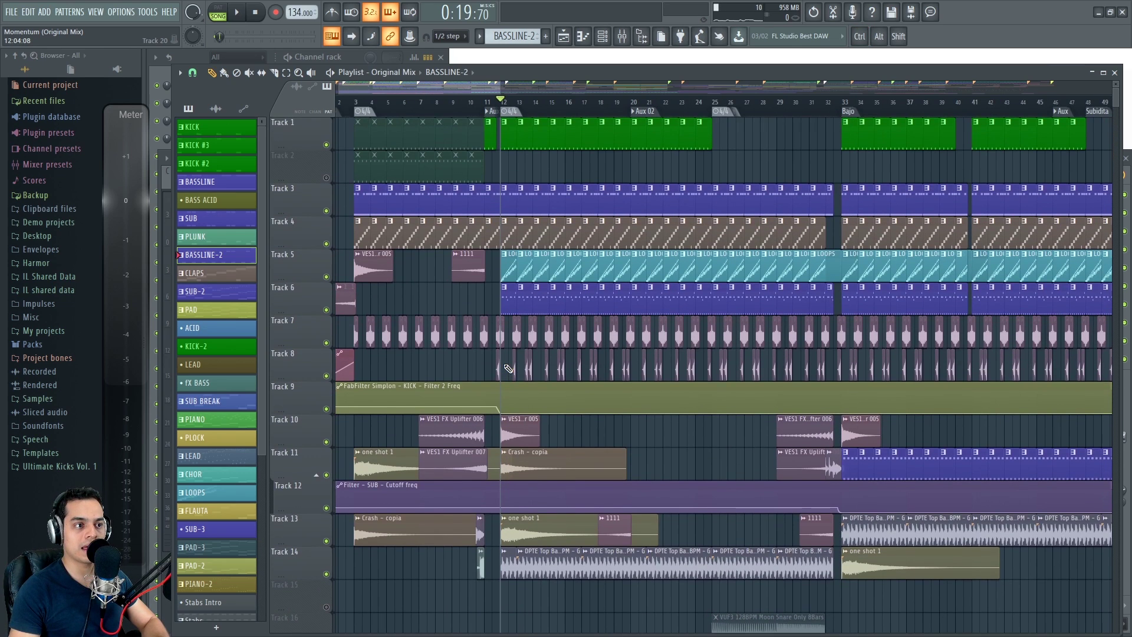
pyautogui.scroll(-6, 666, 354)
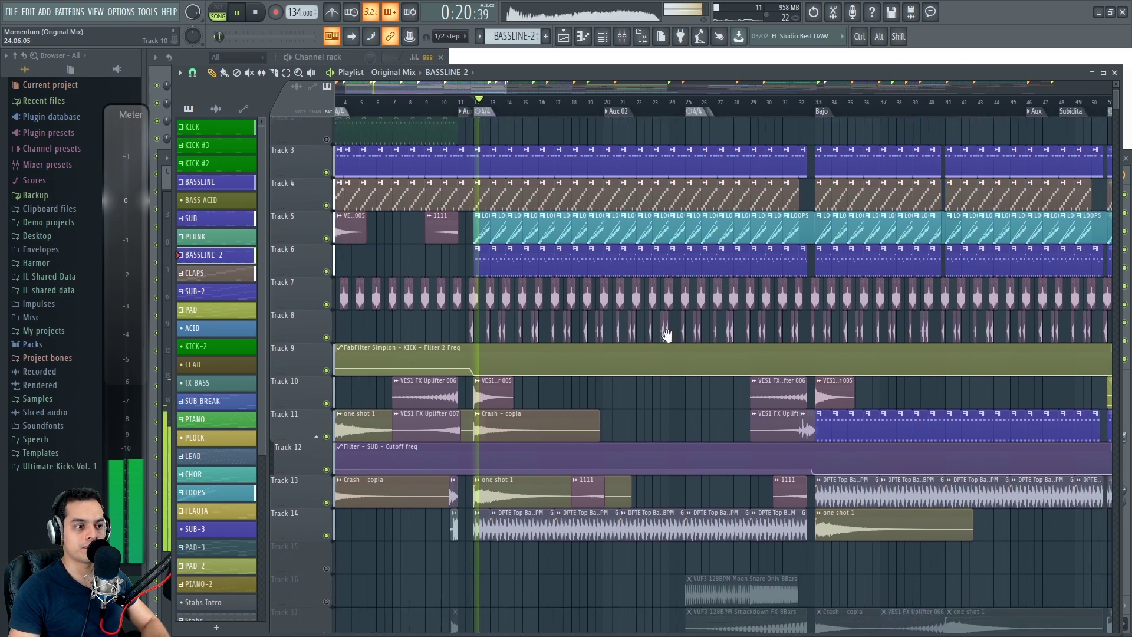
pyautogui.scroll(3, 482, 390)
pyautogui.scroll(-6, 686, 238)
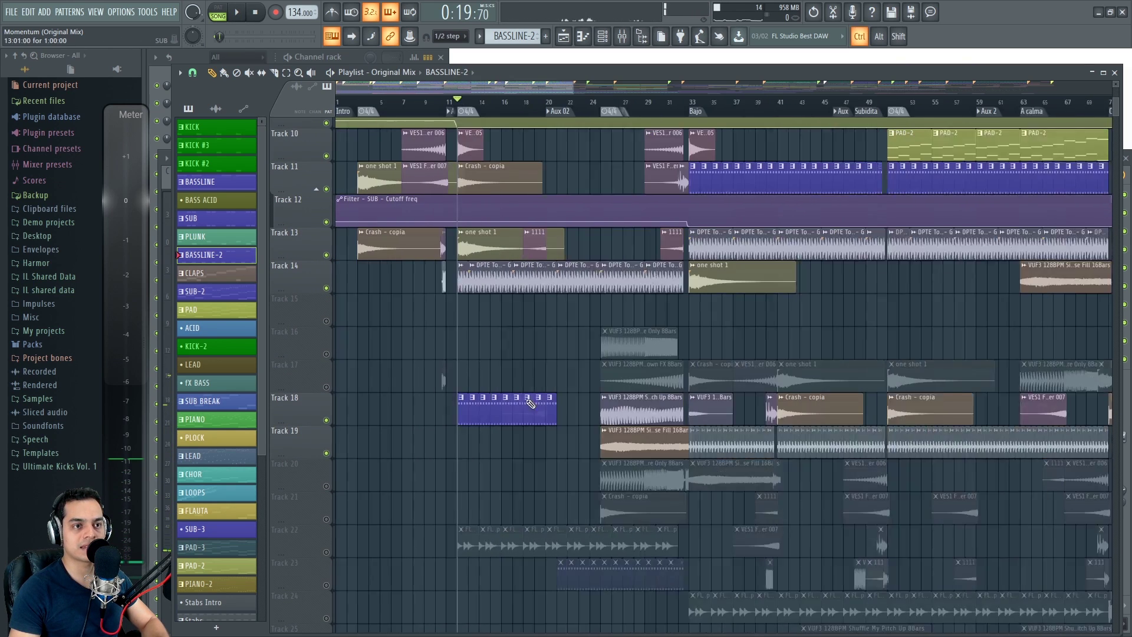
# Play the transition into the Bajo section at bar 33 and listen to its first bars.
pyautogui.moveTo(543, 158); pyautogui.dragTo(488, 223)
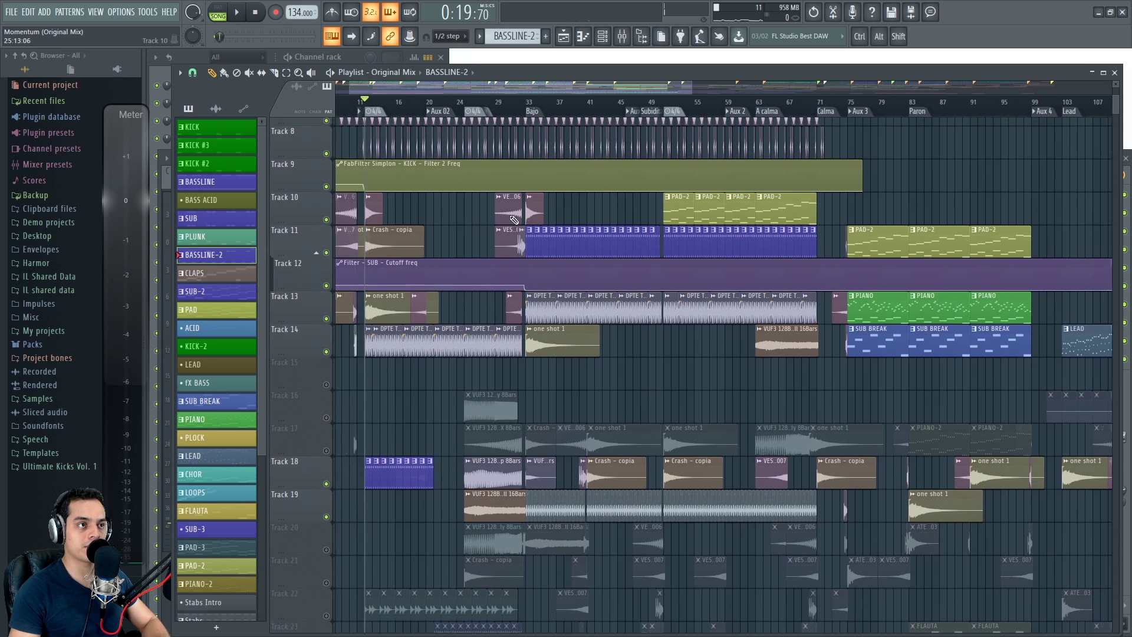
pyautogui.scroll(4, 516, 222)
pyautogui.scroll(3, 704, 394)
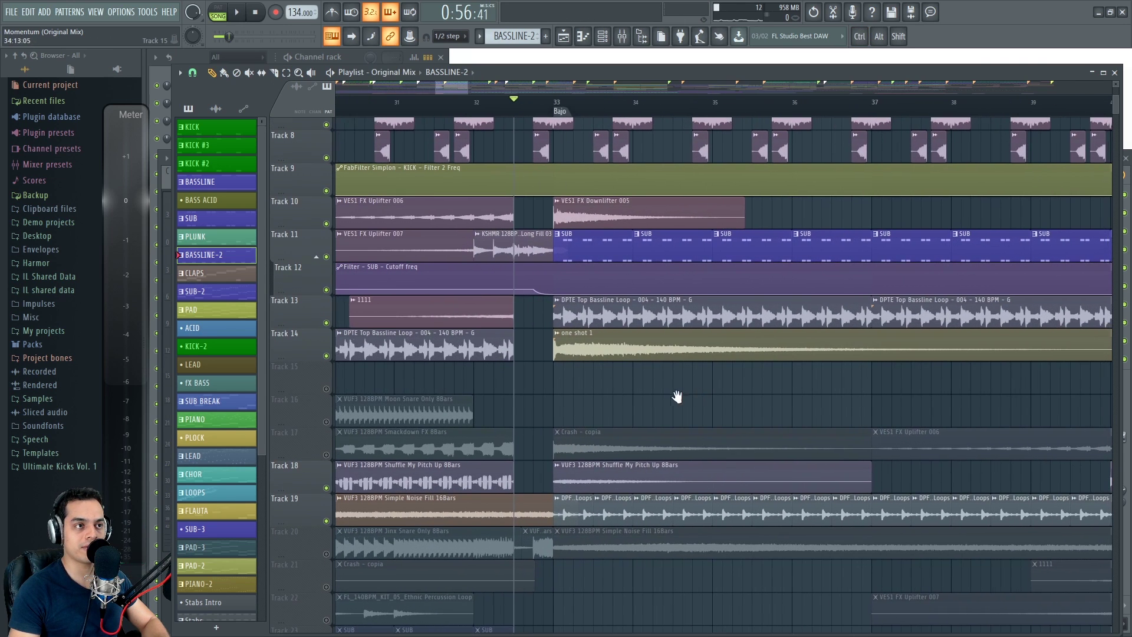
pyautogui.press('space')
pyautogui.scroll(-6, 593, 362)
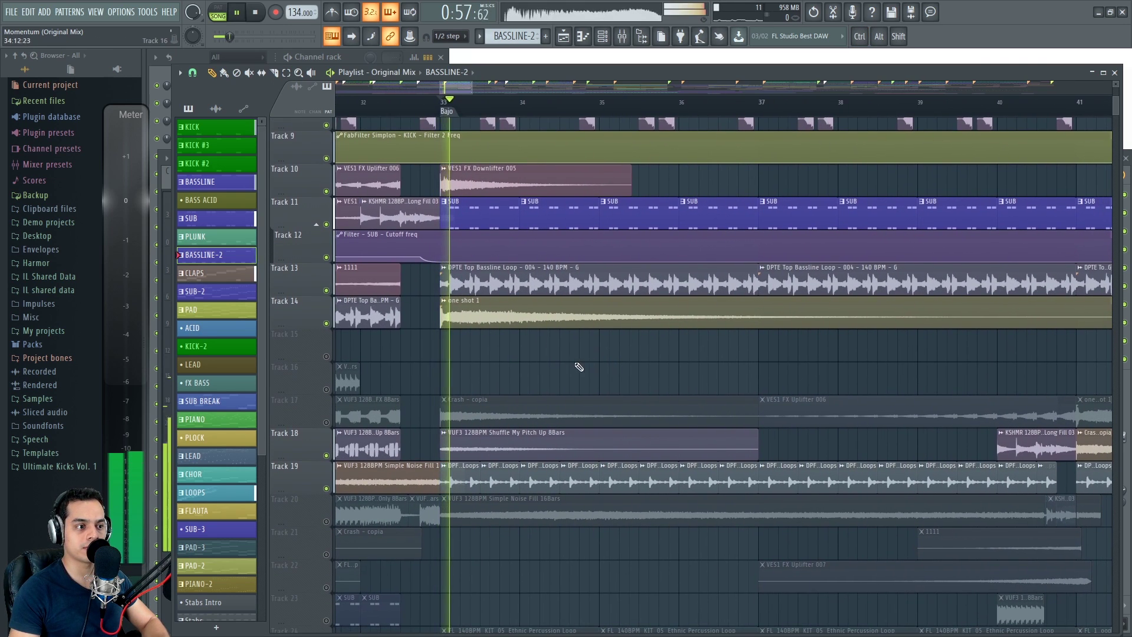
pyautogui.scroll(8, 470, 332)
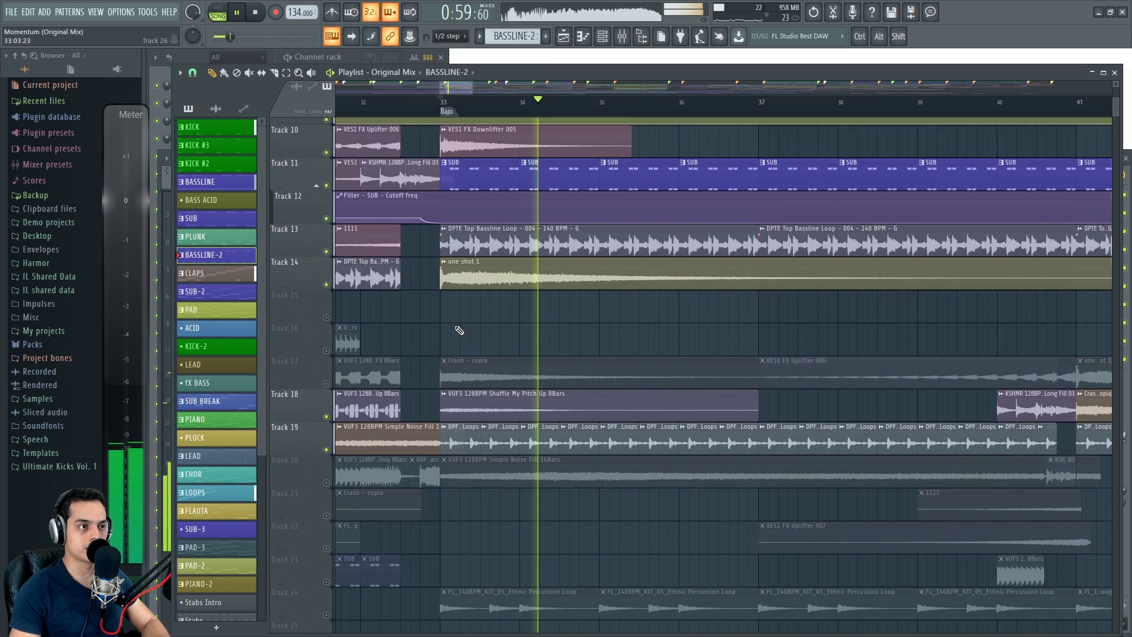
pyautogui.press('space')
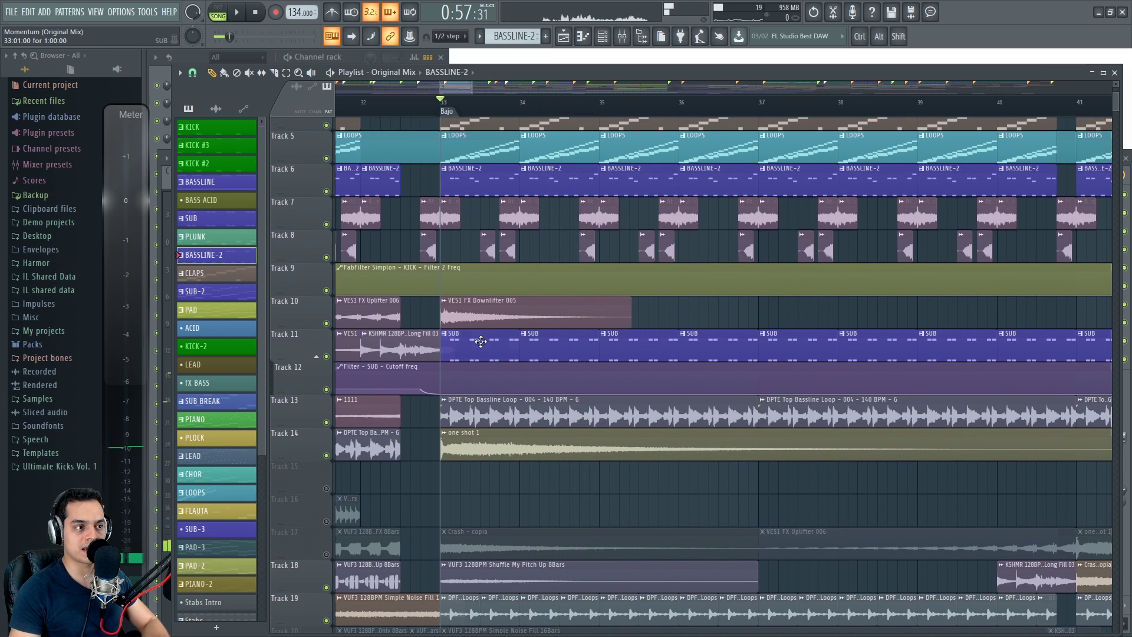
# Open the SUB pattern in the channel rack and audition Deep2 with Donk Bass C and Sub bajo muted, adding Donk Bass C back.
pyautogui.click(204, 56)
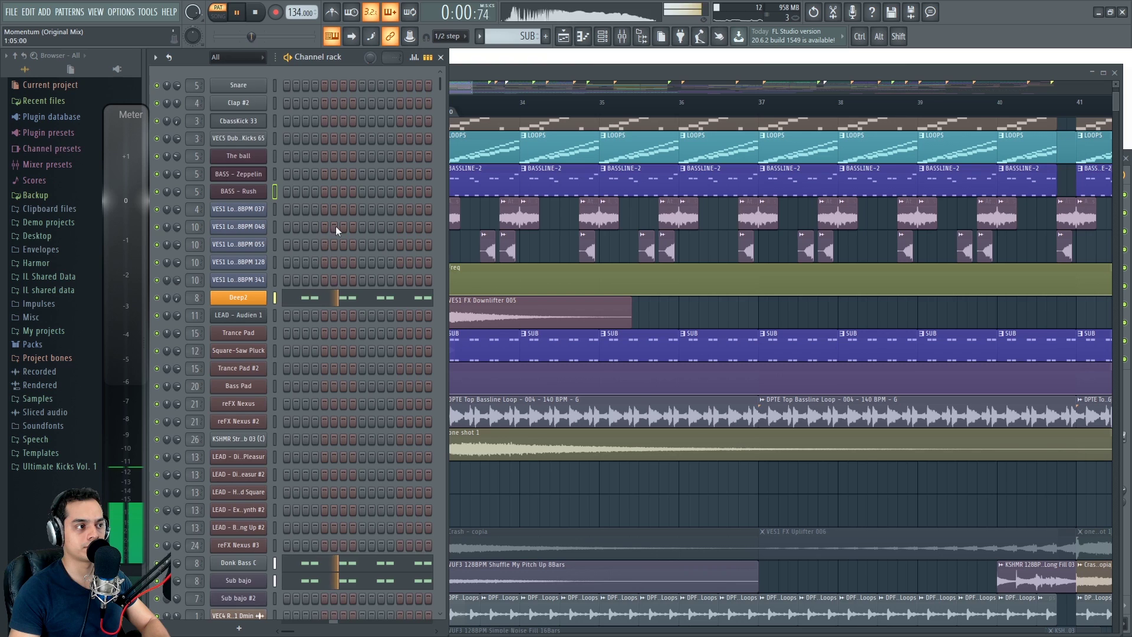
pyautogui.scroll(-3, 248, 230)
pyautogui.press('space')
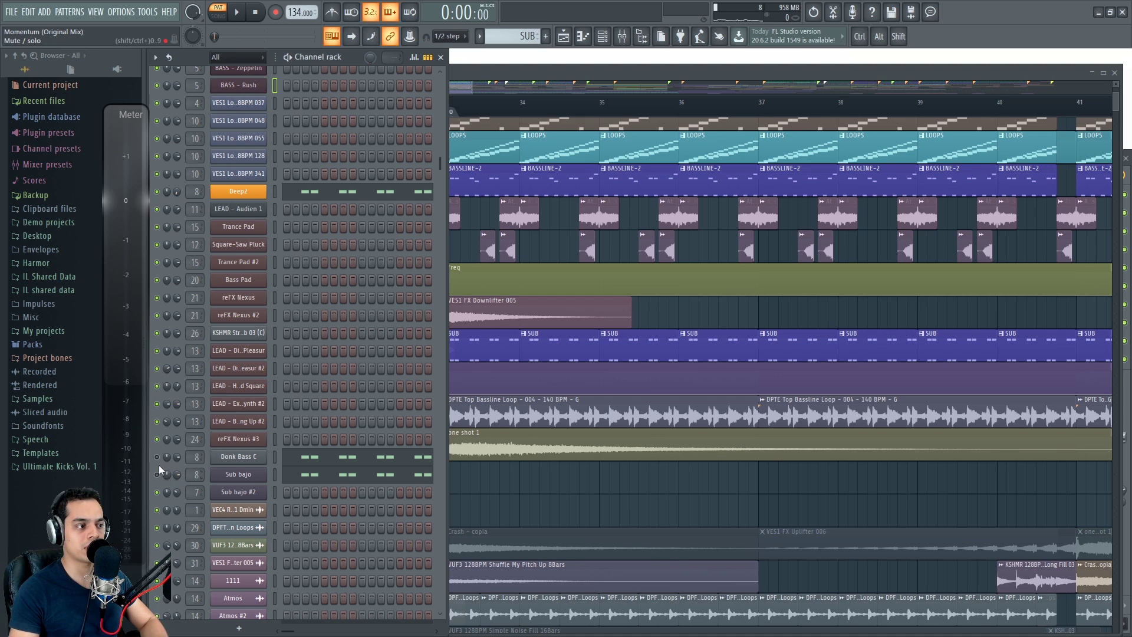
pyautogui.press('space')
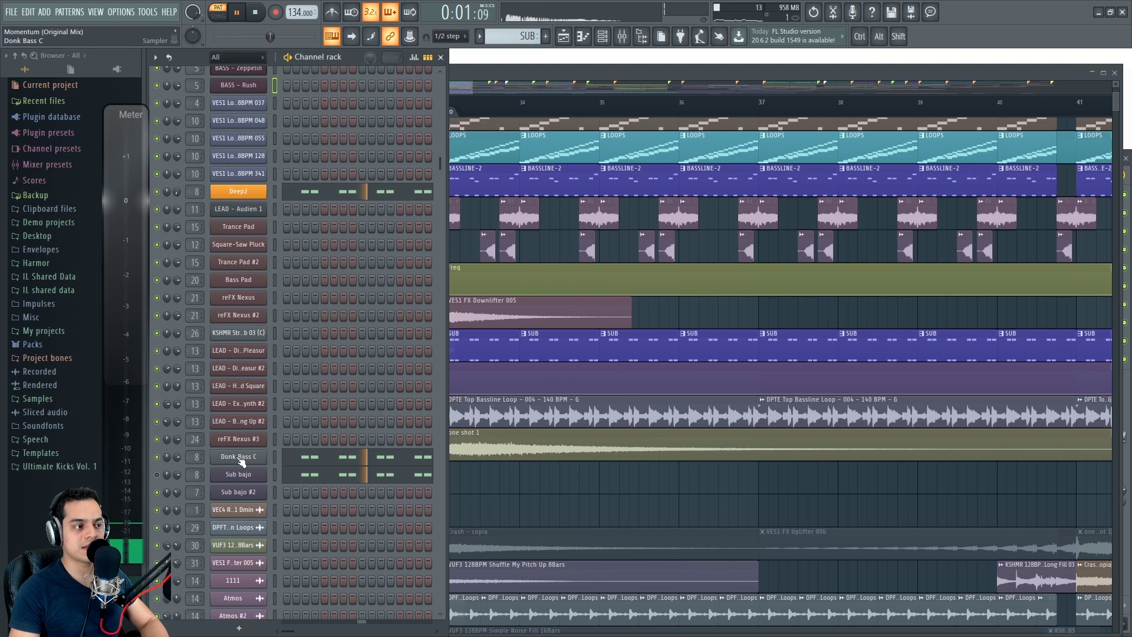
pyautogui.press('space')
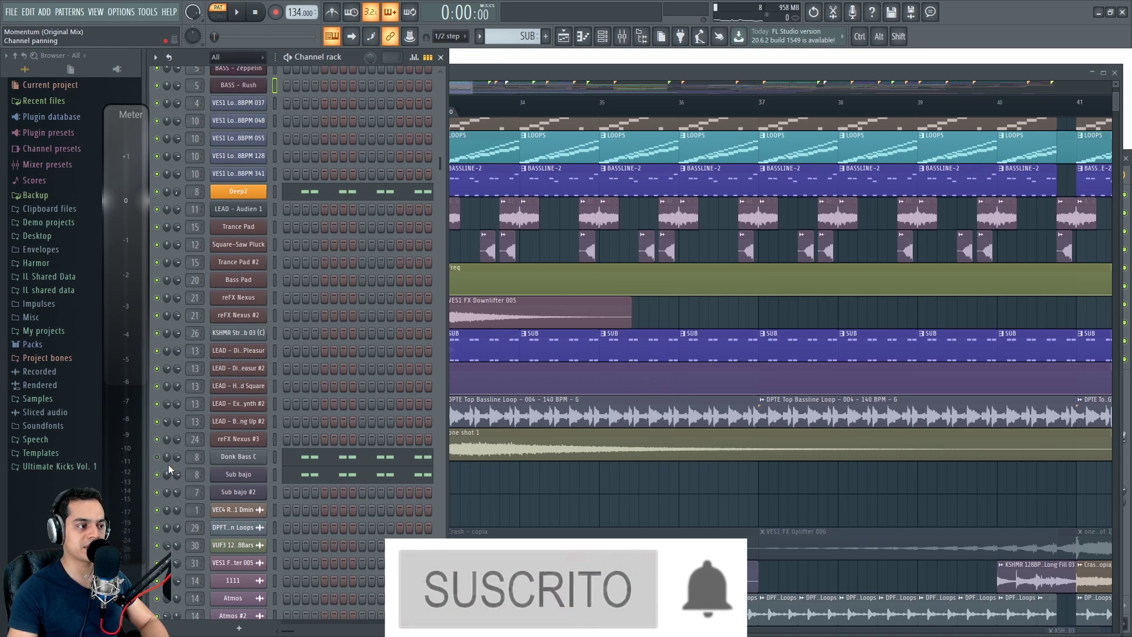
# Audition the SUB pattern with Donk Bass C muted, and unmute it to play all three bass layers together.
pyautogui.press('space')
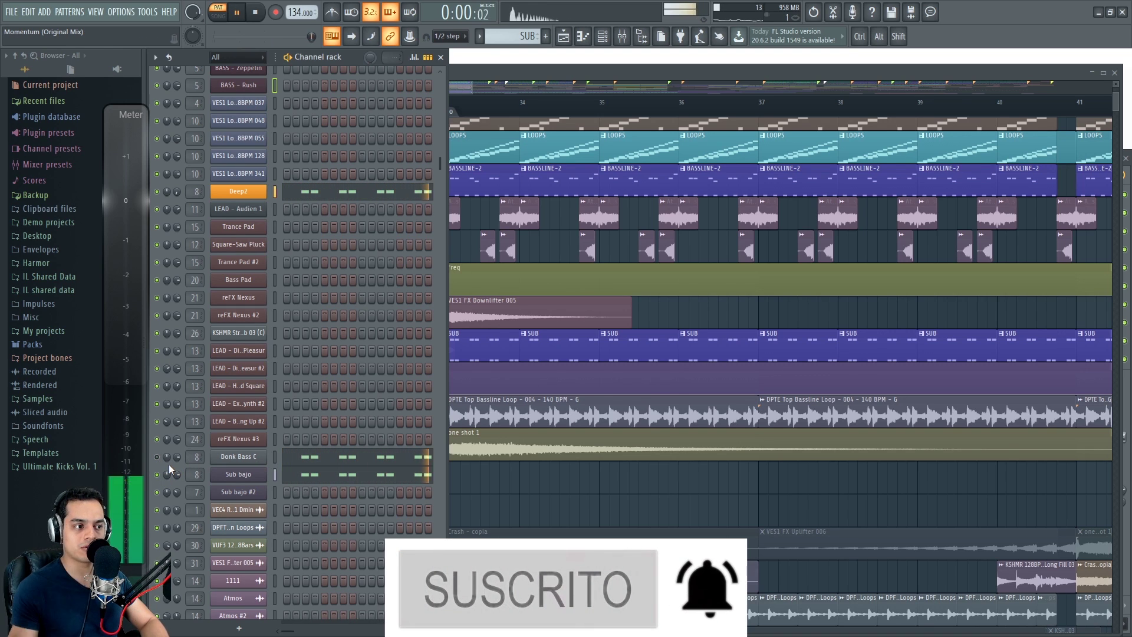
pyautogui.press('space')
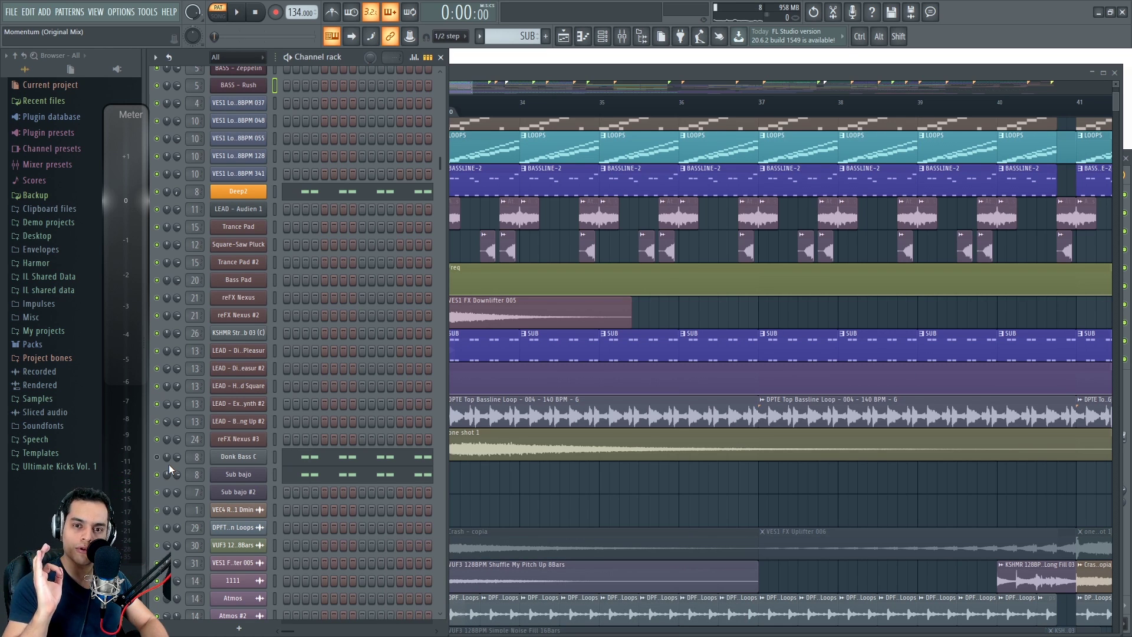
pyautogui.click(157, 457)
pyautogui.press('space')
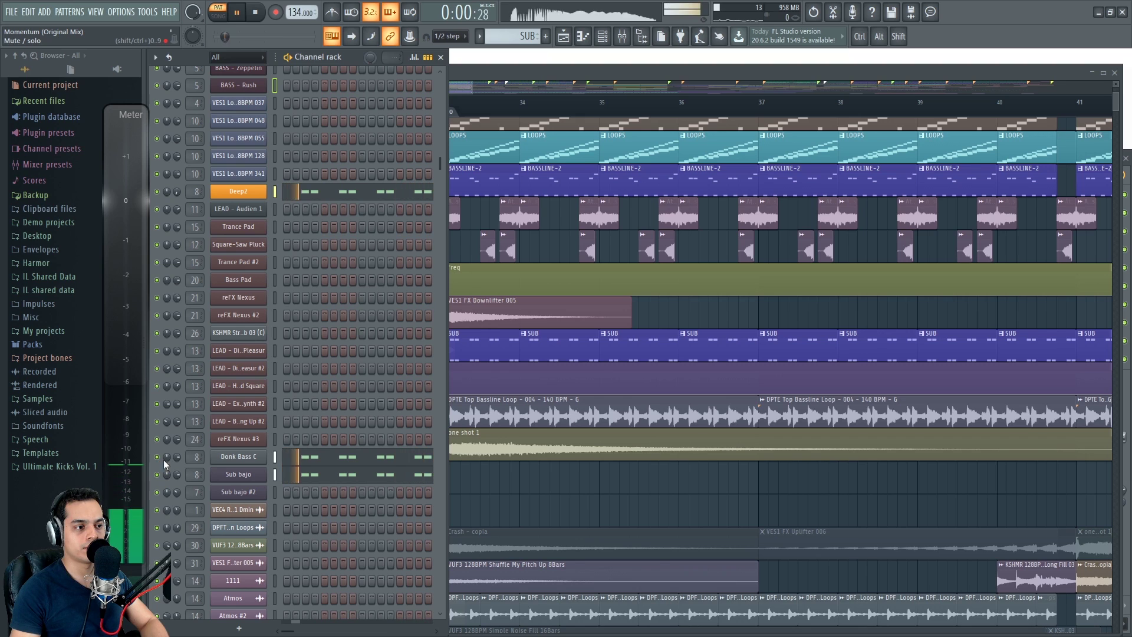
# Return to the playlist and play the Bajo section from bar 33 with all the unmuted layers.
pyautogui.rightClick(516, 477)
pyautogui.press('space')
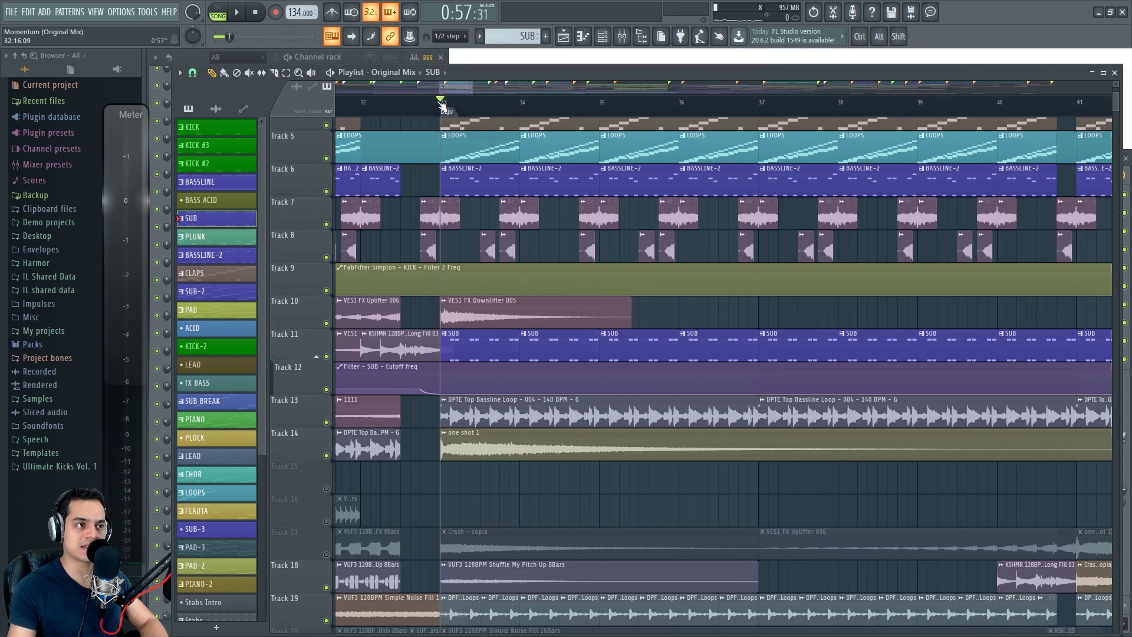
pyautogui.press('space')
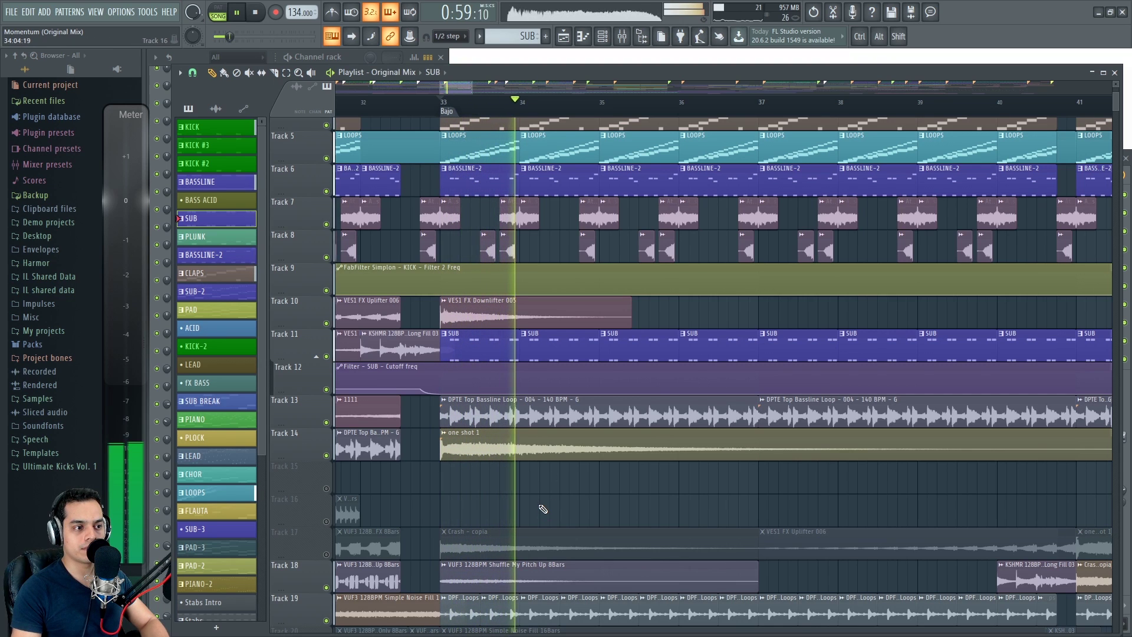
pyautogui.press('space')
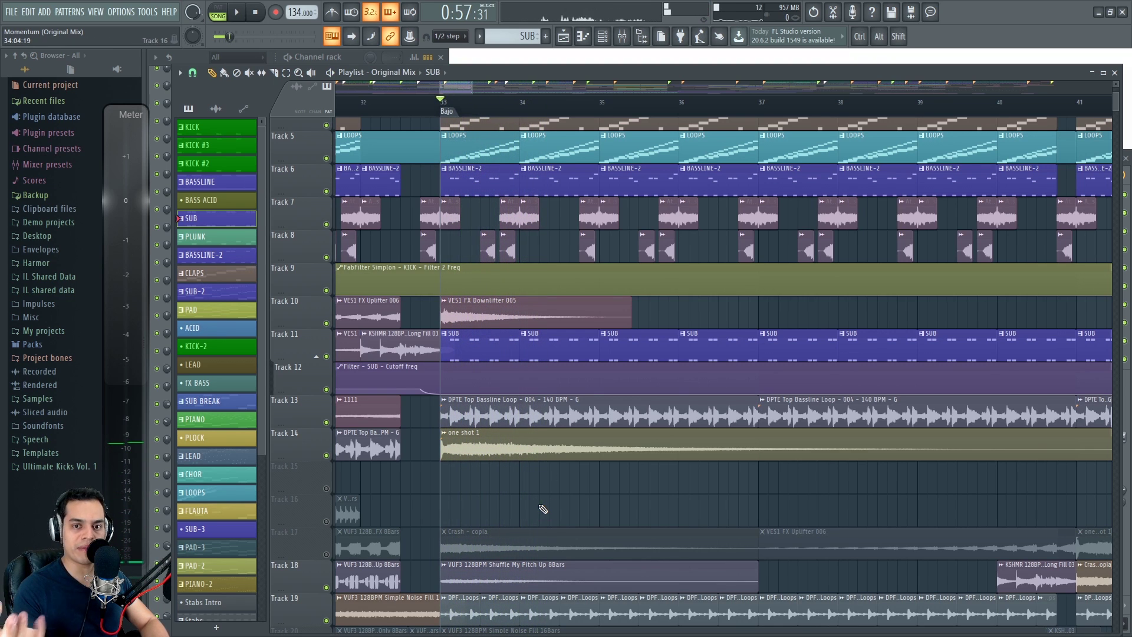
# Unmute Tracks 17 and 16 and play the build-up before bar 33 to hear their snare and effects clips.
pyautogui.scroll(-4, 525, 490)
pyautogui.click(326, 422)
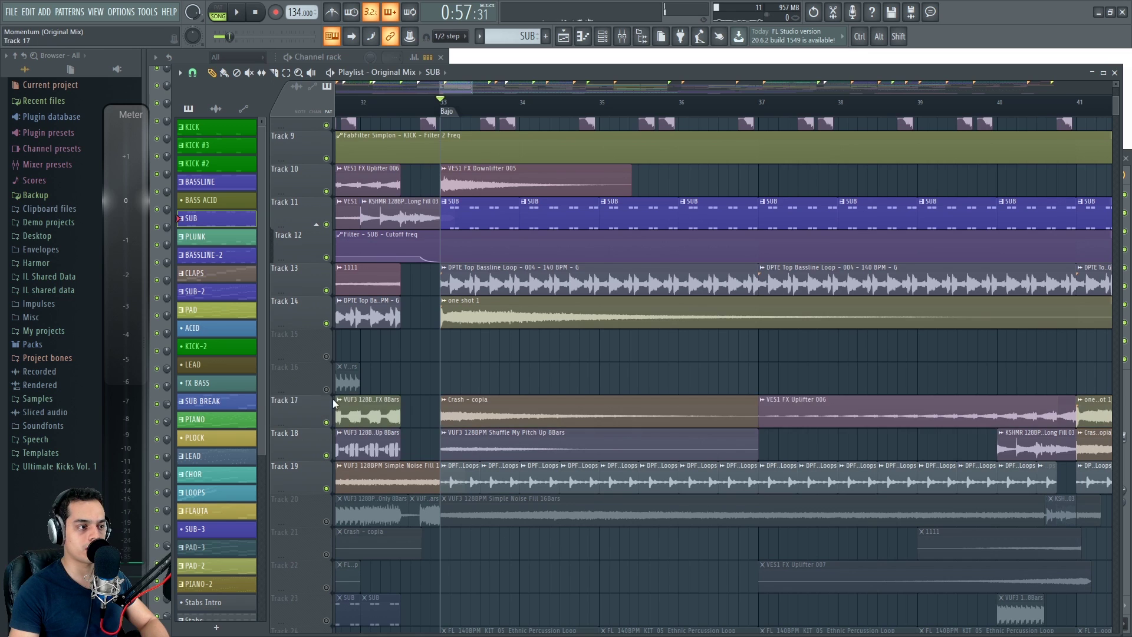
pyautogui.scroll(-3, 457, 374)
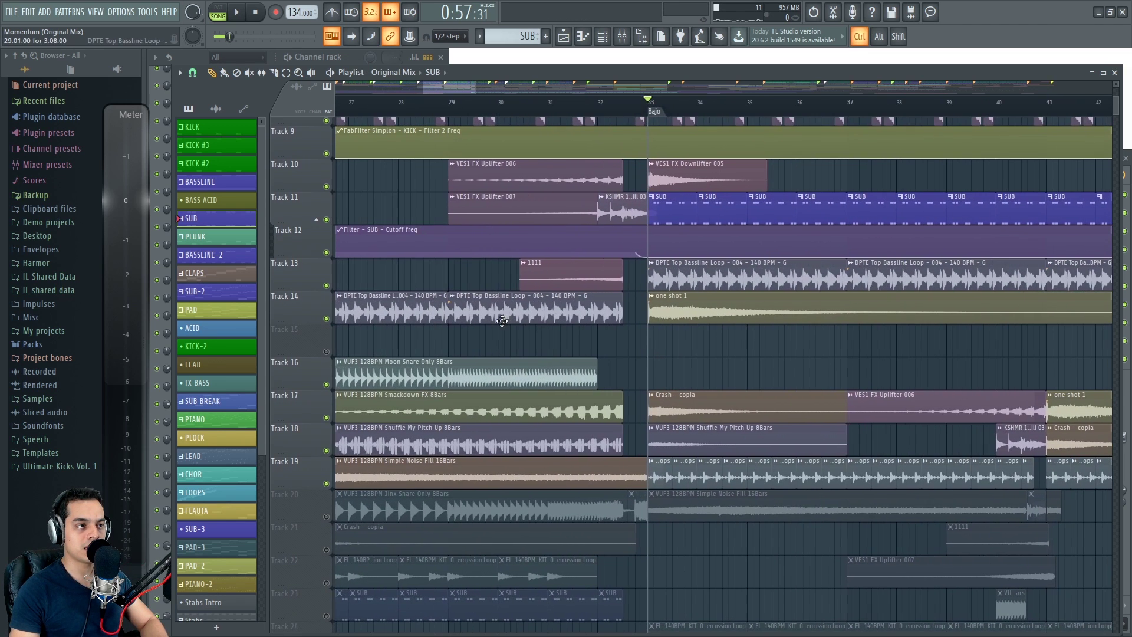
pyautogui.press('space')
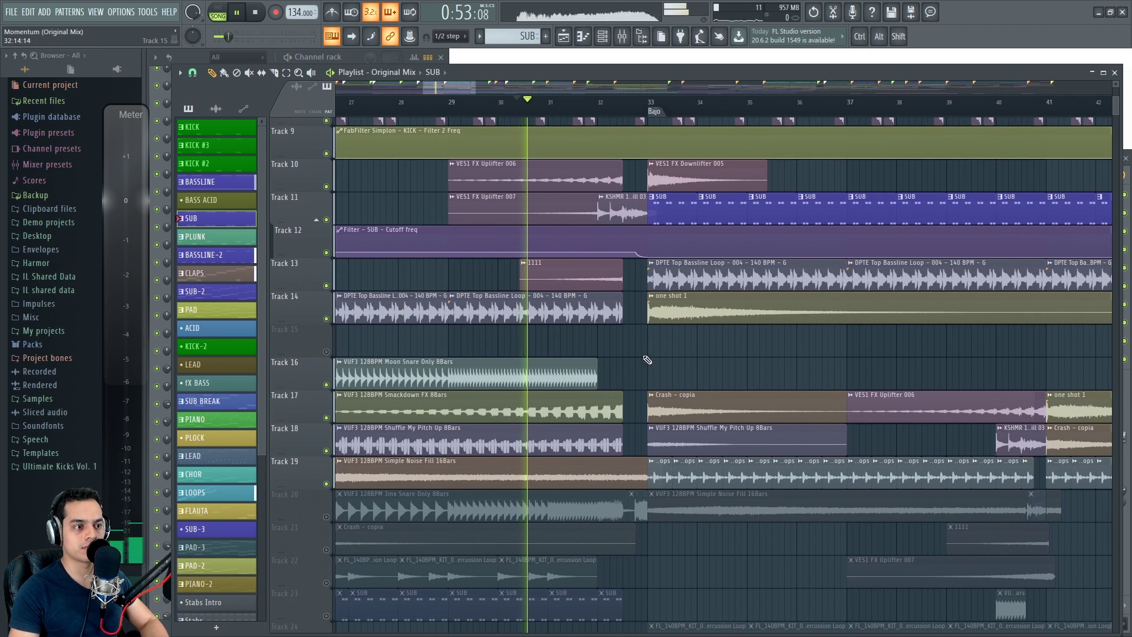
# Finish playing the build-up into bar 33, stop, and preview the KSHMR Long Fill clip on Track 11.
pyautogui.scroll(1, 669, 349)
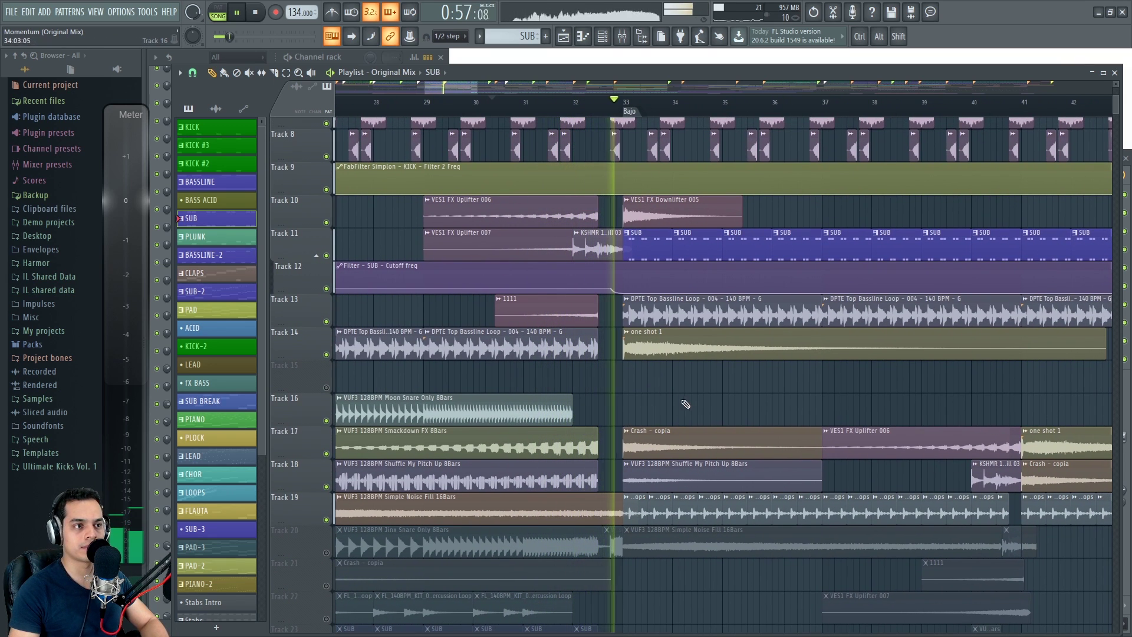
pyautogui.scroll(1, 682, 404)
pyautogui.press('space')
pyautogui.scroll(2, 586, 434)
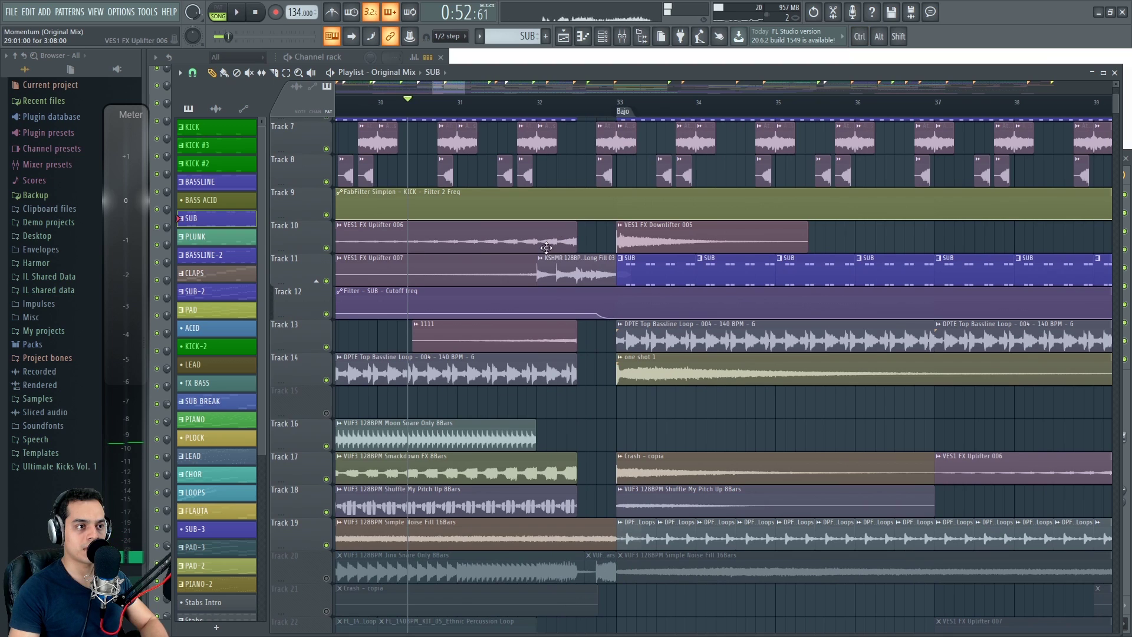
pyautogui.rightClick(540, 258)
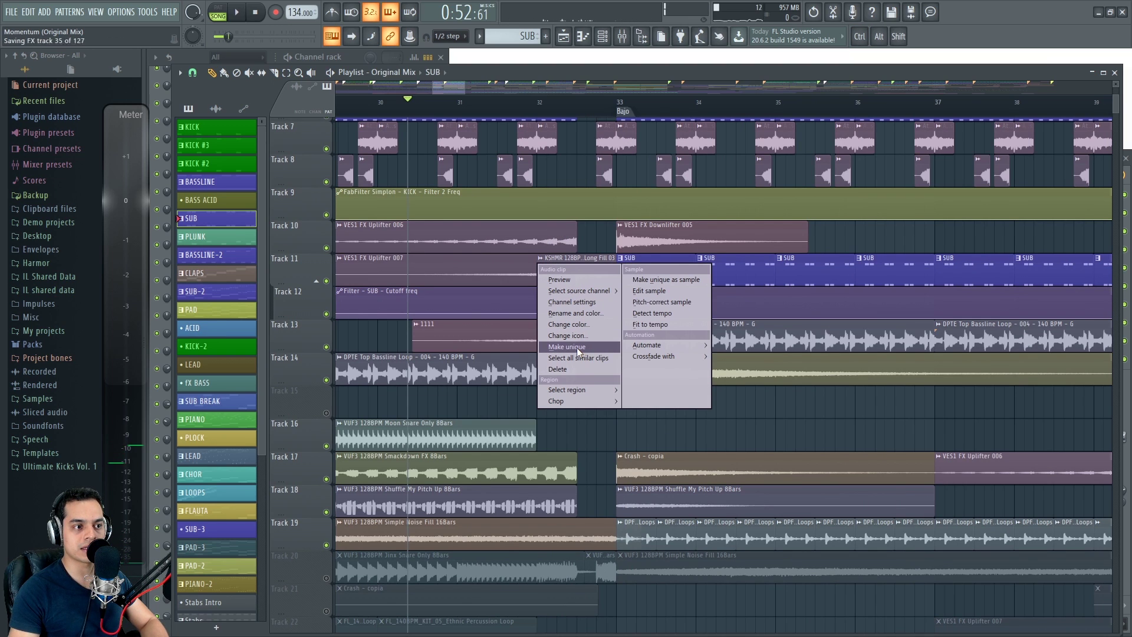
pyautogui.click(559, 280)
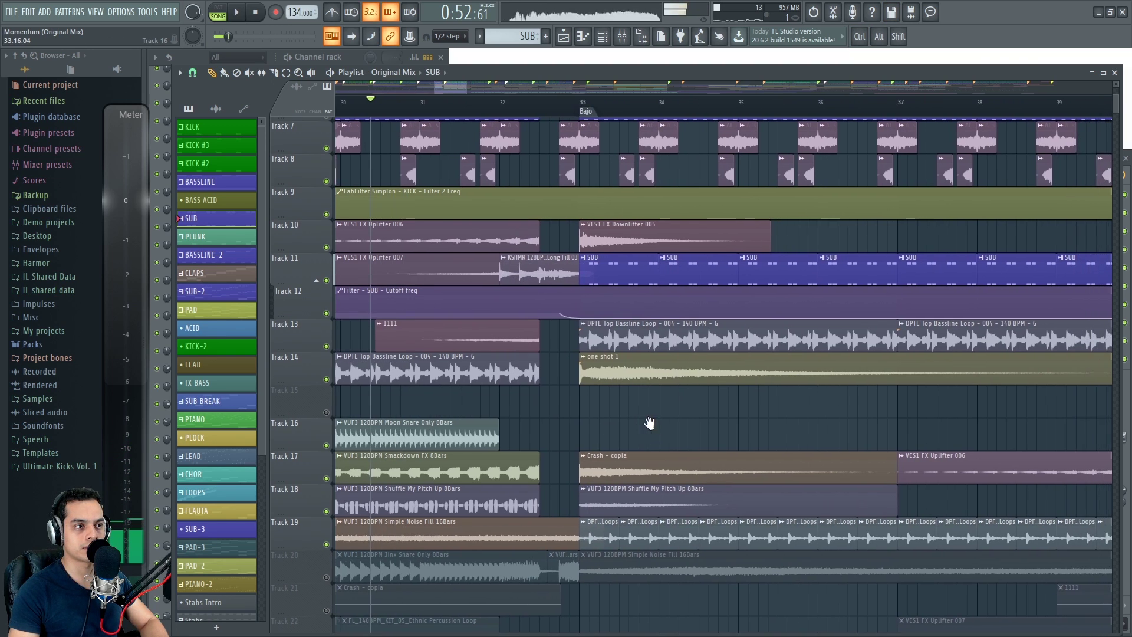
# Unmute Tracks 20 to 24 and Track 27, and play the transition into the Bajo section.
pyautogui.scroll(-8, 640, 418)
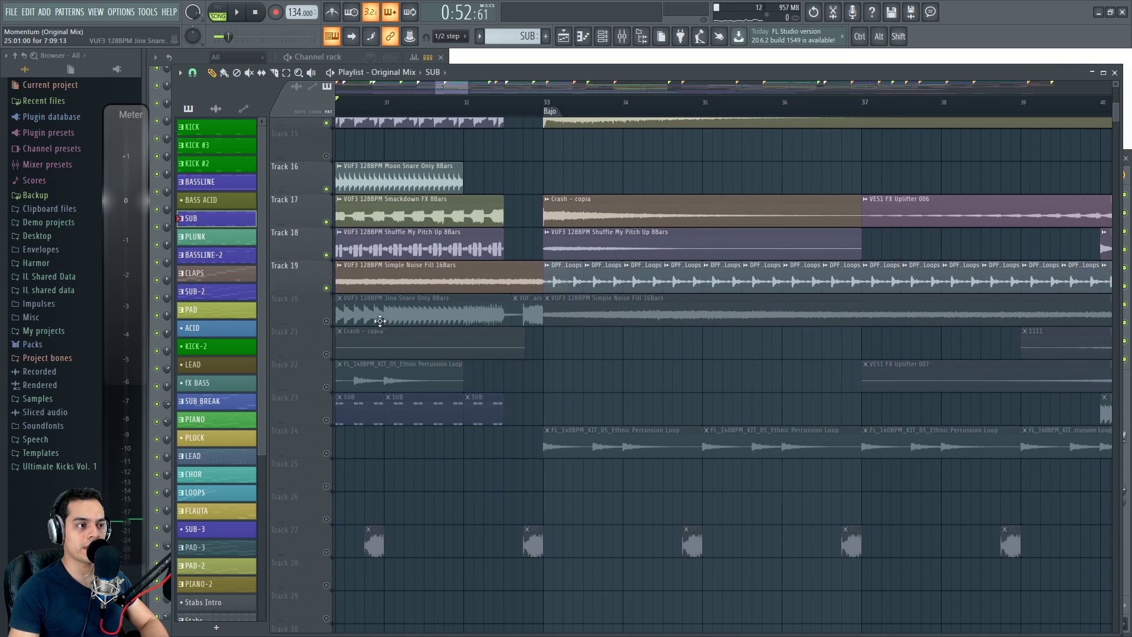
pyautogui.moveTo(327, 321); pyautogui.dragTo(331, 453)
pyautogui.scroll(-4, 598, 404)
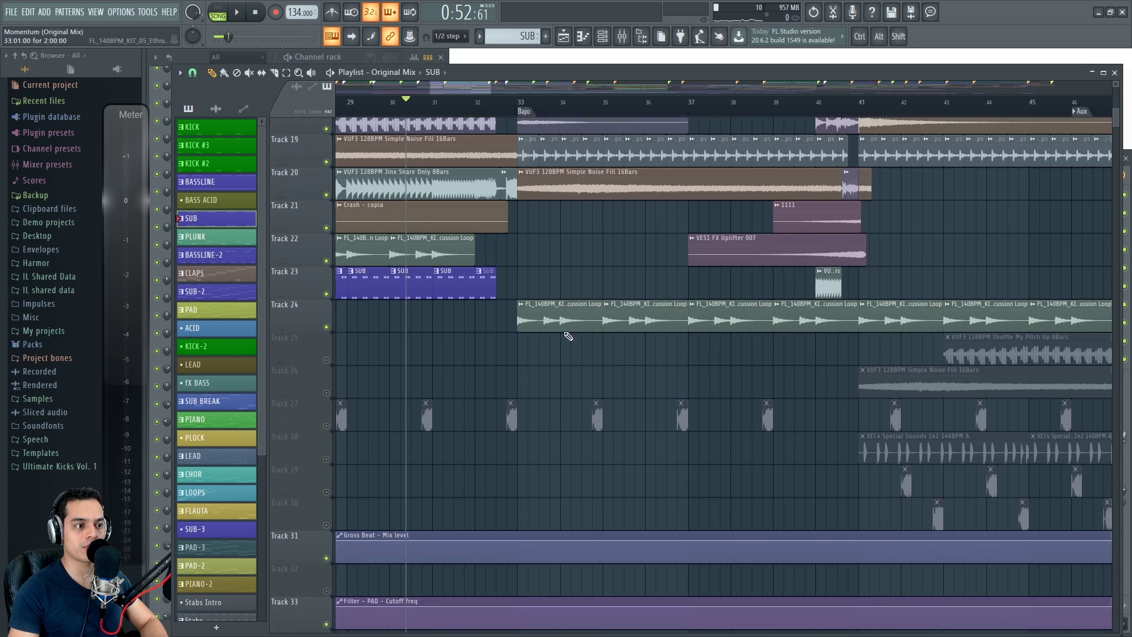
pyautogui.scroll(-2, 567, 336)
pyautogui.click(327, 366)
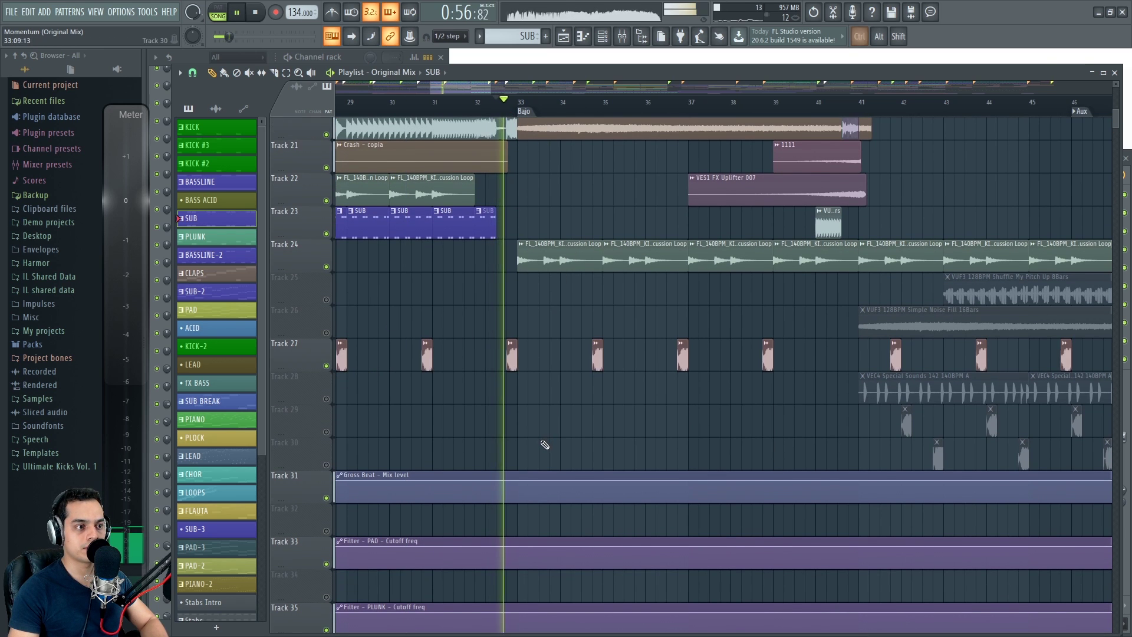
# Stop playback and examine the remaining muted tracks from the Bajo section up to the 4/4 section at bar 51.
pyautogui.scroll(3, 538, 439)
pyautogui.scroll(-5, 530, 336)
pyautogui.scroll(-4, 588, 305)
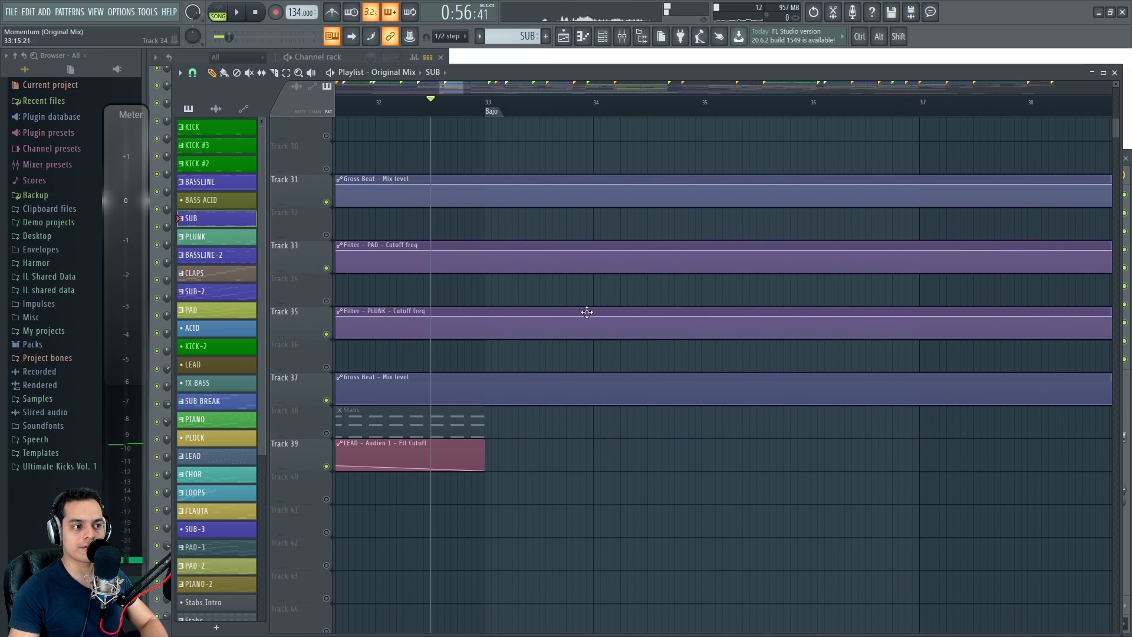
pyautogui.scroll(-4, 601, 371)
pyautogui.scroll(5, 495, 278)
pyautogui.scroll(8, 498, 283)
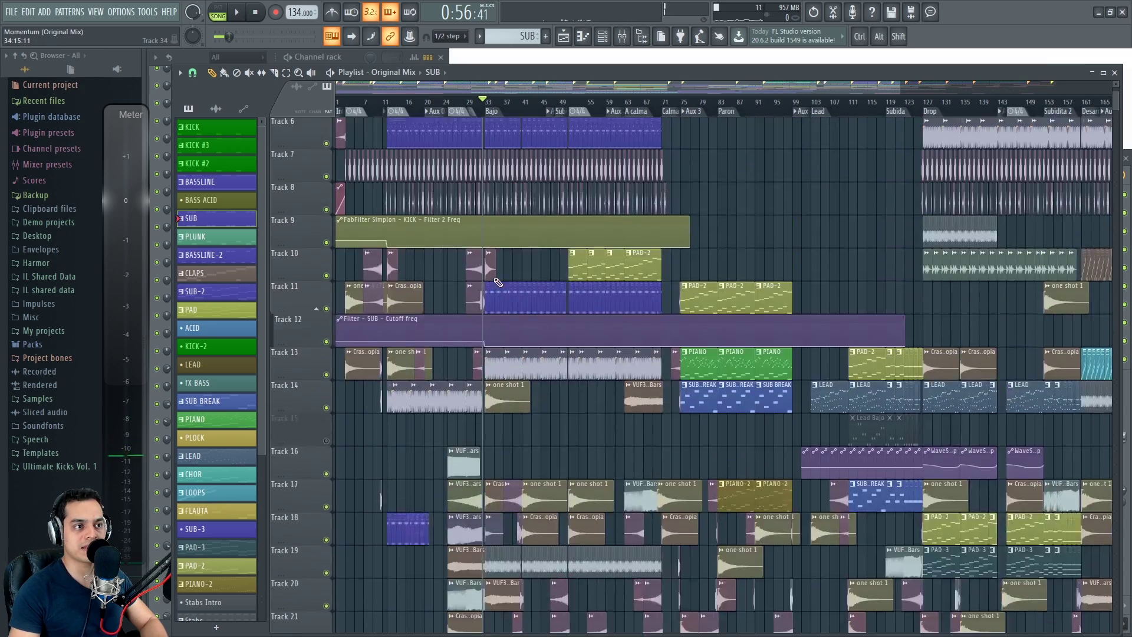
pyautogui.scroll(4, 466, 295)
pyautogui.scroll(-20, 721, 437)
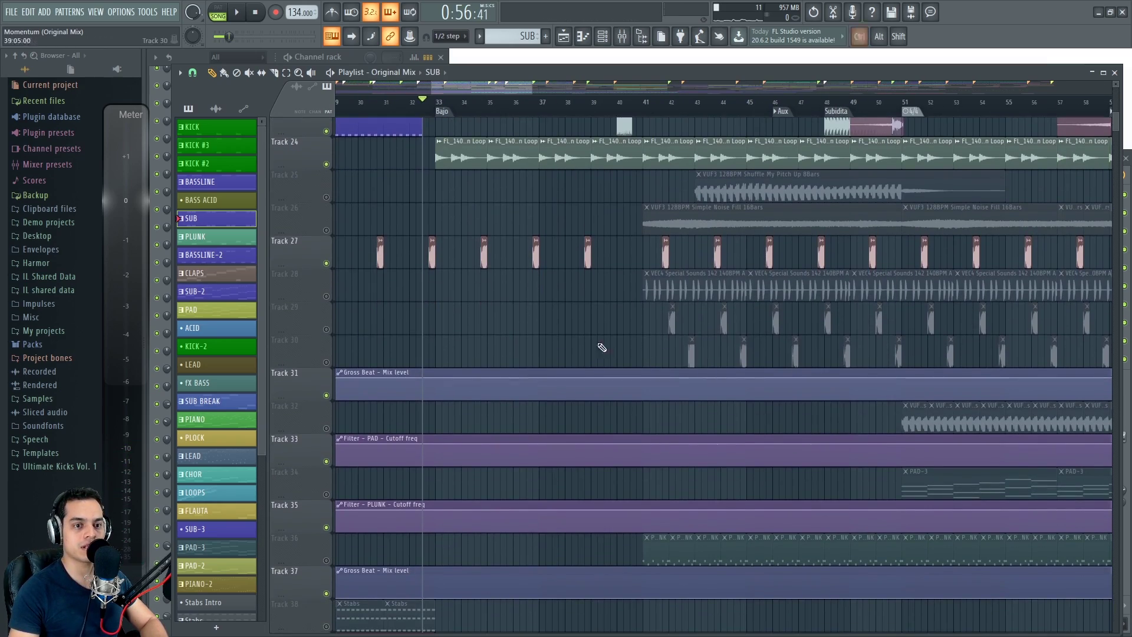
pyautogui.scroll(-3, 602, 347)
pyautogui.scroll(5, 692, 480)
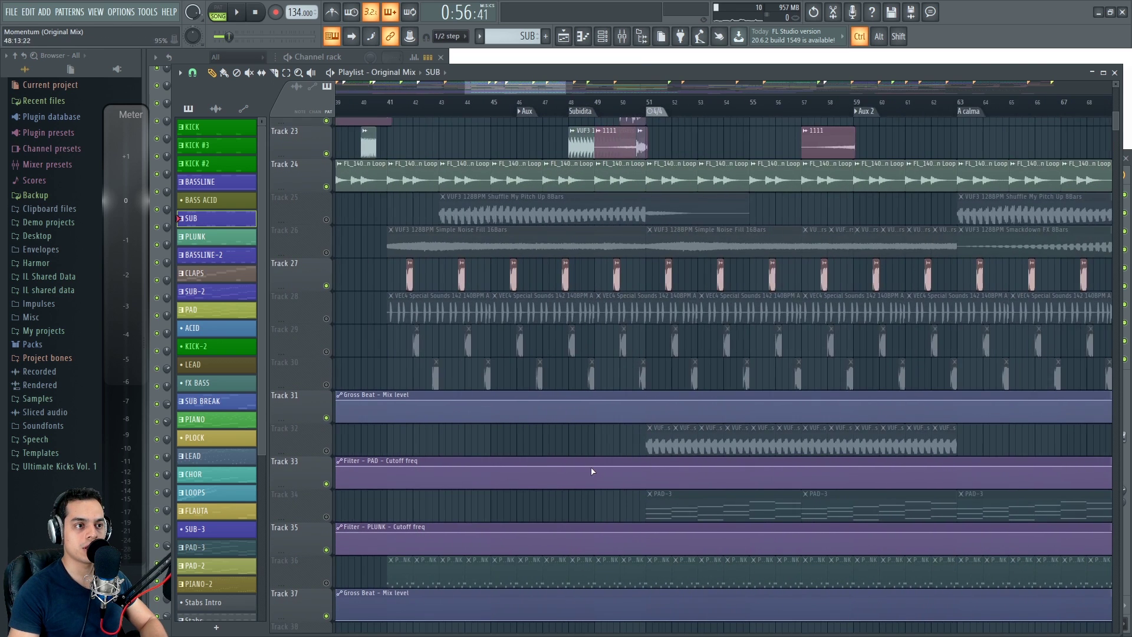
# Select the PAD-3 pattern from Track 34, audition it in the channel rack and open its Trance Pad #2 instrument.
pyautogui.scroll(-3, 546, 397)
pyautogui.click(644, 390)
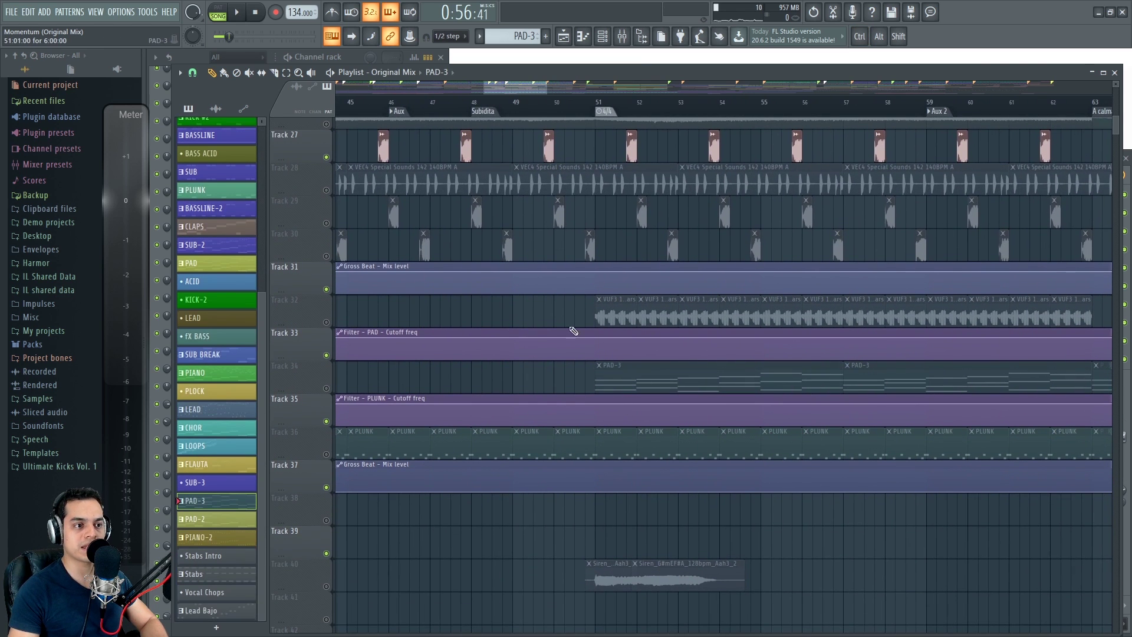
pyautogui.click(209, 57)
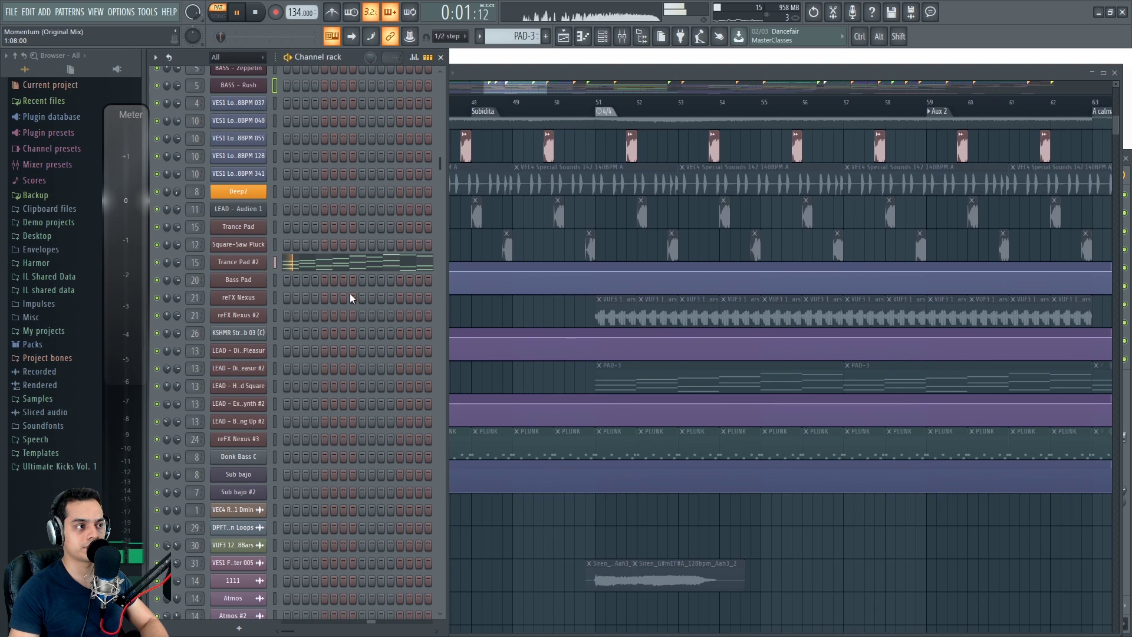
pyautogui.click(252, 261)
# Show the PAD track in the mixer and open its Fruity Filter effect.
pyautogui.press('F9')
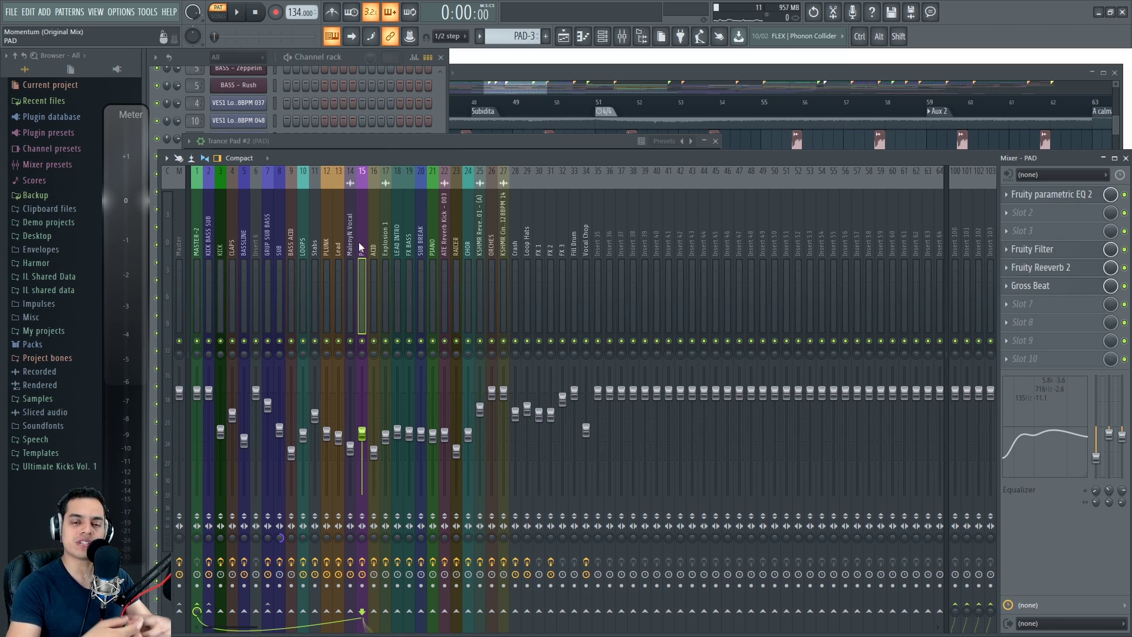
pyautogui.click(1048, 251)
pyautogui.moveTo(462, 119); pyautogui.dragTo(462, 108)
pyautogui.moveTo(267, 119)
pyautogui.mouseDown()
pyautogui.moveTo(267, 154)
pyautogui.moveTo(267, 134)
pyautogui.mouseUp()
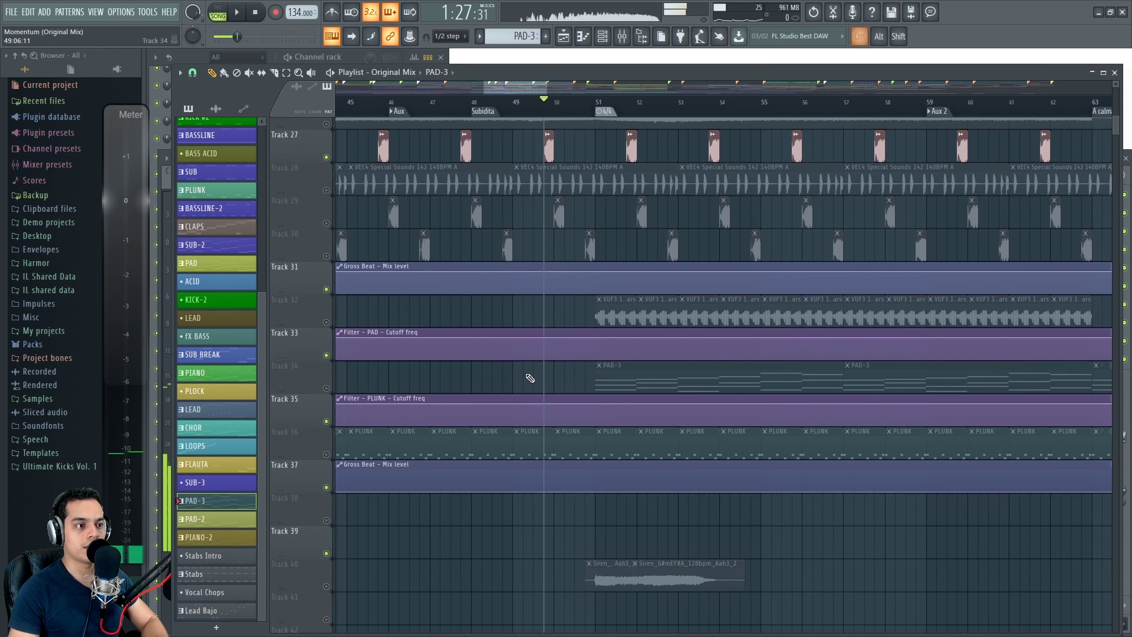
# Return to the playlist, select the PLUNK pattern on Track 36 and audition it on its own in the channel rack.
pyautogui.scroll(-3, 636, 362)
pyautogui.moveTo(652, 356); pyautogui.dragTo(830, 323)
pyautogui.scroll(2, 655, 366)
pyautogui.click(635, 409)
pyautogui.moveTo(685, 348); pyautogui.dragTo(600, 386)
pyautogui.click(167, 65)
pyautogui.click(217, 14)
pyautogui.press('space')
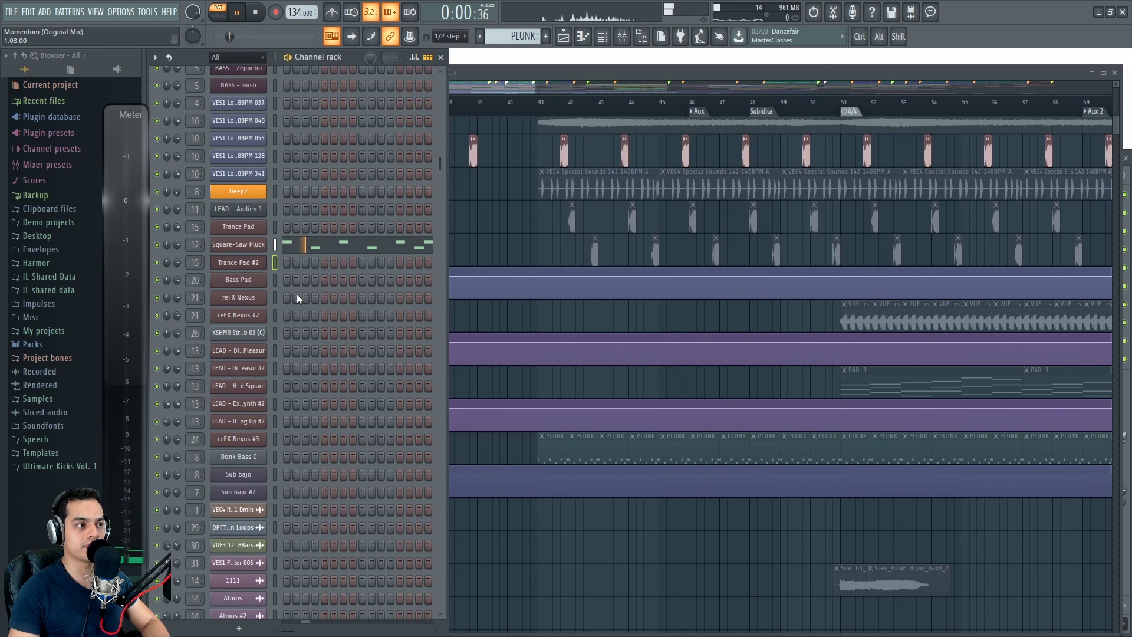
# Inspect the Square-Saw Pluck synth while PLUNK plays, stop playback, close the synth and return to the playlist.
pyautogui.click(238, 244)
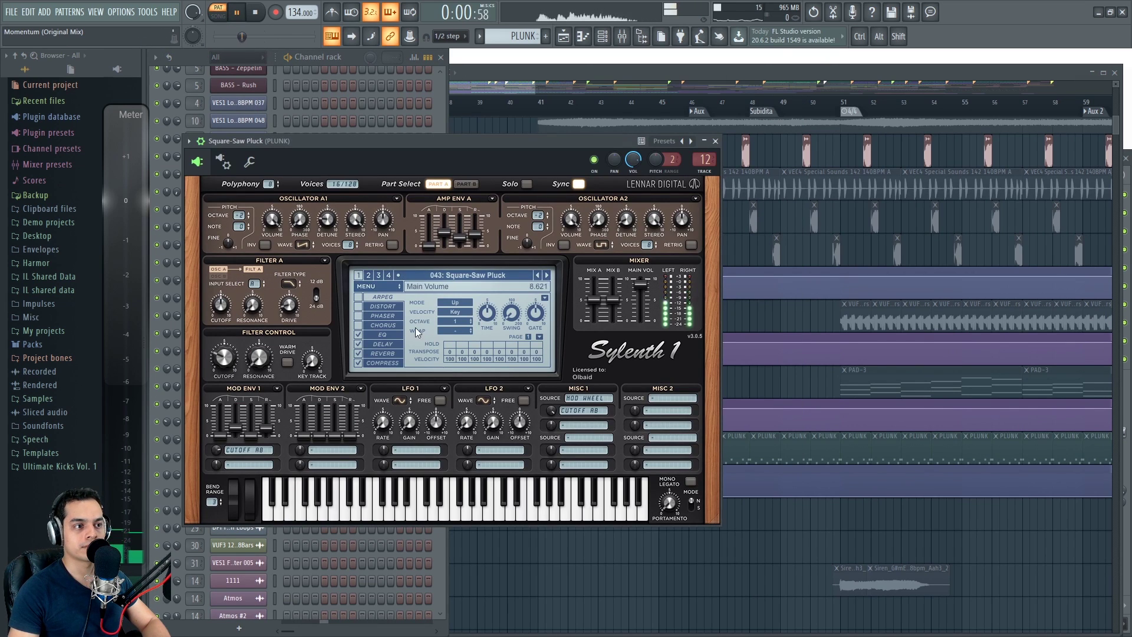
pyautogui.press('space')
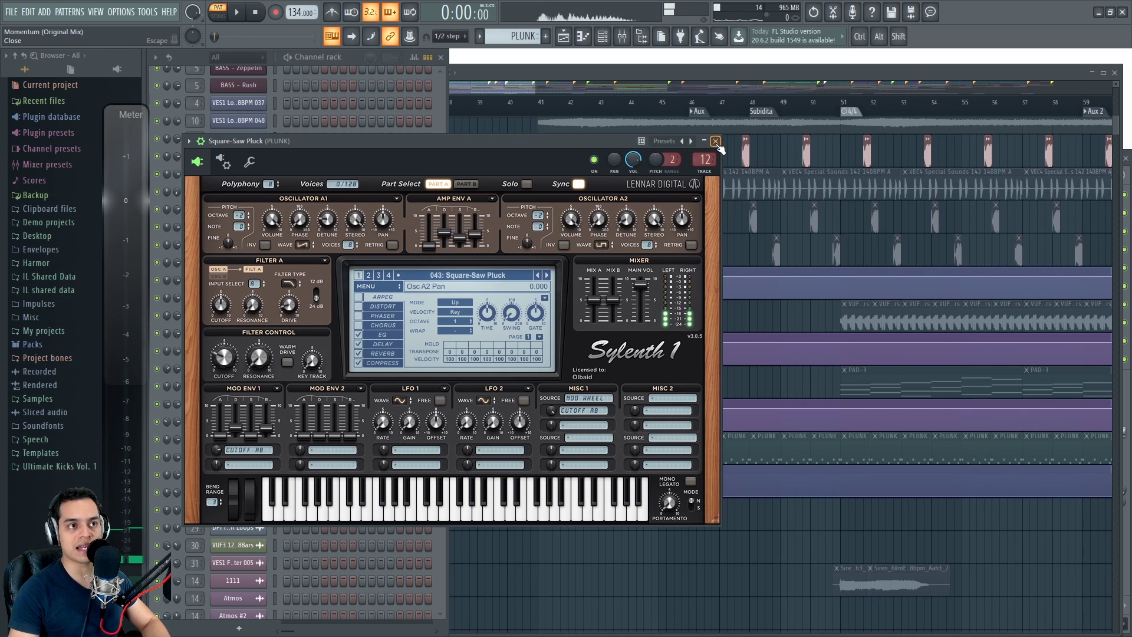
pyautogui.click(715, 142)
pyautogui.click(670, 316)
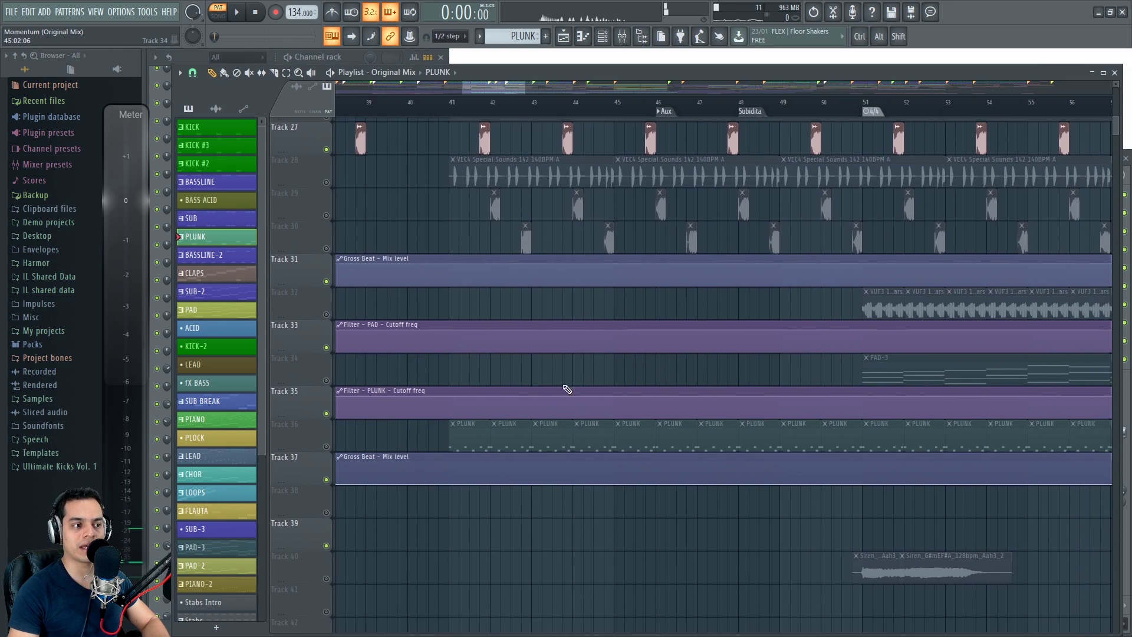
# Unmute Track 36 with the PLUNK pattern and Track 34 with the PAD-3 pattern.
pyautogui.click(333, 444)
pyautogui.scroll(-4, 584, 530)
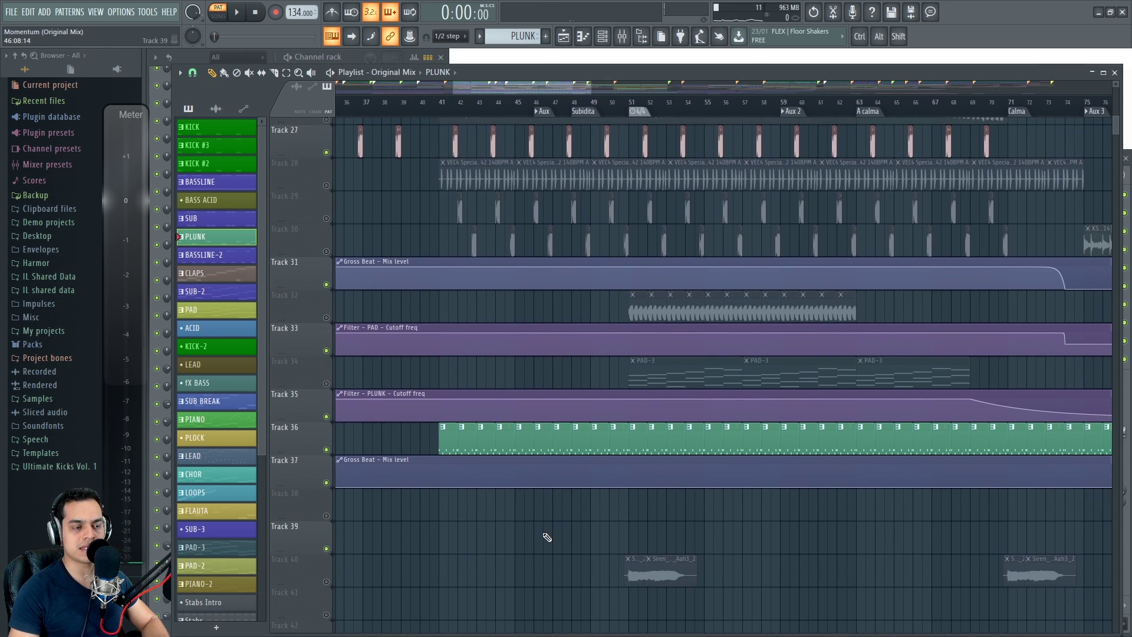
pyautogui.scroll(2, 588, 542)
pyautogui.scroll(3, 588, 543)
pyautogui.click(327, 450)
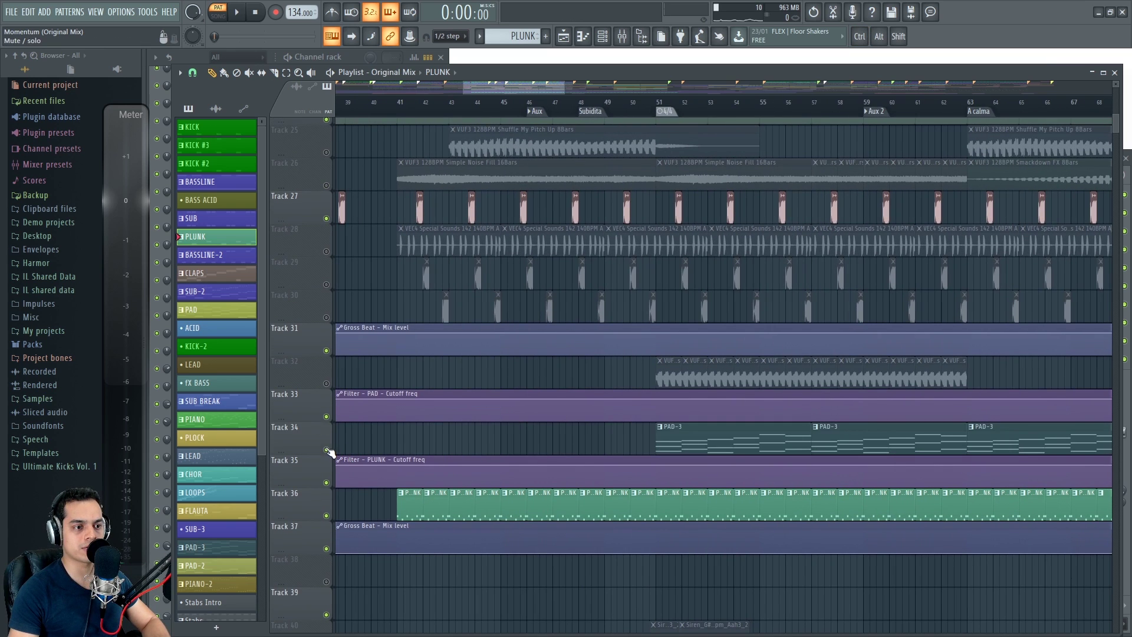
# Play the song from the 4/4 marker at bar 51 with the pad and pluck tracks added.
pyautogui.scroll(6, 394, 308)
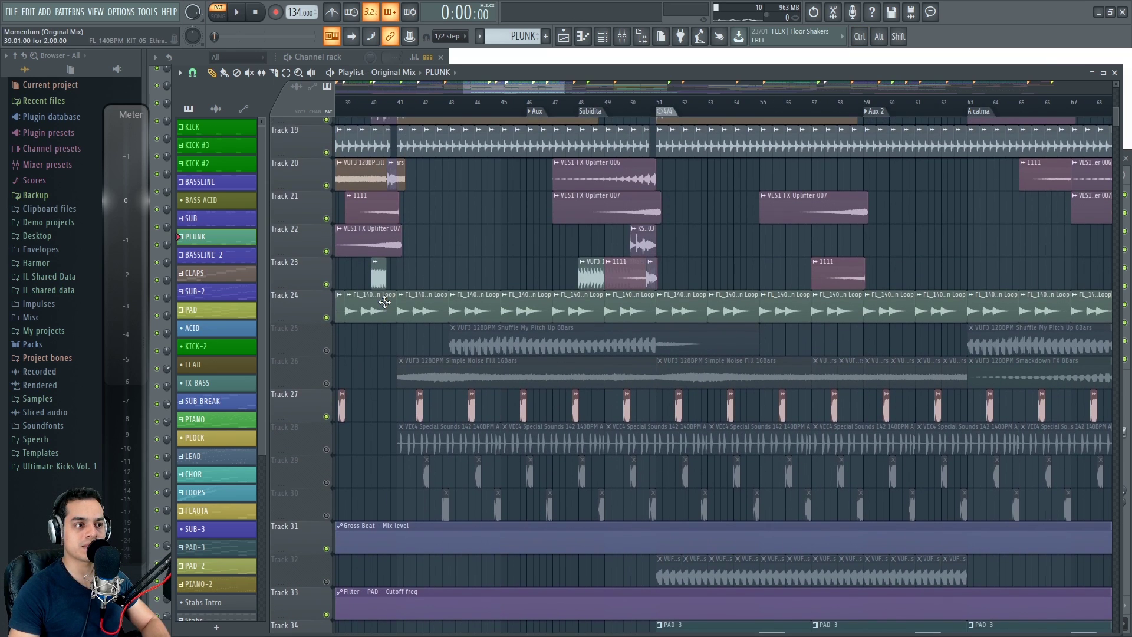
pyautogui.scroll(-5, 385, 302)
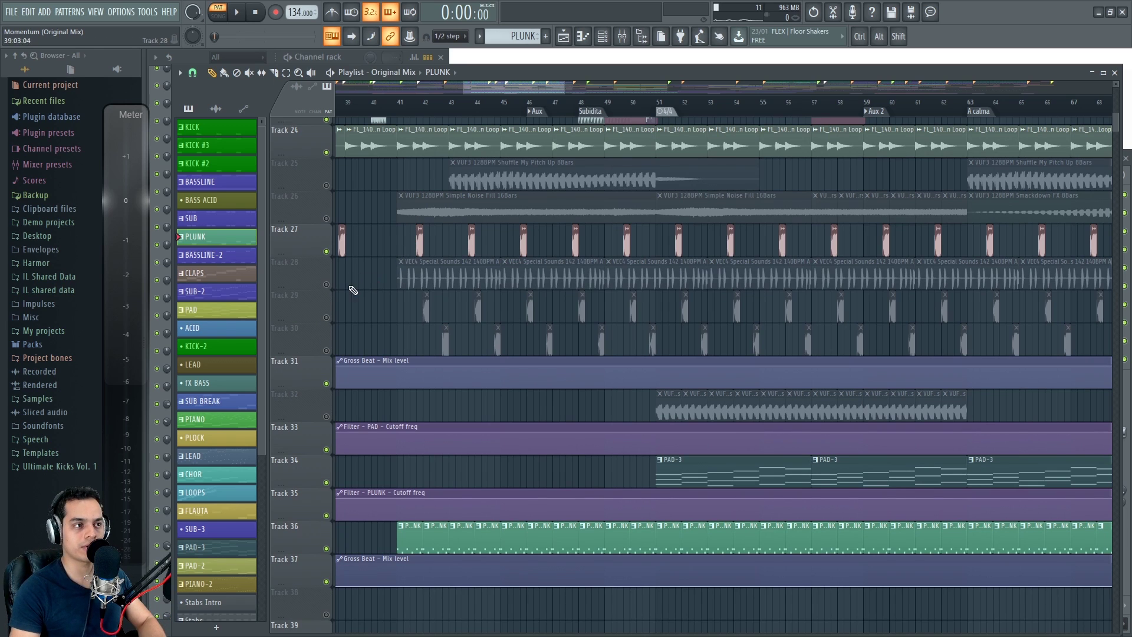
pyautogui.click(659, 107)
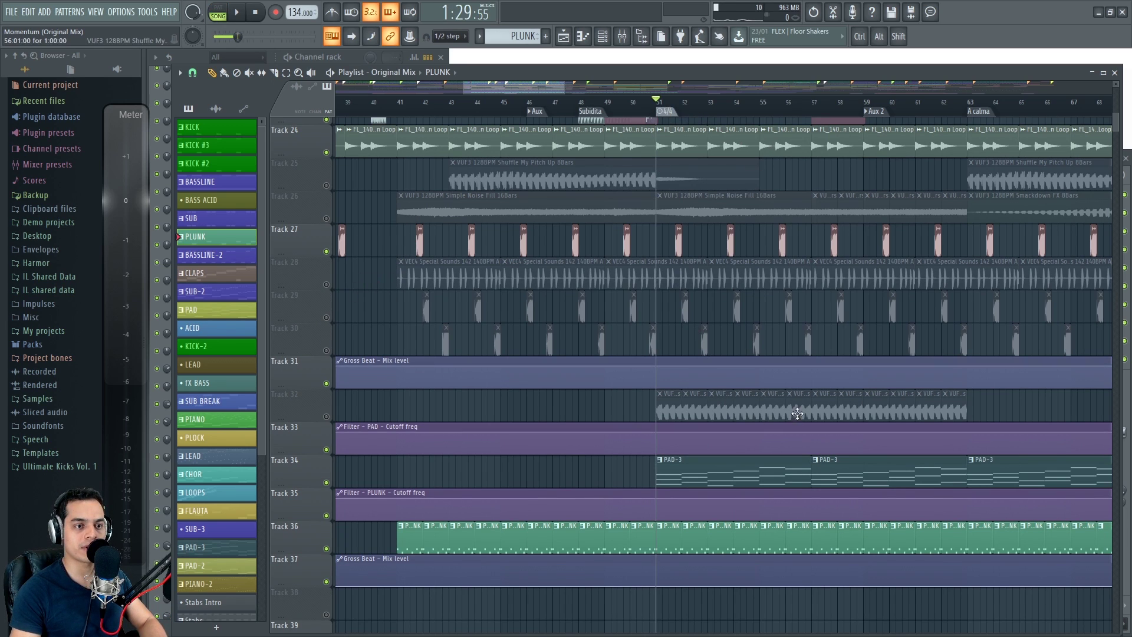
pyautogui.press('space')
pyautogui.moveTo(985, 398); pyautogui.dragTo(833, 336)
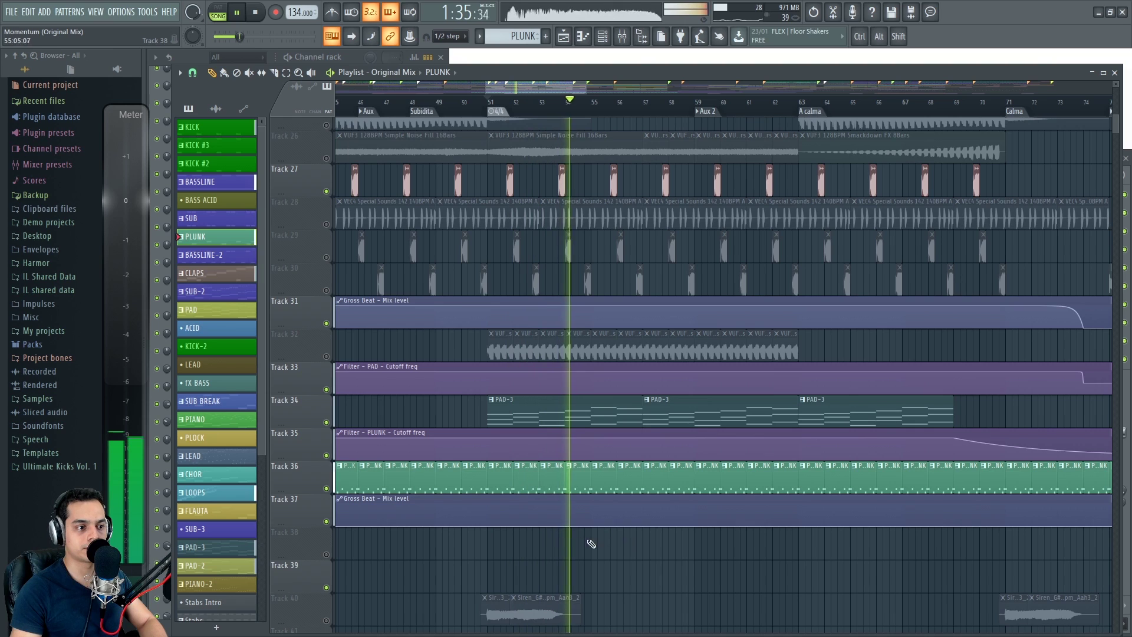
pyautogui.press('space')
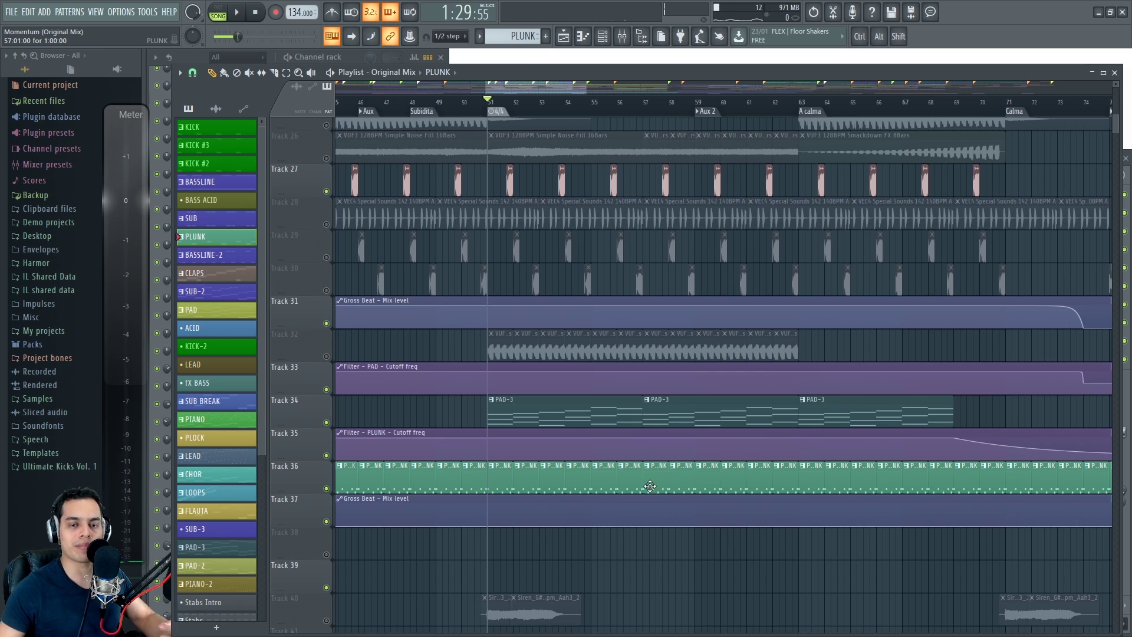
# Unmute Tracks 28 and 32 and play the 4/4 section from bar 51 with their loops.
pyautogui.scroll(3, 455, 491)
pyautogui.keyDown('ctrl'); pyautogui.scroll(4, 534, 351); pyautogui.keyUp('ctrl')
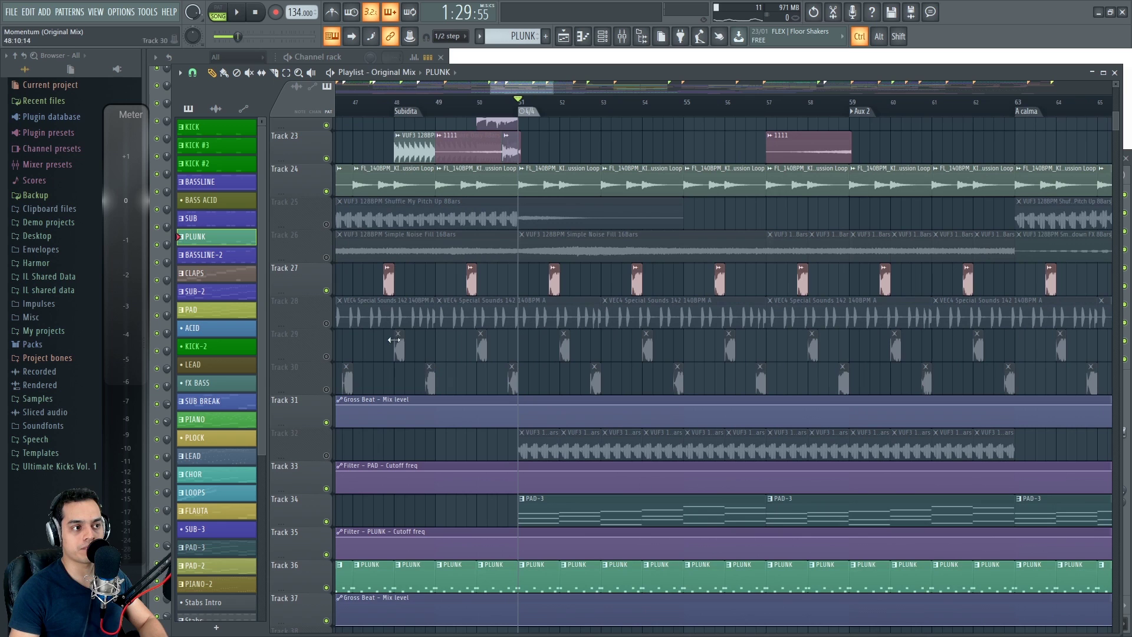
pyautogui.press('space')
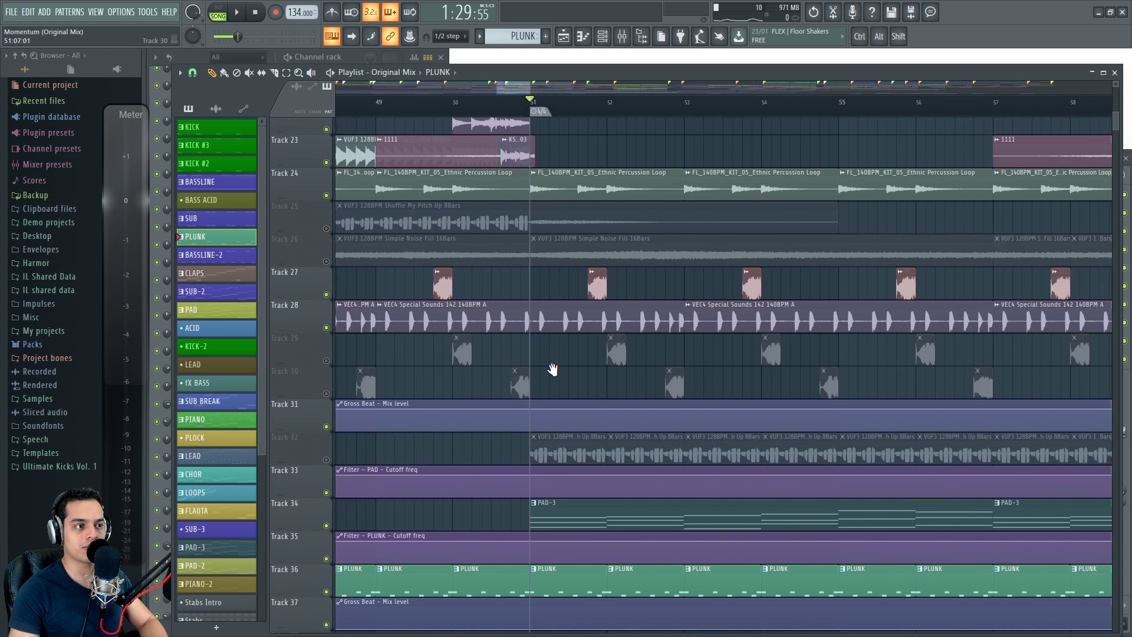
pyautogui.click(326, 457)
pyautogui.press('space')
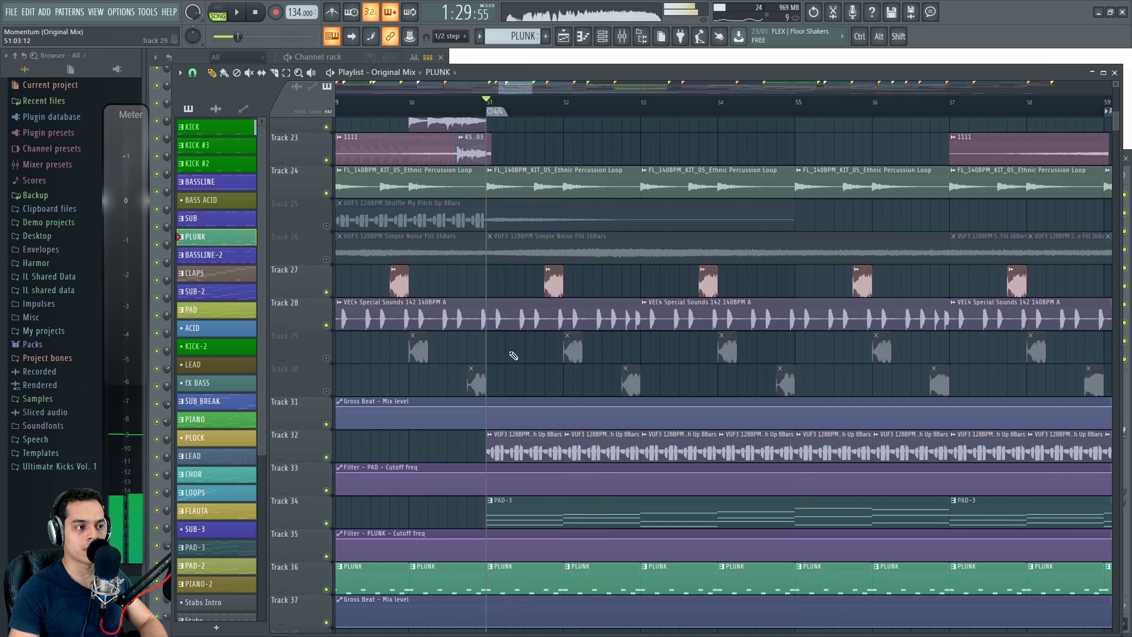
# Solo Track 32 and play its Shuffle My Pitch Up loops from bar 51.
pyautogui.scroll(-1, 321, 416)
pyautogui.keyDown('ctrl'); pyautogui.click(326, 424); pyautogui.keyUp('ctrl')
pyautogui.press('space')
pyautogui.moveTo(336, 268); pyautogui.dragTo(375, 307)
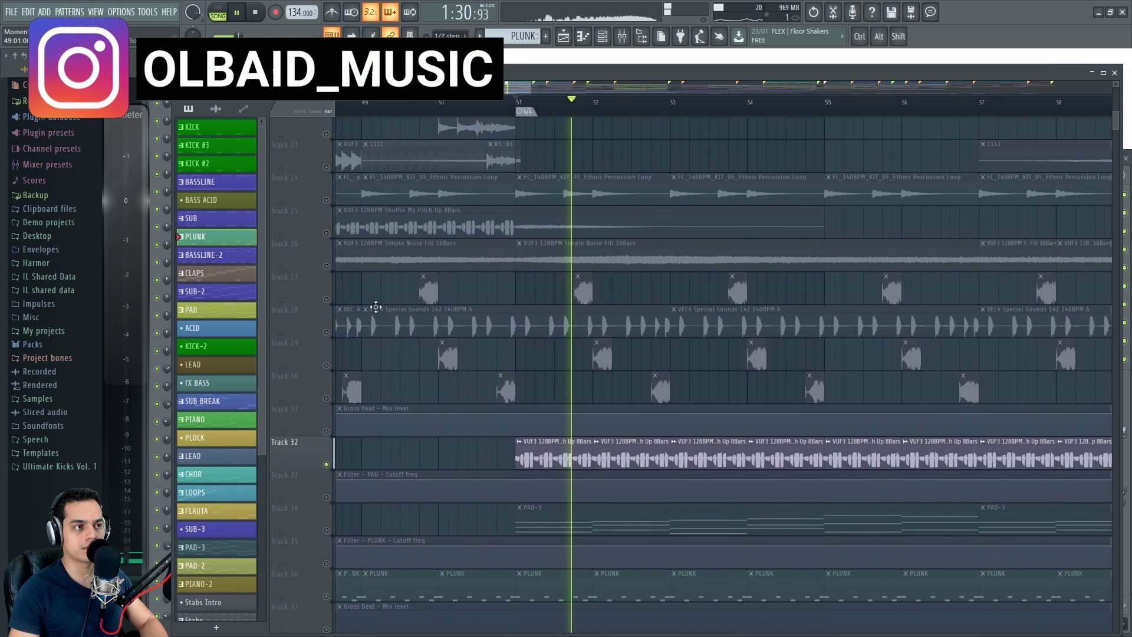
# Solo Track 25 and play its Shuffle My Pitch Up clip from around bar 49, switching the solo to Track 28.
pyautogui.rightClick(326, 233)
pyautogui.click(379, 104)
pyautogui.hscroll(-1, 330, 330)
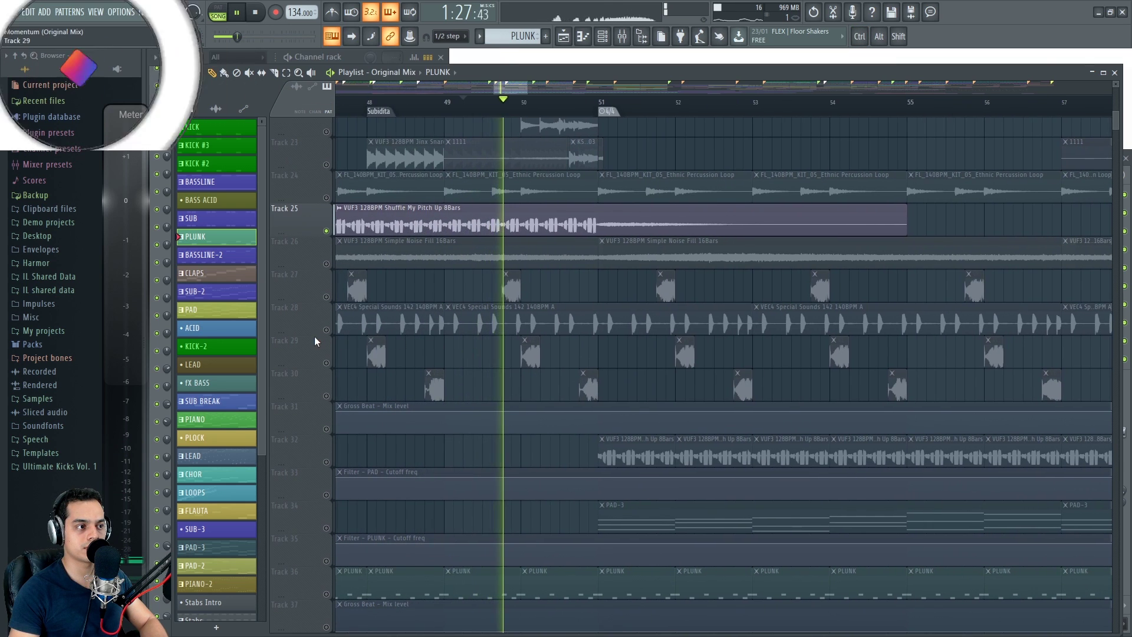
pyautogui.rightClick(327, 328)
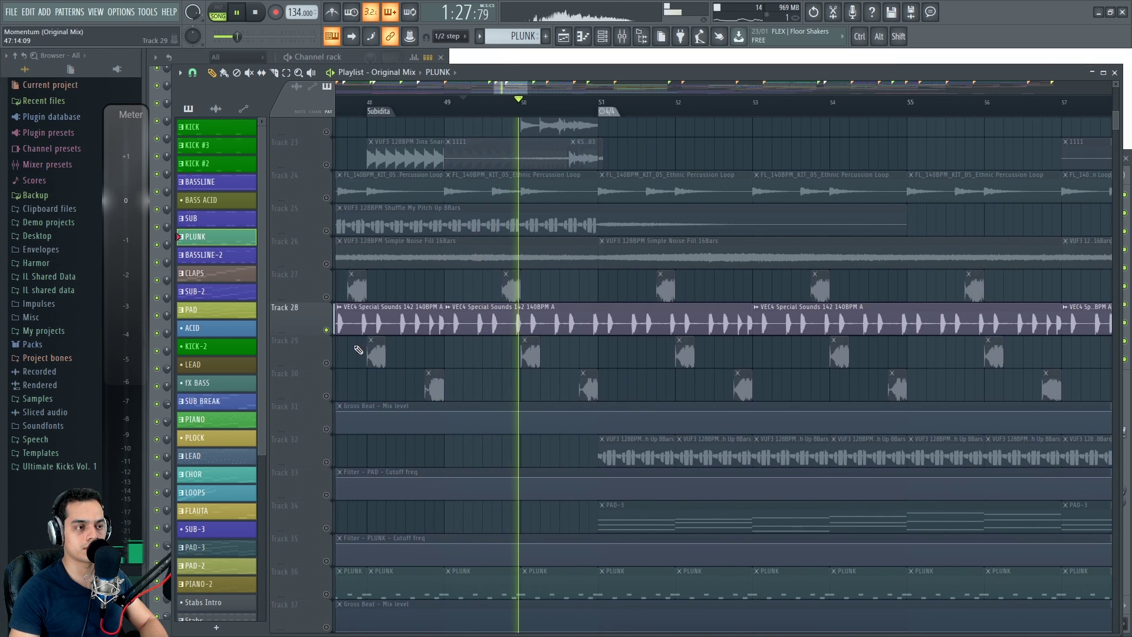
# Stop playback, end the solo with all tracks unmuted, and look over the arrangement around the 4/4 section up to Track 1.
pyautogui.press('space')
pyautogui.keyDown('ctrl'); pyautogui.click(326, 329); pyautogui.keyUp('ctrl')
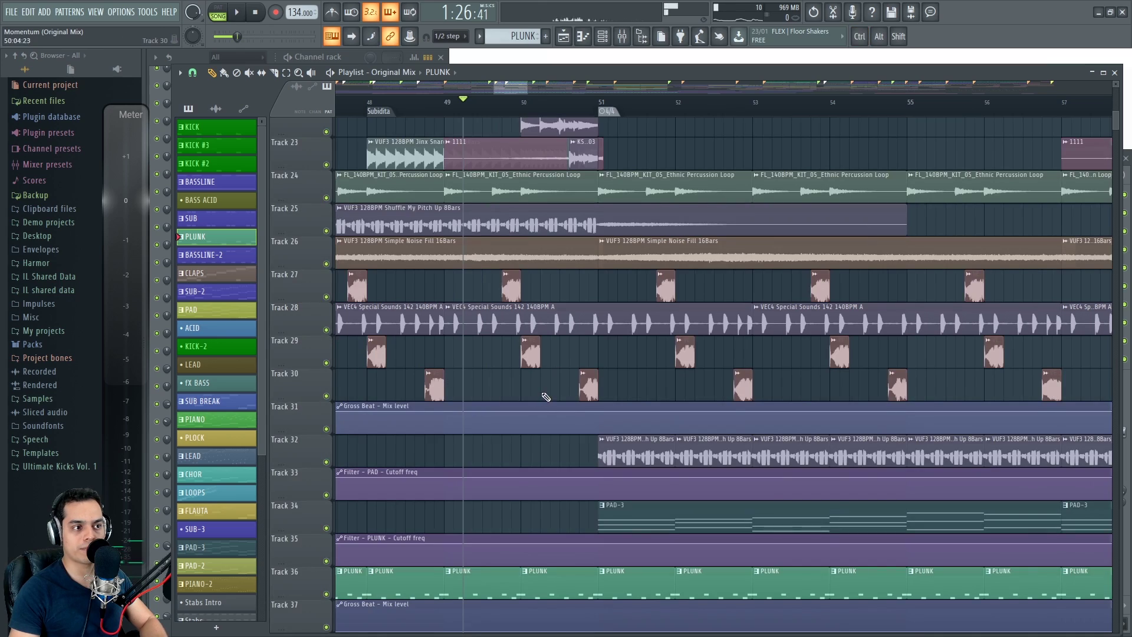
pyautogui.scroll(-7, 538, 360)
pyautogui.keyDown('ctrl'); pyautogui.scroll(-6, 533, 331); pyautogui.keyUp('ctrl')
pyautogui.scroll(-2, 500, 393)
pyautogui.scroll(12, 464, 454)
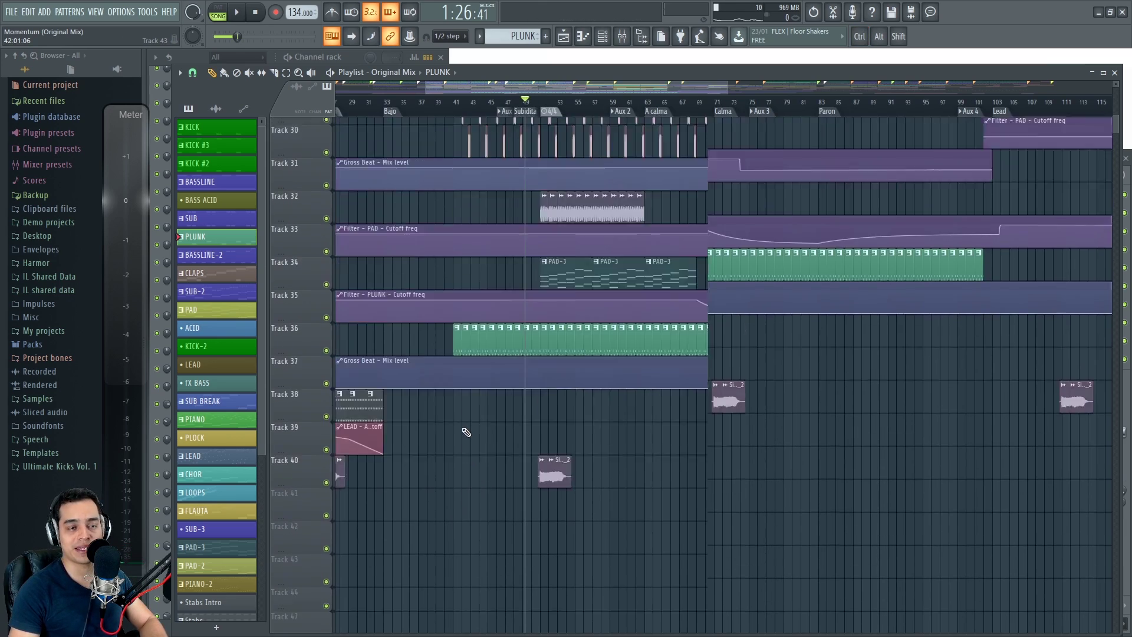
pyautogui.scroll(2, 534, 348)
pyautogui.scroll(1, 639, 140)
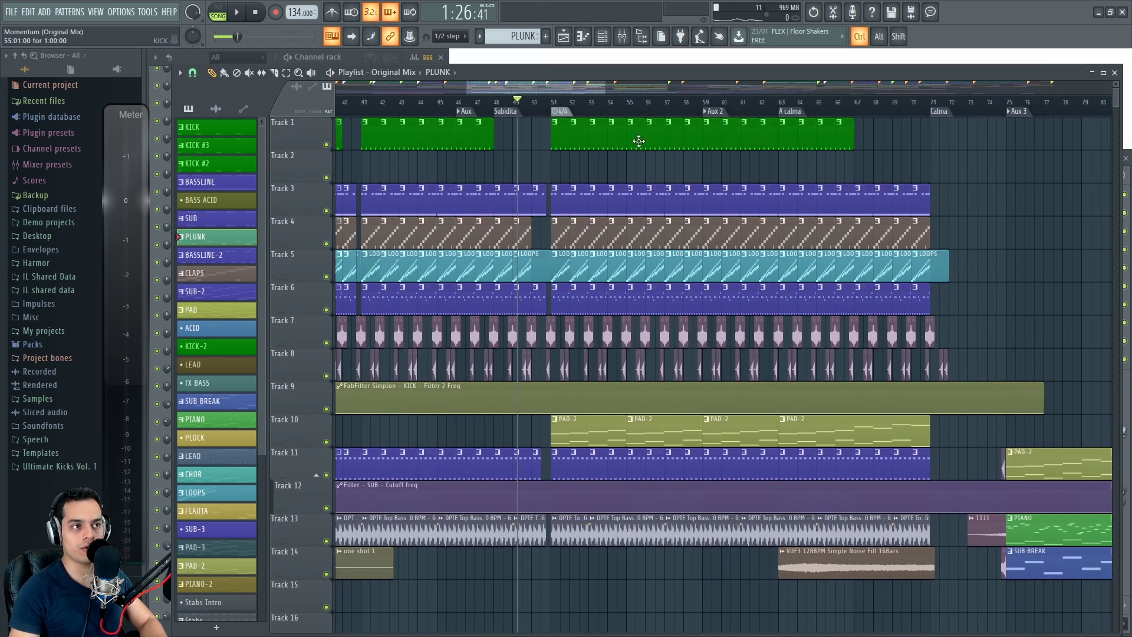
# Look over the 4/4 section's clips from bar 51 across all tracks down to Track 40, including Aux 2.
pyautogui.scroll(3, 595, 187)
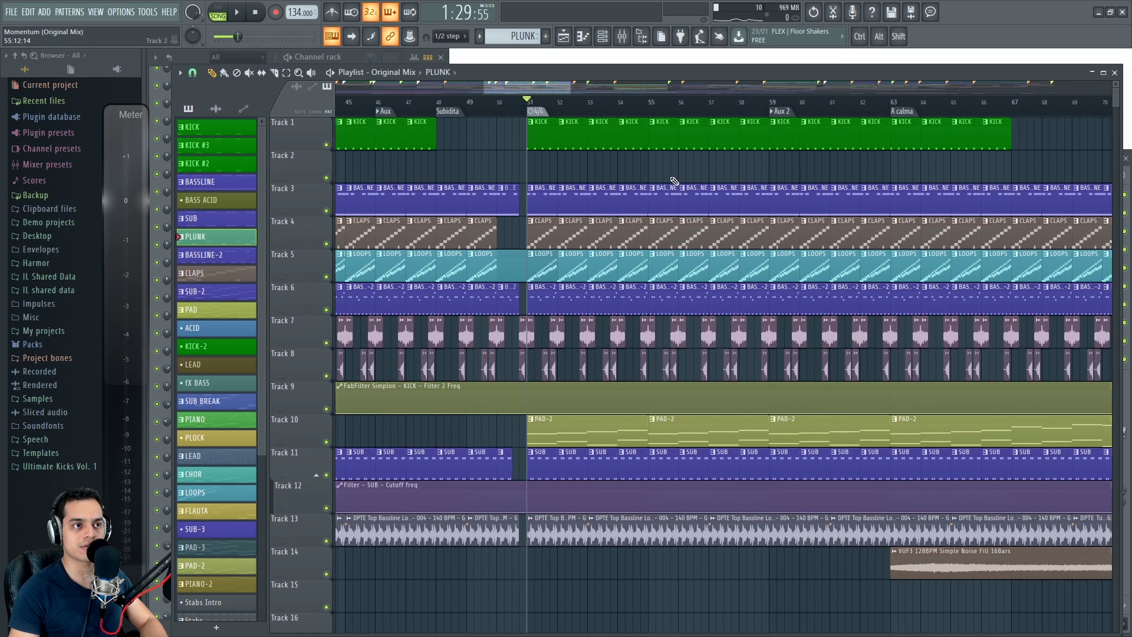
pyautogui.hscroll(1, 648, 178)
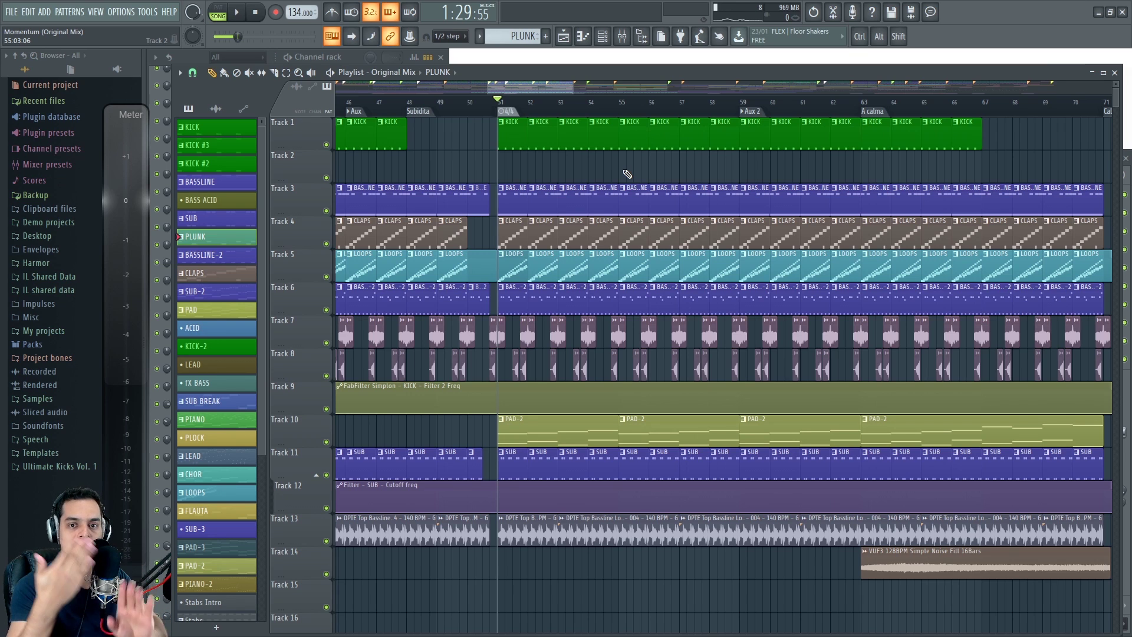
pyautogui.scroll(-6, 627, 192)
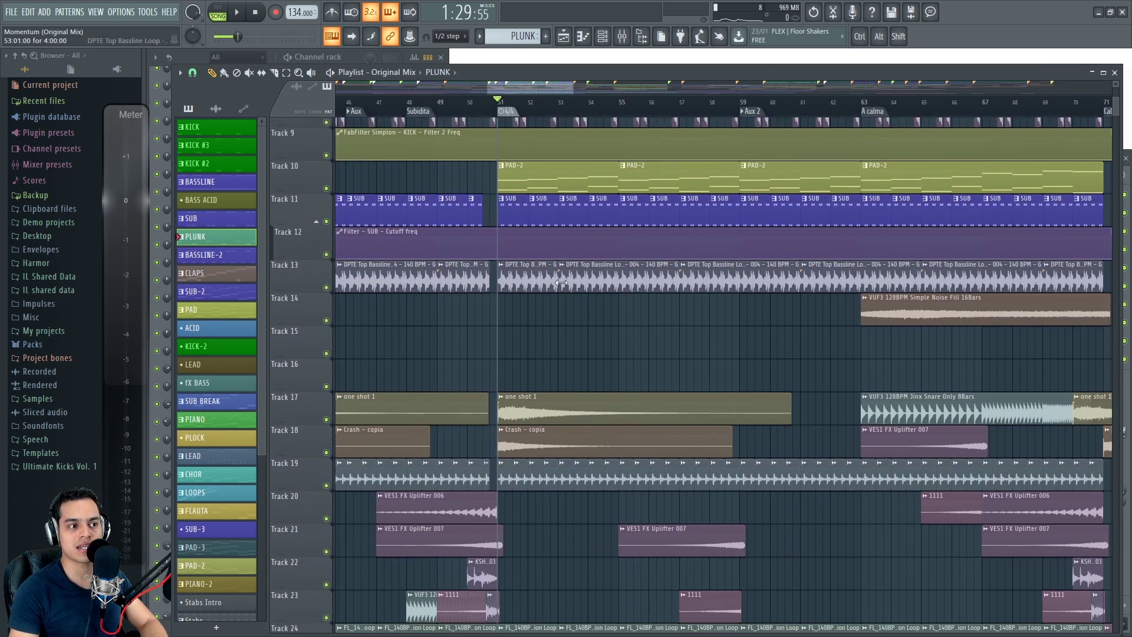
pyautogui.scroll(-3, 617, 346)
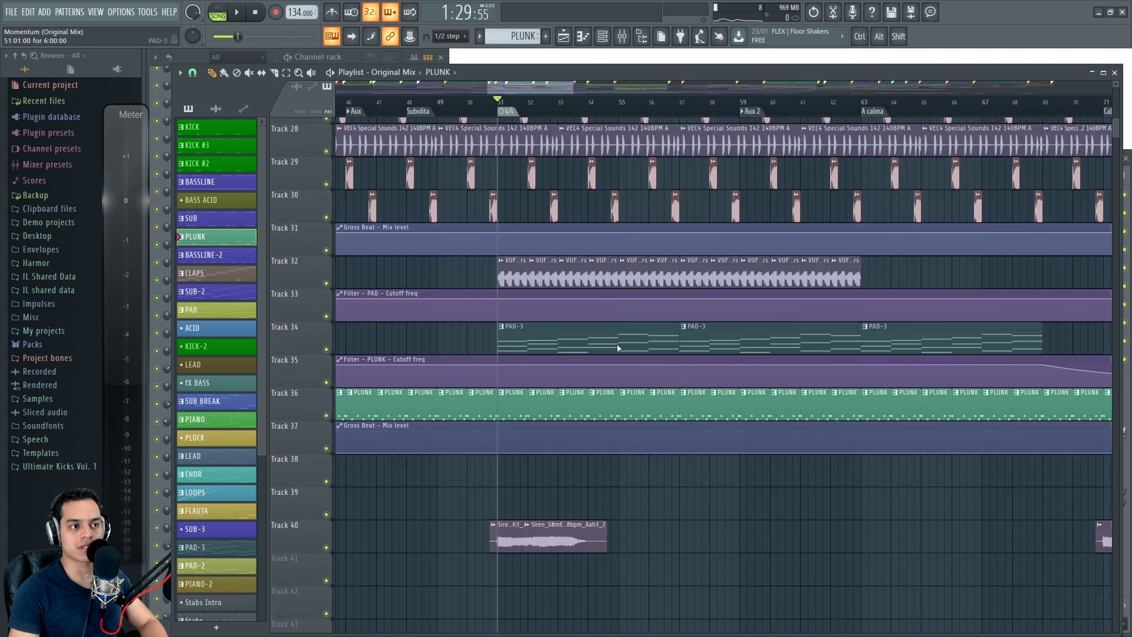
pyautogui.scroll(7, 642, 374)
pyautogui.moveTo(730, 381); pyautogui.dragTo(608, 424)
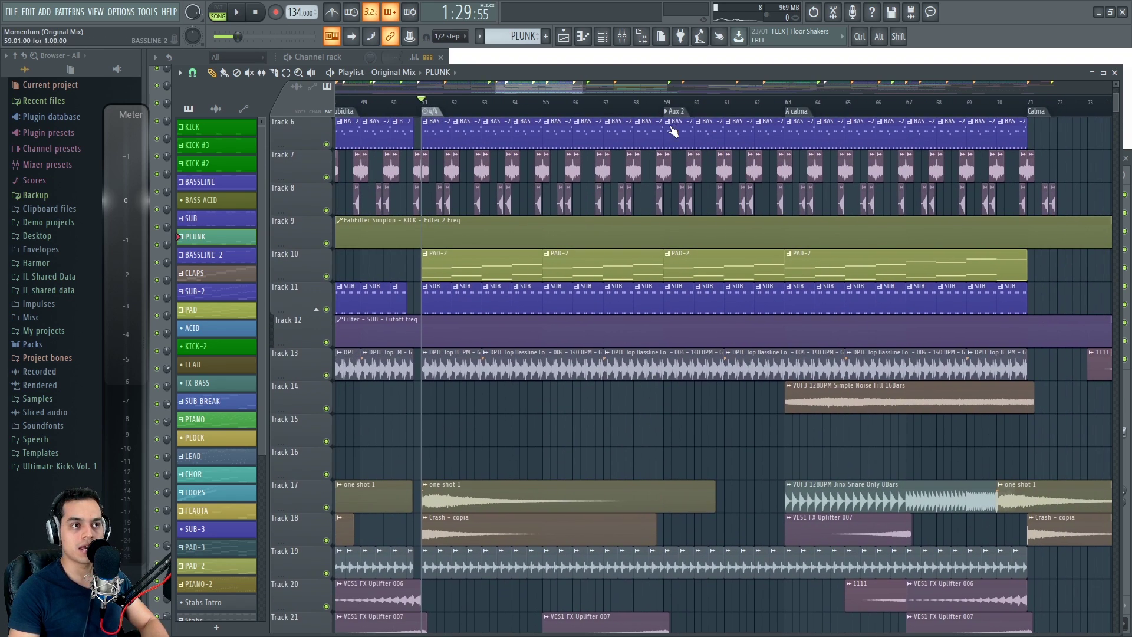
# Play the A calma section from bar 63, jump ahead to around bar 70 for the transition into Calma, and stop playback.
pyautogui.click(787, 106)
pyautogui.moveTo(988, 445); pyautogui.dragTo(733, 498)
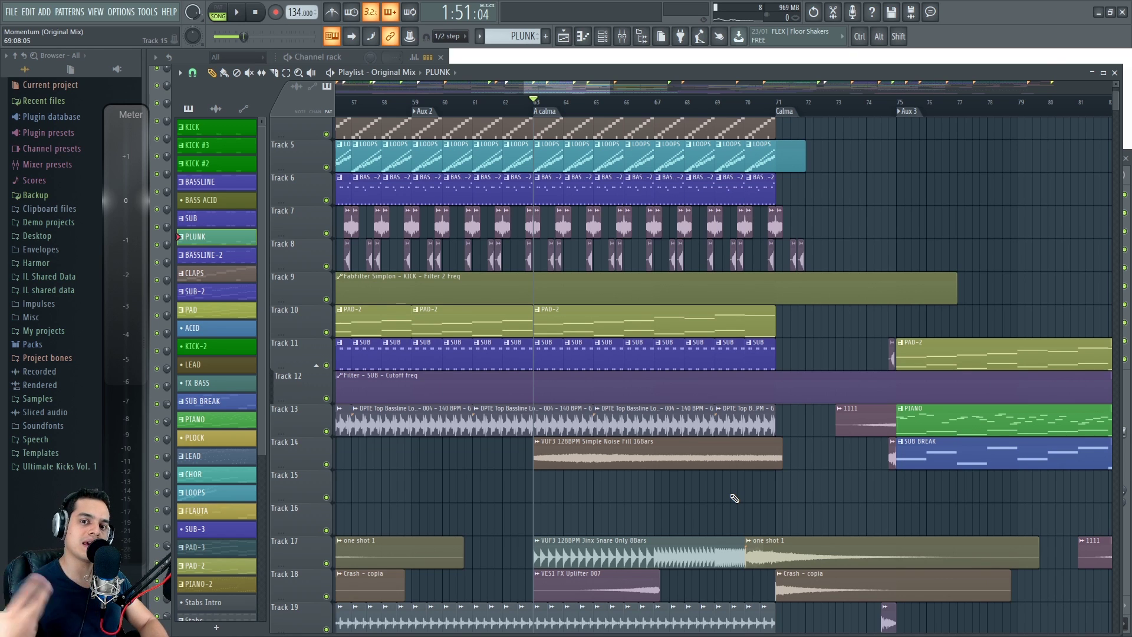
pyautogui.press('space')
pyautogui.click(765, 108)
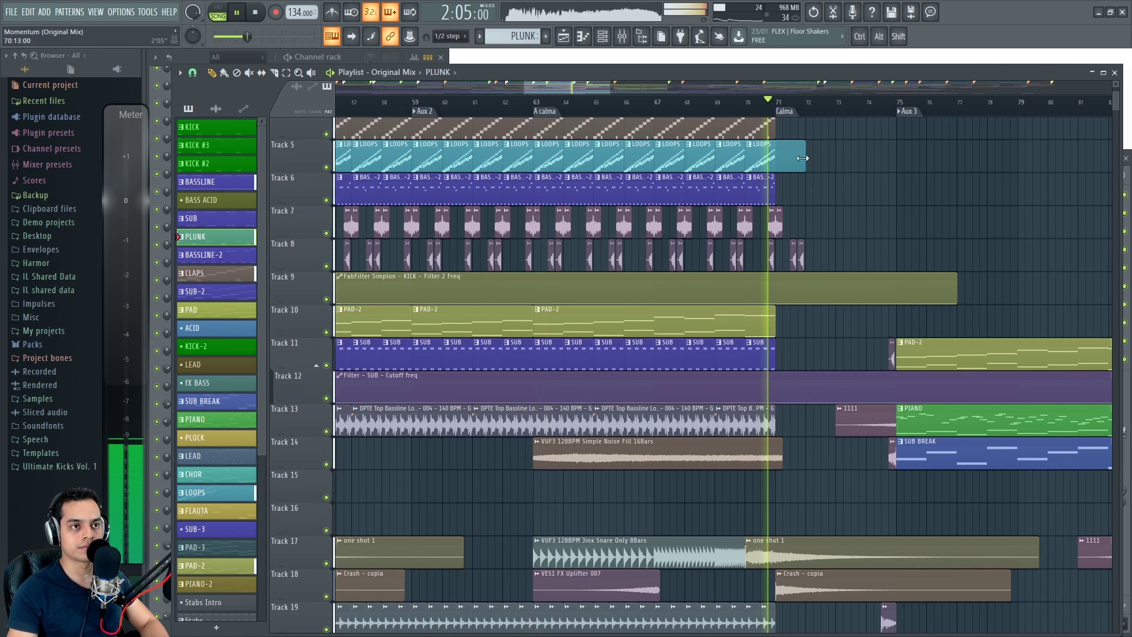
pyautogui.moveTo(853, 181); pyautogui.dragTo(784, 189)
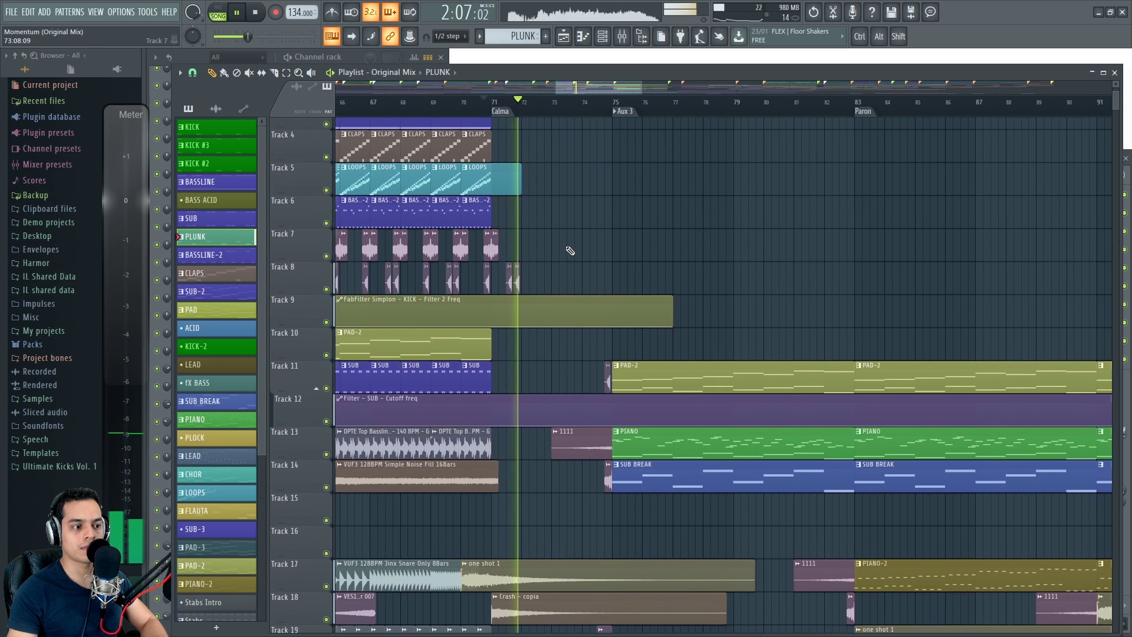
pyautogui.scroll(-4, 561, 242)
pyautogui.scroll(-3, 536, 253)
pyautogui.press('space')
# Select the Siren vocal clip on Track 40 near Calma and solo its Vocal Chop channel in the mixer.
pyautogui.keyDown('ctrl'); pyautogui.scroll(2, 513, 288); pyautogui.keyUp('ctrl')
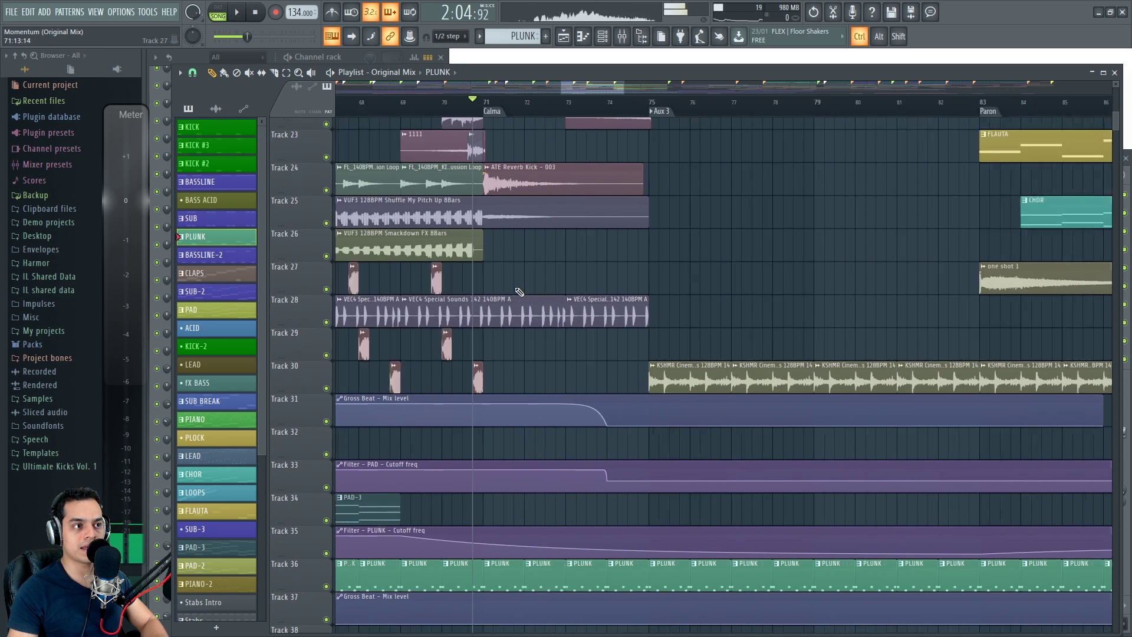
pyautogui.scroll(-4, 493, 268)
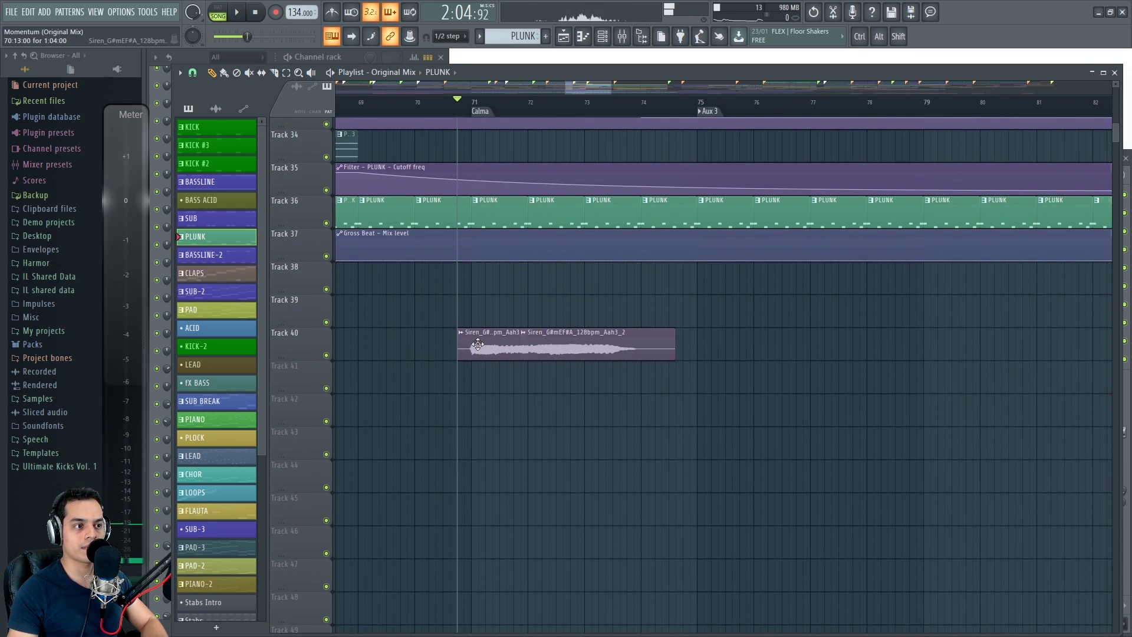
pyautogui.click(478, 344)
pyautogui.keyDown('ctrl'); pyautogui.scroll(2, 477, 376); pyautogui.keyUp('ctrl')
pyautogui.press('F9')
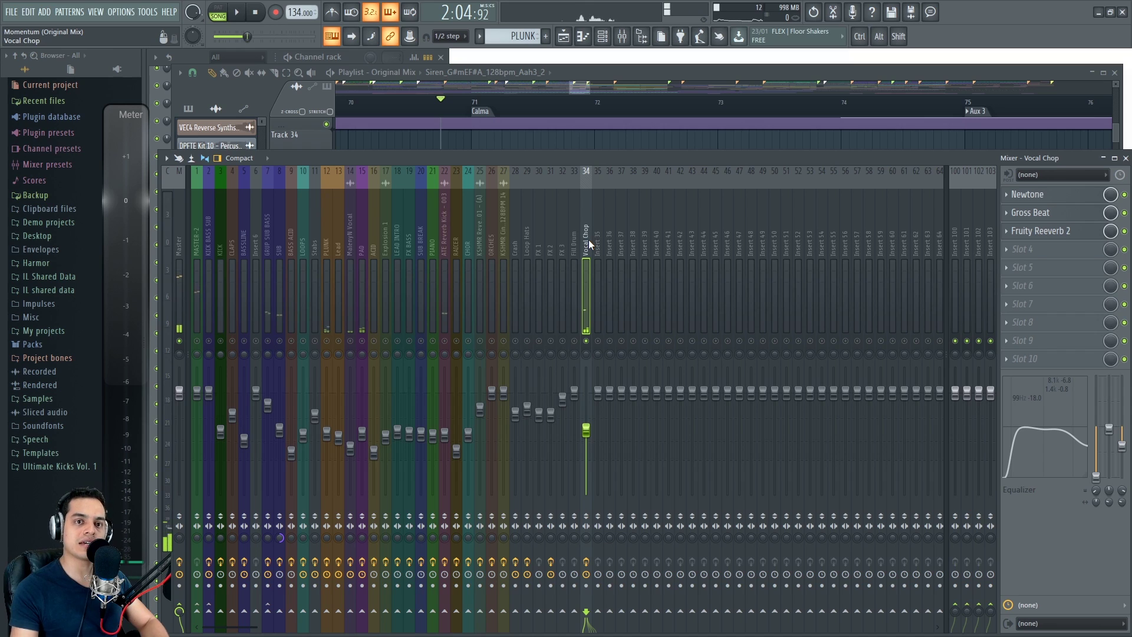
# Audition the soloed Vocal Chop with Gross Beat bypassed, and again with Gross Beat enabled and its 1/4 Bt Gate settings open.
pyautogui.click(1124, 212)
pyautogui.press('space')
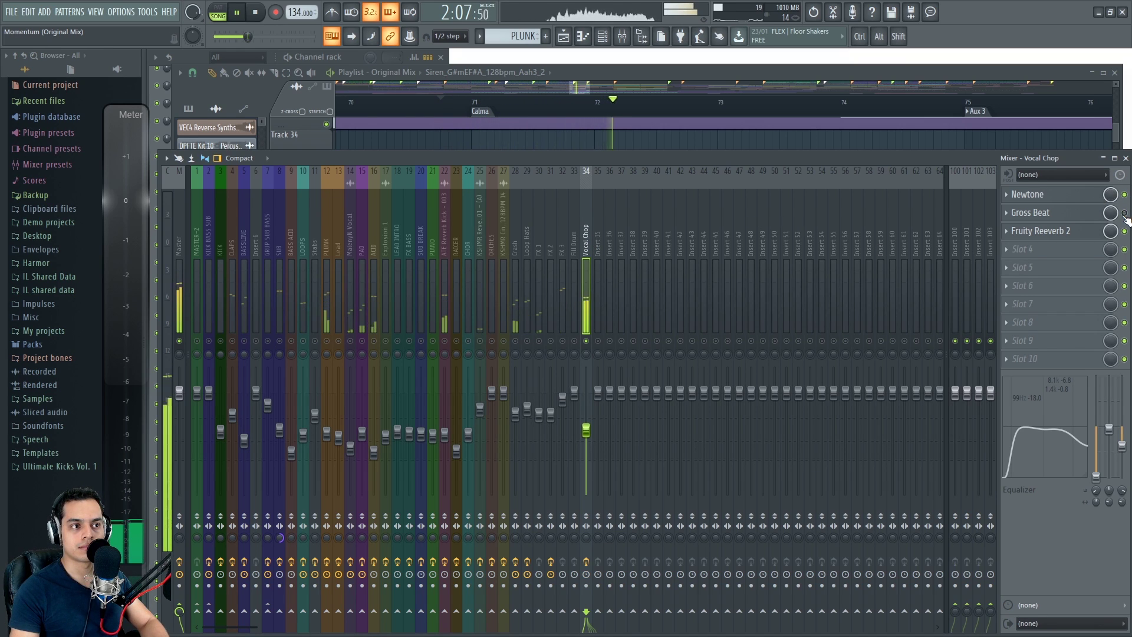
pyautogui.press('space')
pyautogui.click(1085, 214)
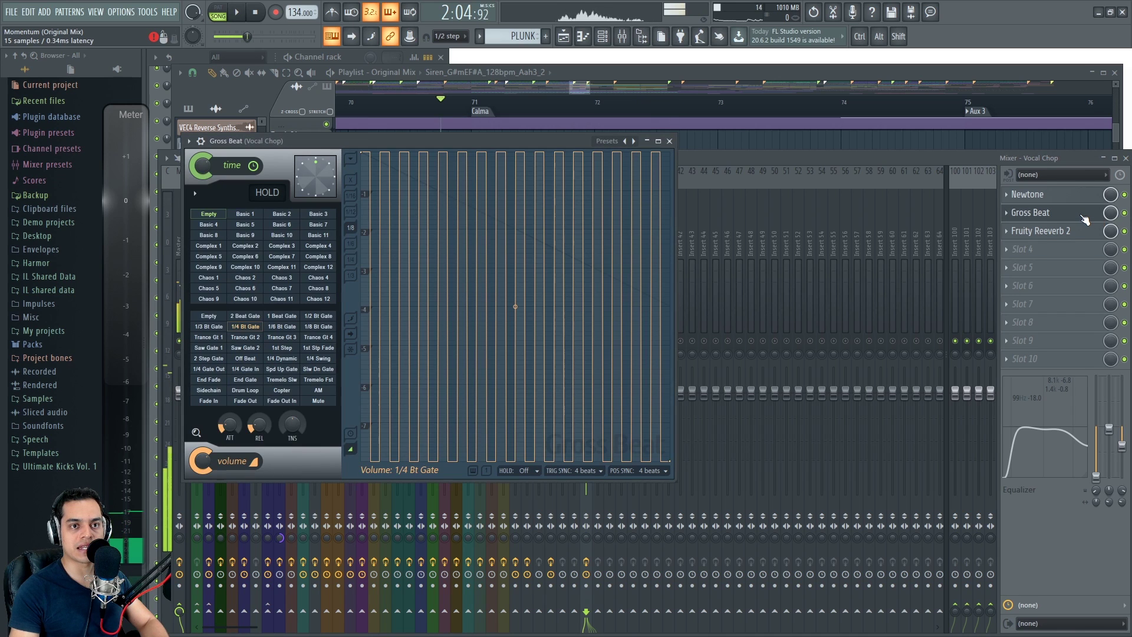
pyautogui.press('space')
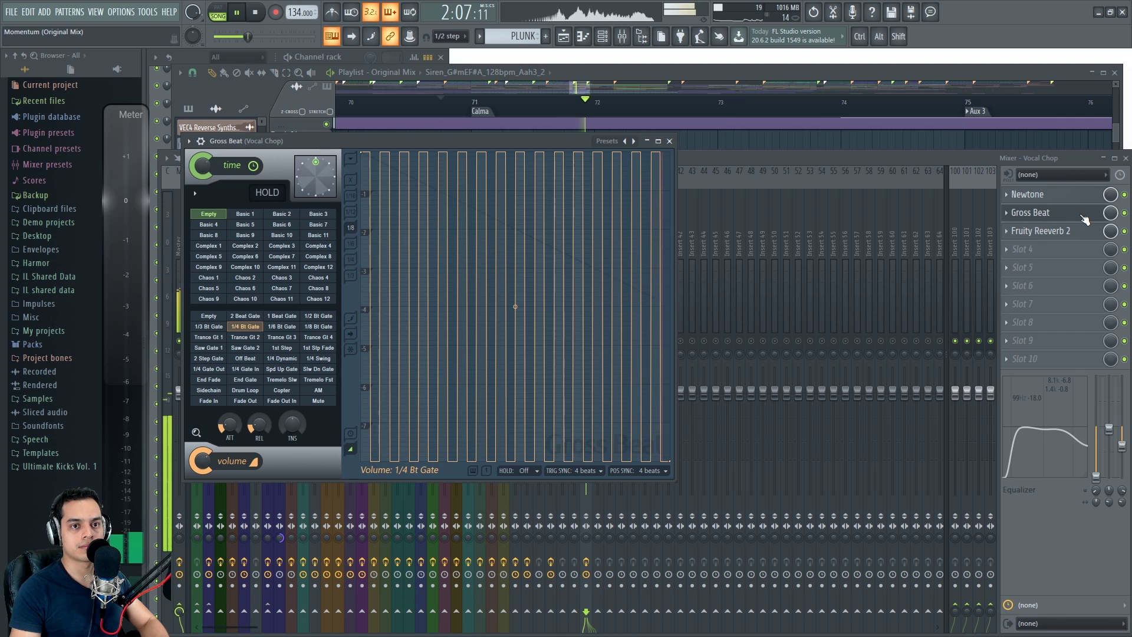
pyautogui.press('space')
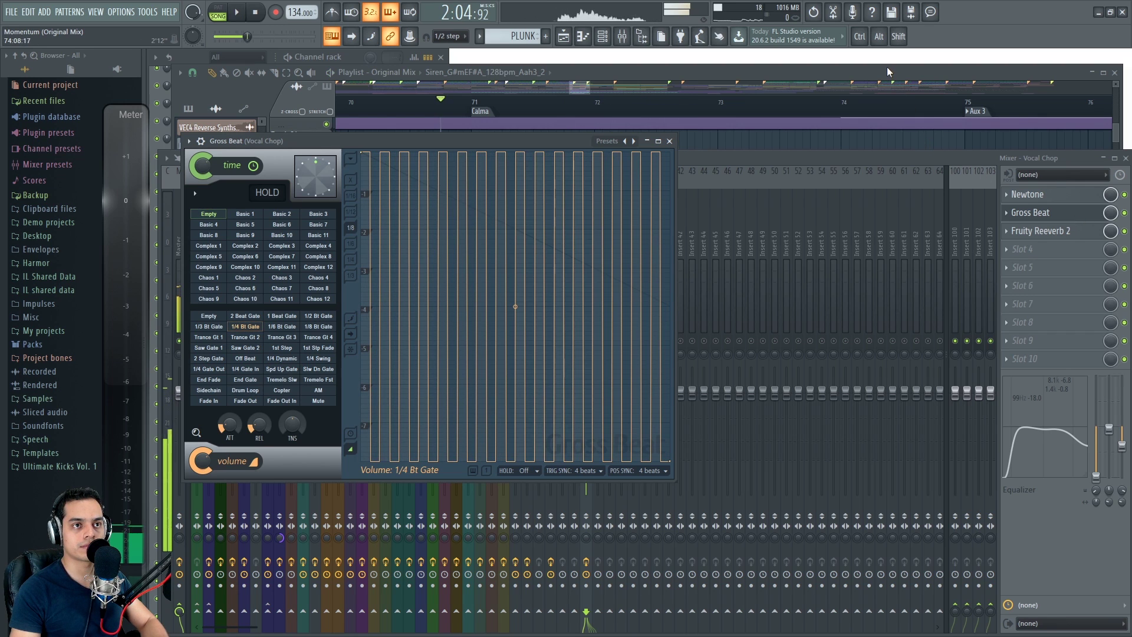
# Return to the playlist and play the arrangement from just before Aux 3 at bar 75.
pyautogui.click(887, 67)
pyautogui.scroll(11, 497, 471)
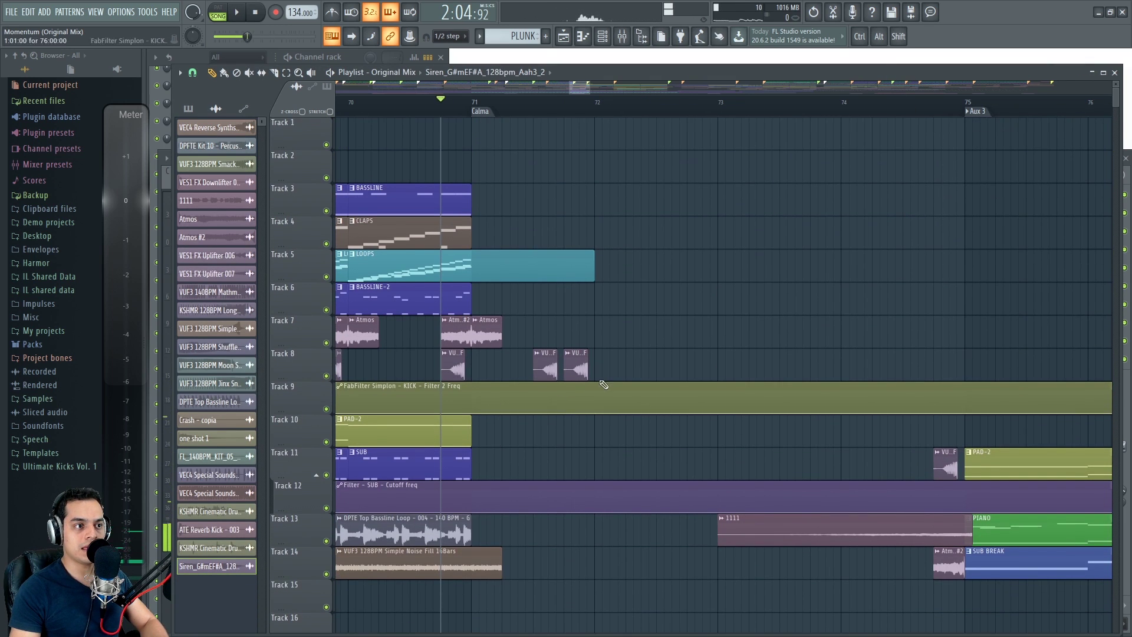
pyautogui.keyDown('ctrl'); pyautogui.scroll(-2, 663, 334); pyautogui.keyUp('ctrl')
pyautogui.moveTo(770, 271); pyautogui.dragTo(519, 294)
pyautogui.click(655, 103)
pyautogui.press('space')
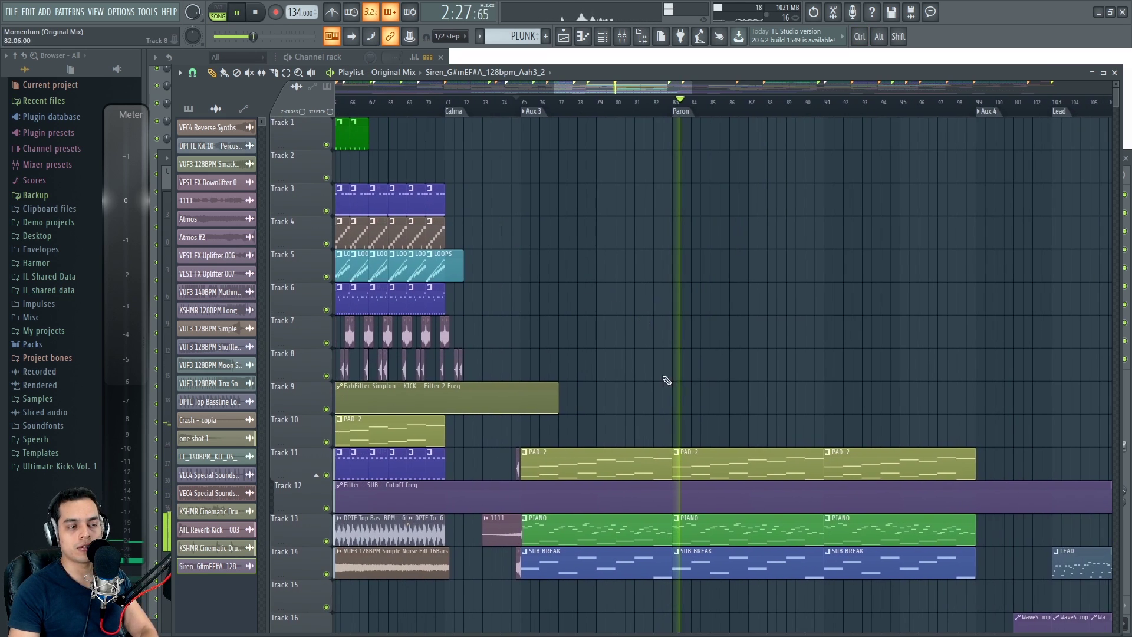
# Stop playback, end the Vocal Chop solo in the mixer so every channel is audible, and return to the playlist.
pyautogui.press('F9')
pyautogui.press('space')
pyautogui.keyDown('ctrl'); pyautogui.click(586, 341); pyautogui.keyUp('ctrl')
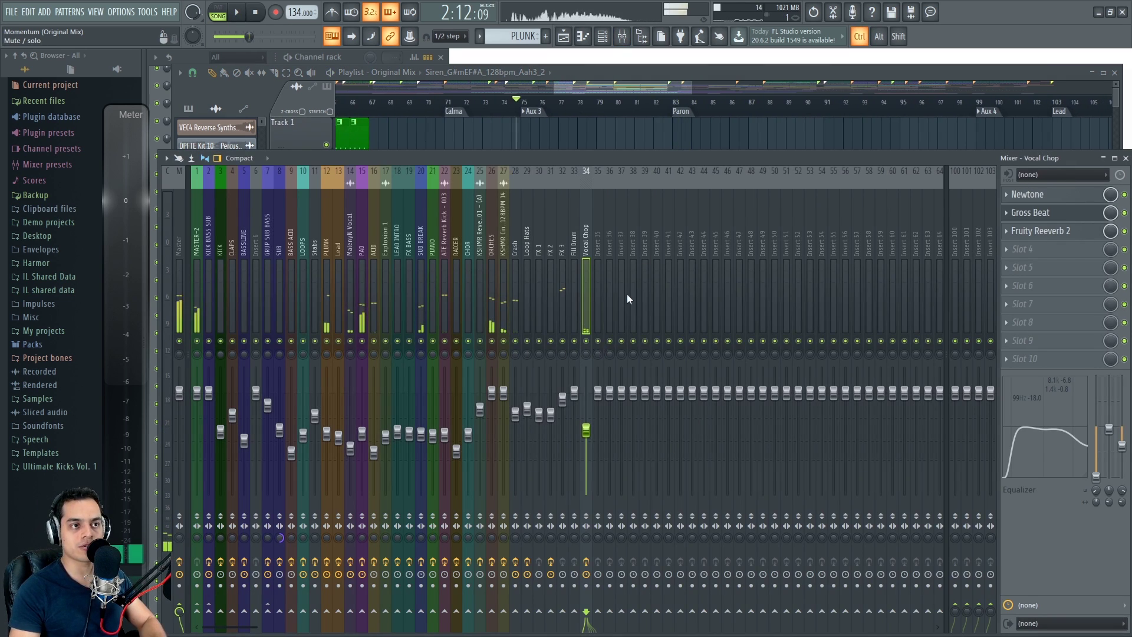
pyautogui.press('F5')
# Play the Paron section from bar 83 while following its pad, piano and sub break clips, and stop playback.
pyautogui.keyDown('ctrl'); pyautogui.scroll(2, 722, 124); pyautogui.keyUp('ctrl')
pyautogui.click(656, 106)
pyautogui.scroll(-3, 783, 316)
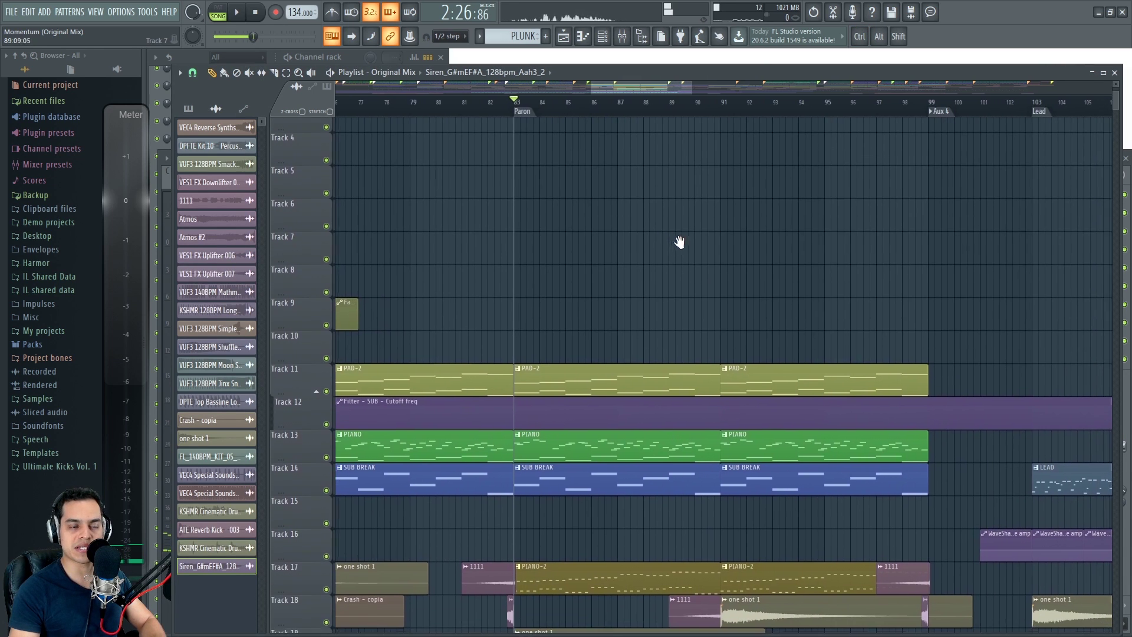
pyautogui.press('space')
pyautogui.scroll(-2, 740, 265)
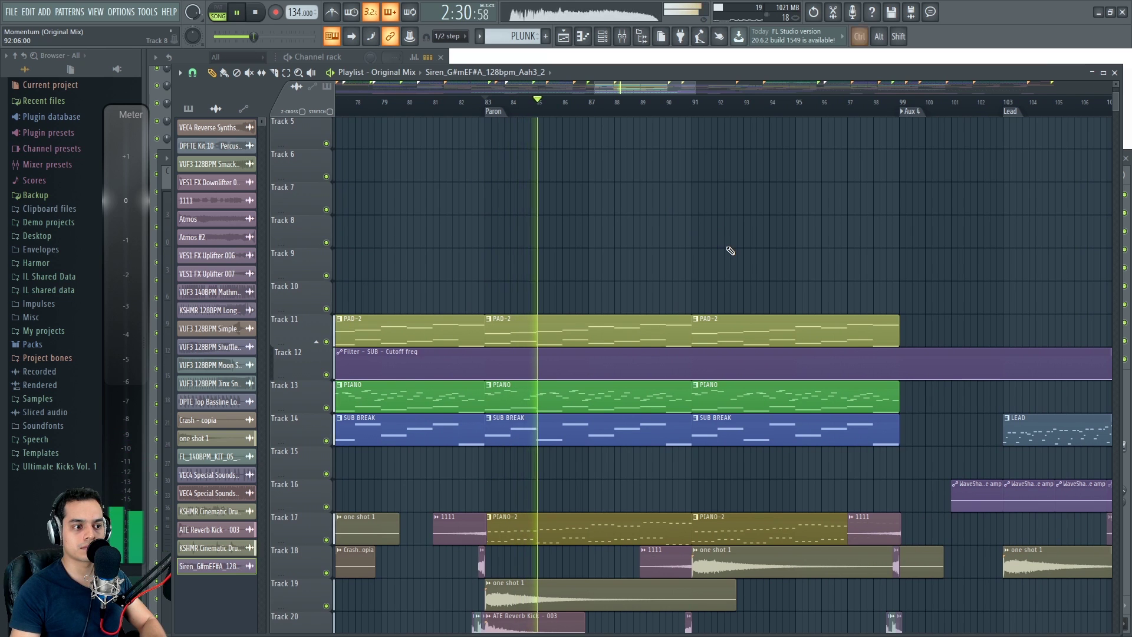
pyautogui.scroll(-6, 725, 251)
pyautogui.press('space')
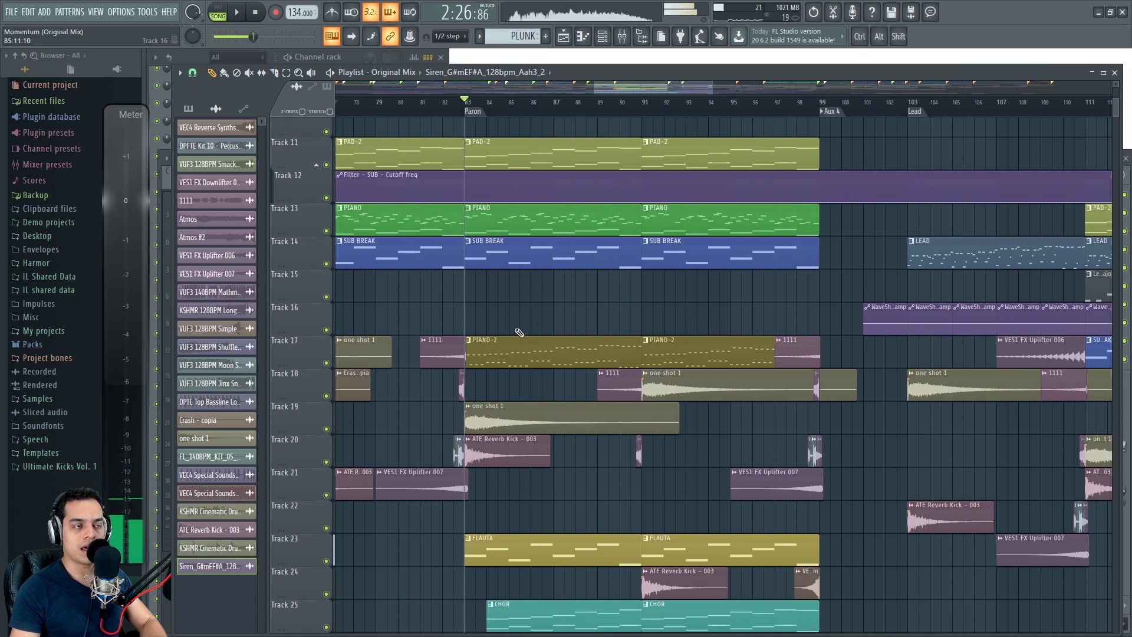
# Review the Paron layers on Tracks 11 to 25 and replay the section from bar 83.
pyautogui.scroll(9, 515, 333)
pyautogui.scroll(-4, 515, 328)
pyautogui.scroll(-5, 515, 329)
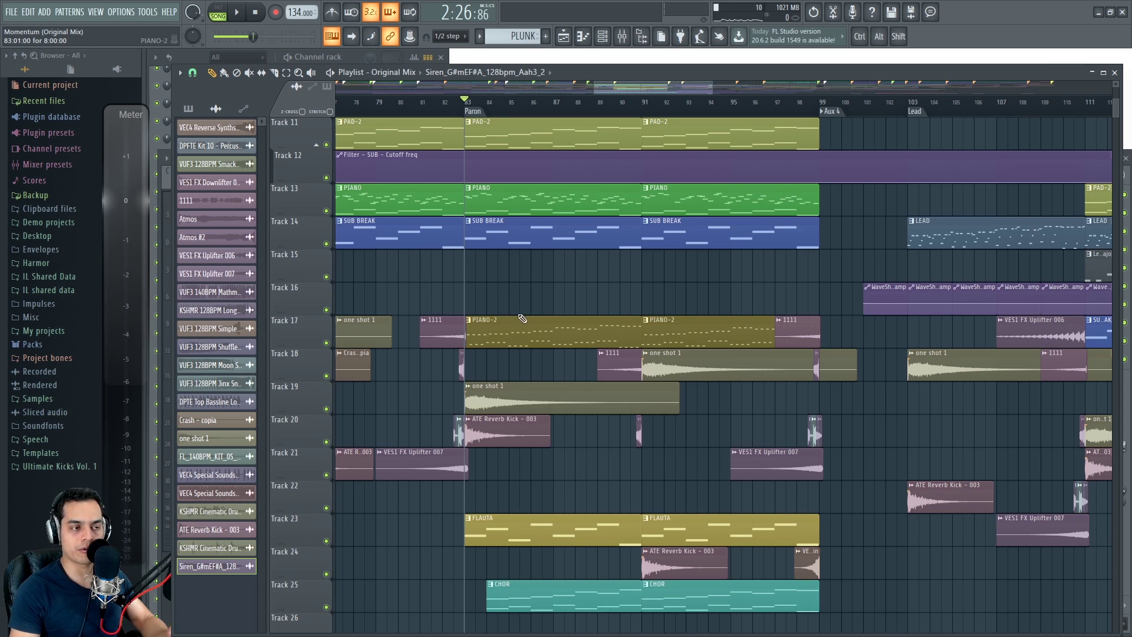
pyautogui.moveTo(574, 294); pyautogui.dragTo(531, 295)
pyautogui.press('space')
pyautogui.scroll(-1, 613, 277)
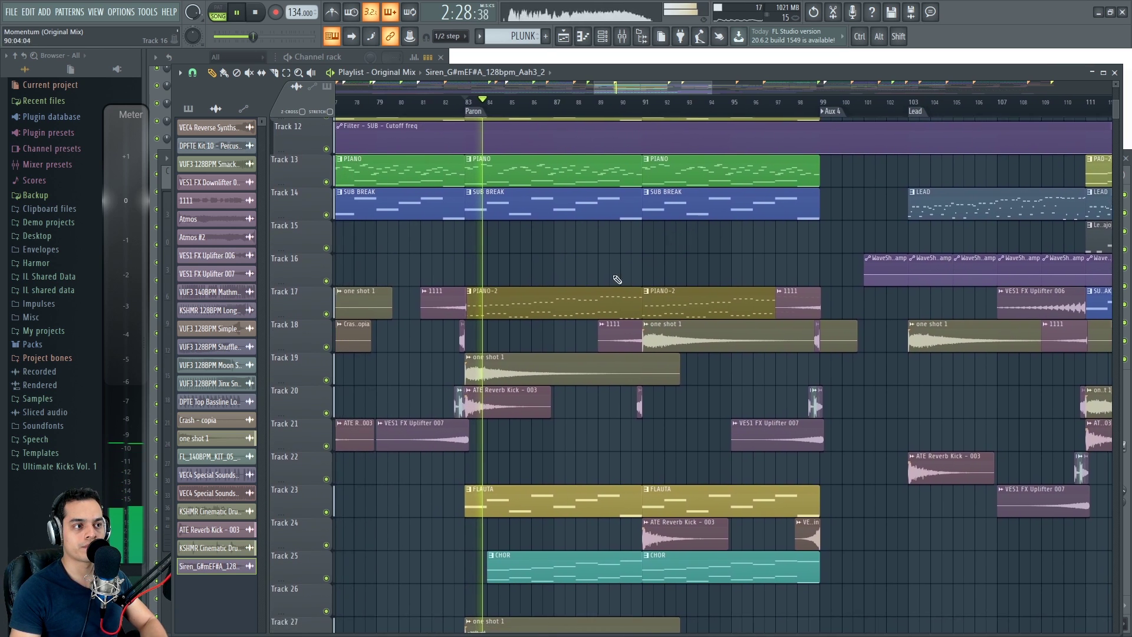
# Pick out the PIANO-2 clip on Track 17 and the CHOR clip on Track 25 during playback, and stop playback.
pyautogui.scroll(2, 534, 283)
pyautogui.click(520, 310)
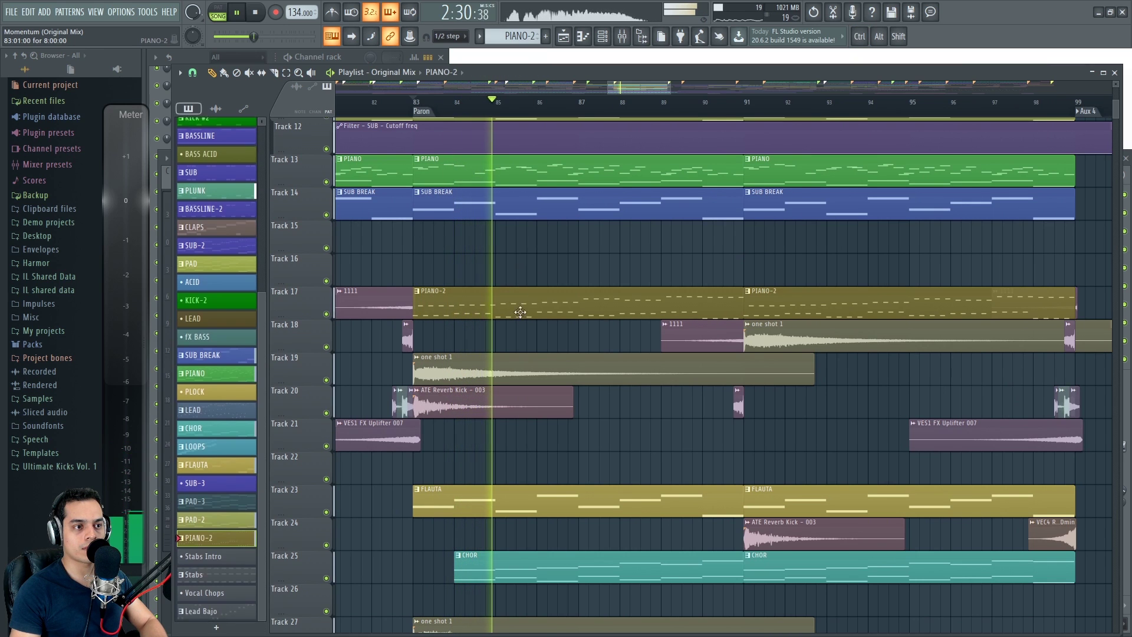
pyautogui.scroll(-3, 531, 354)
pyautogui.click(560, 466)
pyautogui.scroll(-2, 585, 438)
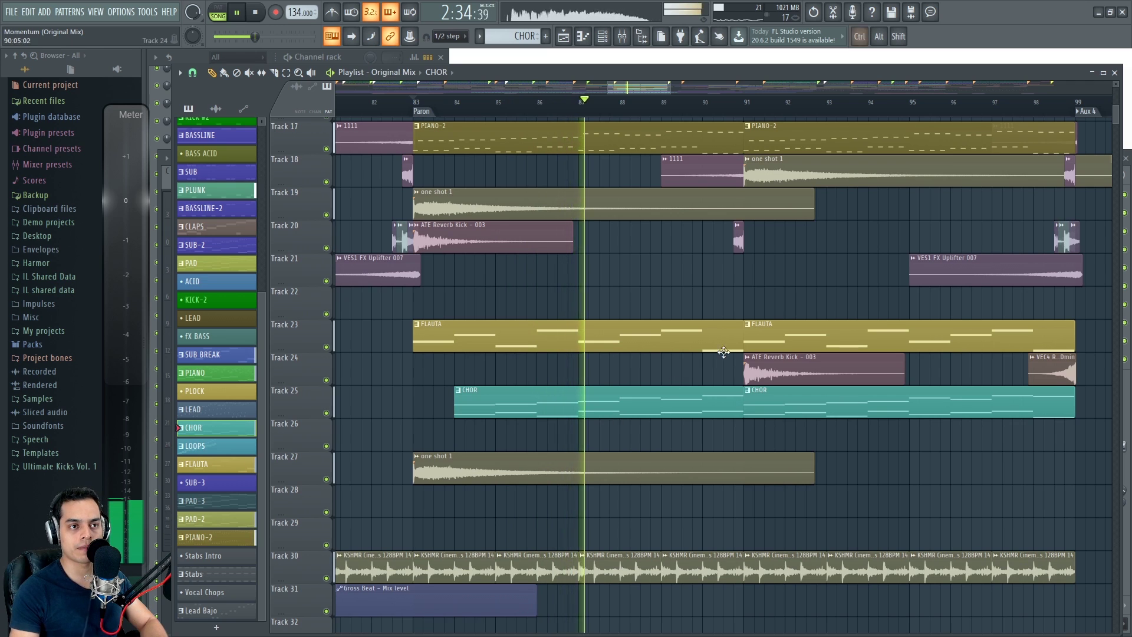
pyautogui.scroll(-2, 731, 348)
pyautogui.moveTo(864, 250); pyautogui.dragTo(741, 303)
pyautogui.press('space')
# Play from around bar 97 through Aux 4 into the Lead section at bar 103, and stop playback.
pyautogui.click(769, 102)
pyautogui.moveTo(829, 265); pyautogui.dragTo(636, 354)
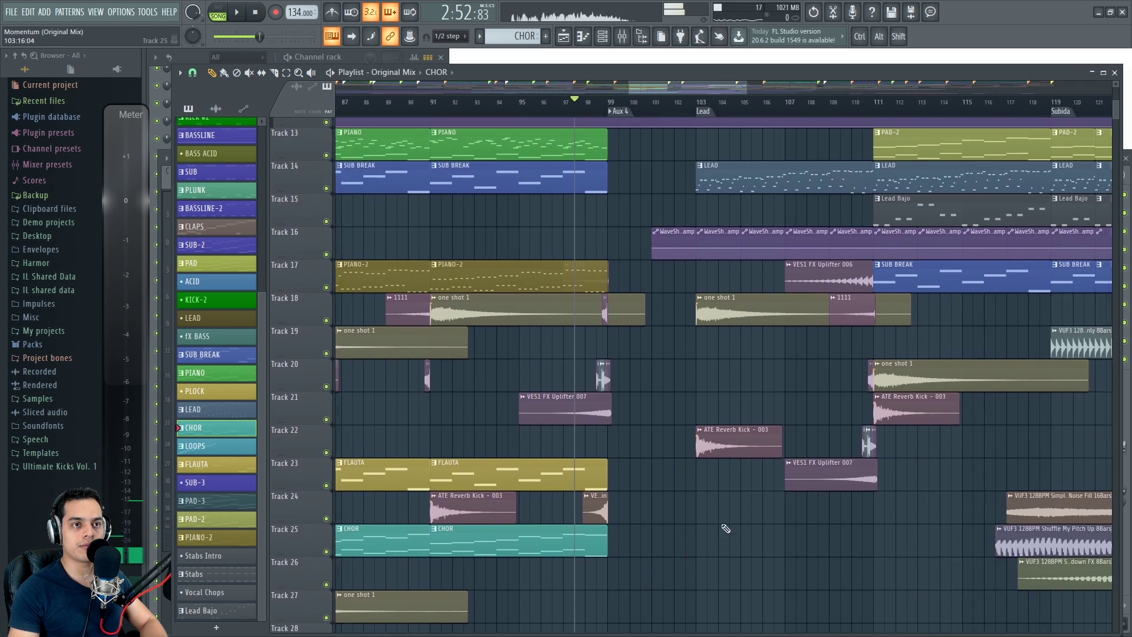
pyautogui.scroll(2, 693, 387)
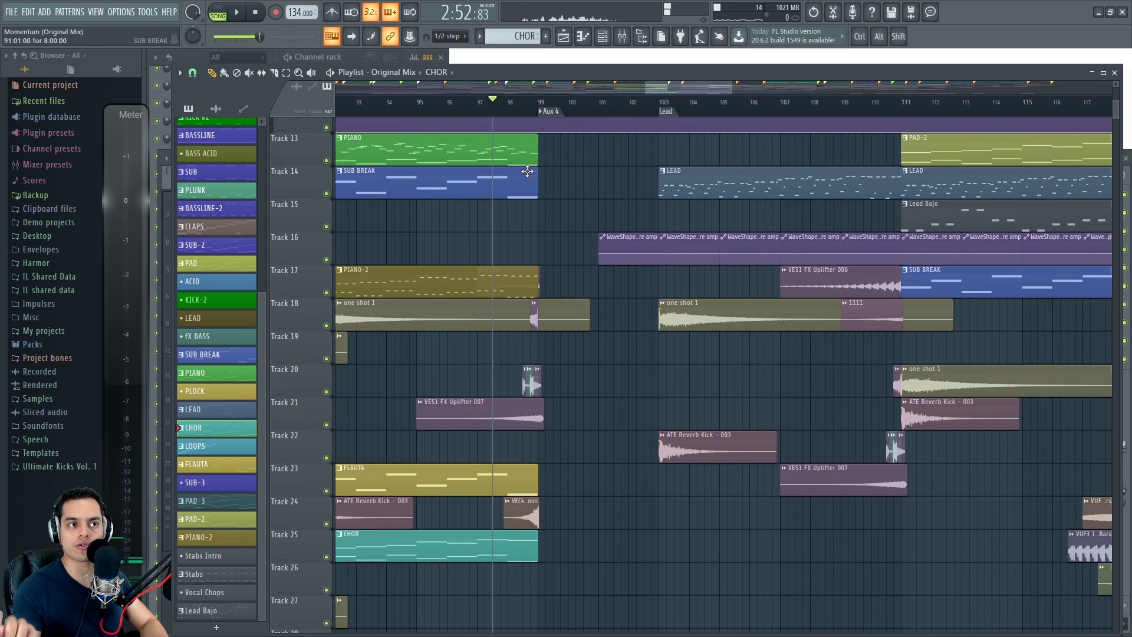
pyautogui.press('space')
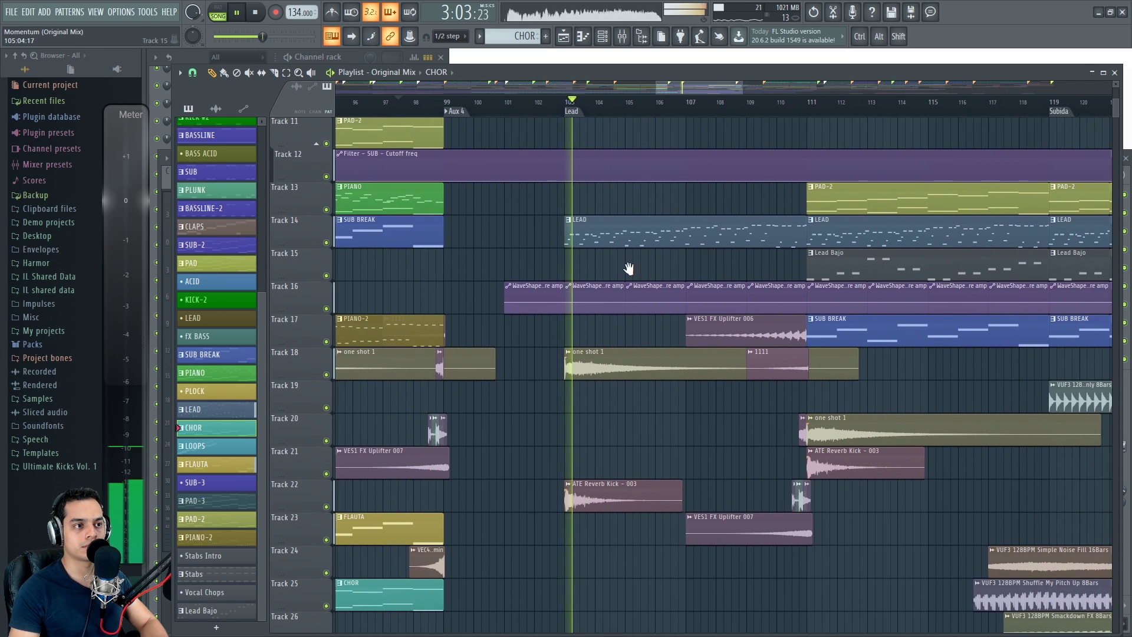
pyautogui.scroll(3, 537, 380)
pyautogui.scroll(2, 530, 378)
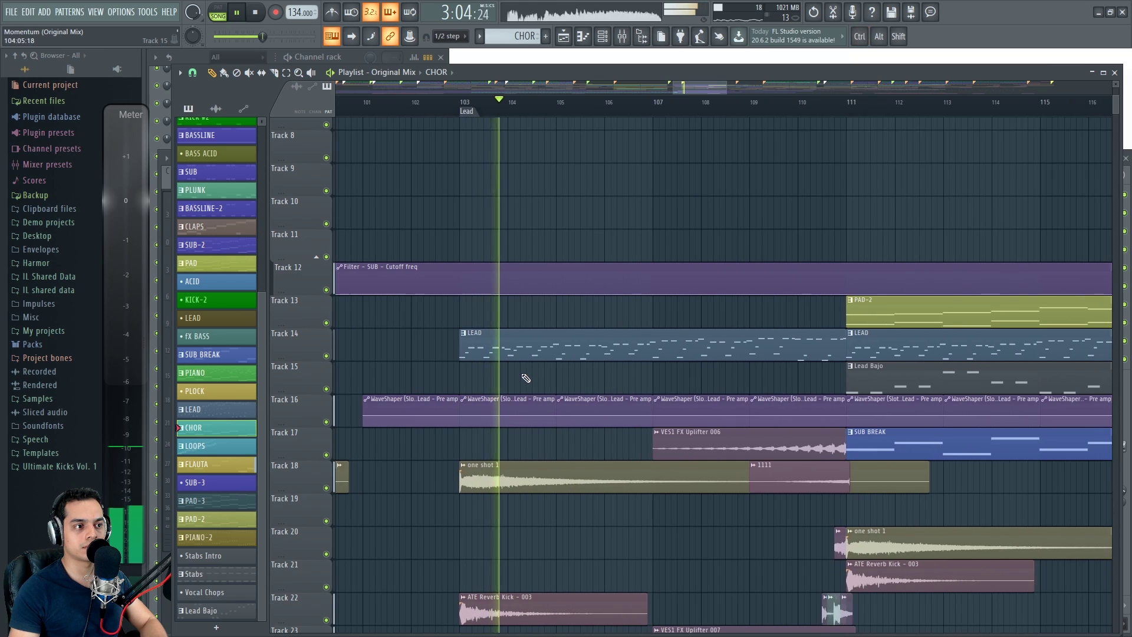
pyautogui.press('space')
# Select the LEAD clip on Track 14 and inspect its layered lead synth channels in the channel rack.
pyautogui.click(584, 353)
pyautogui.moveTo(692, 208); pyautogui.dragTo(634, 239)
pyautogui.click(205, 57)
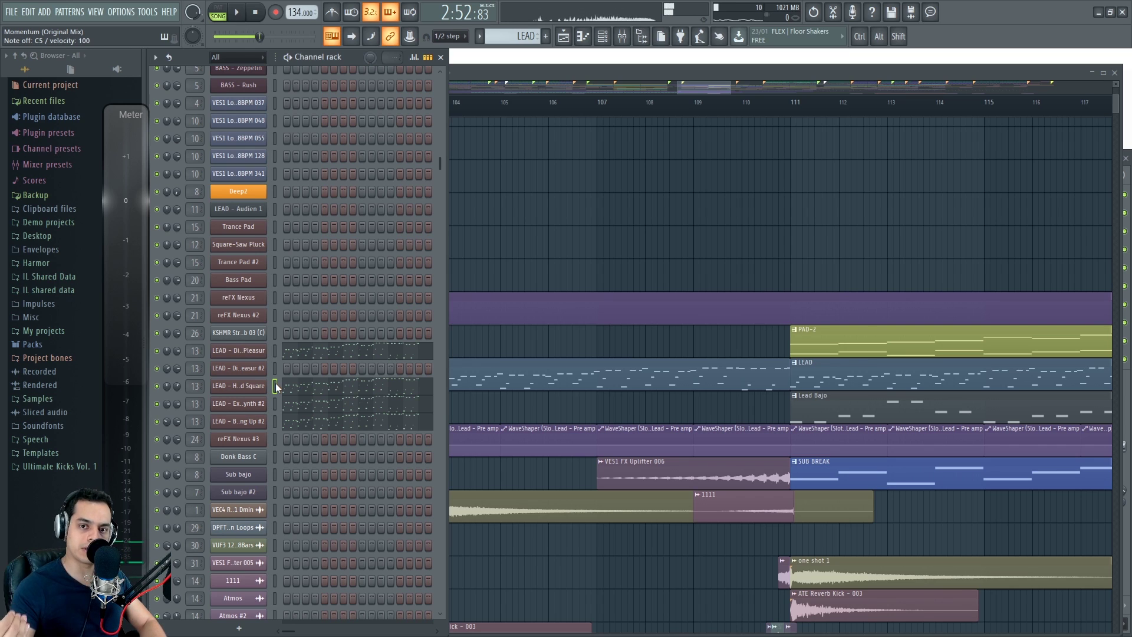
pyautogui.click(275, 403)
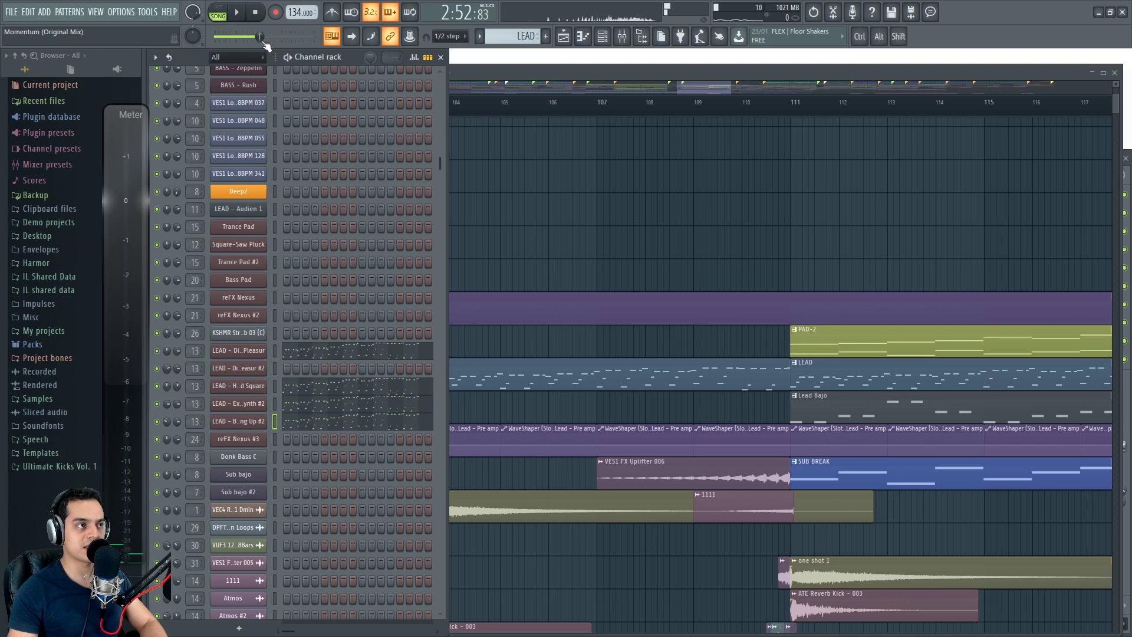
# Play the LEAD pattern on its own, audition its synth layers by muting individual lead channels, and stop playback.
pyautogui.click(220, 13)
pyautogui.press('space')
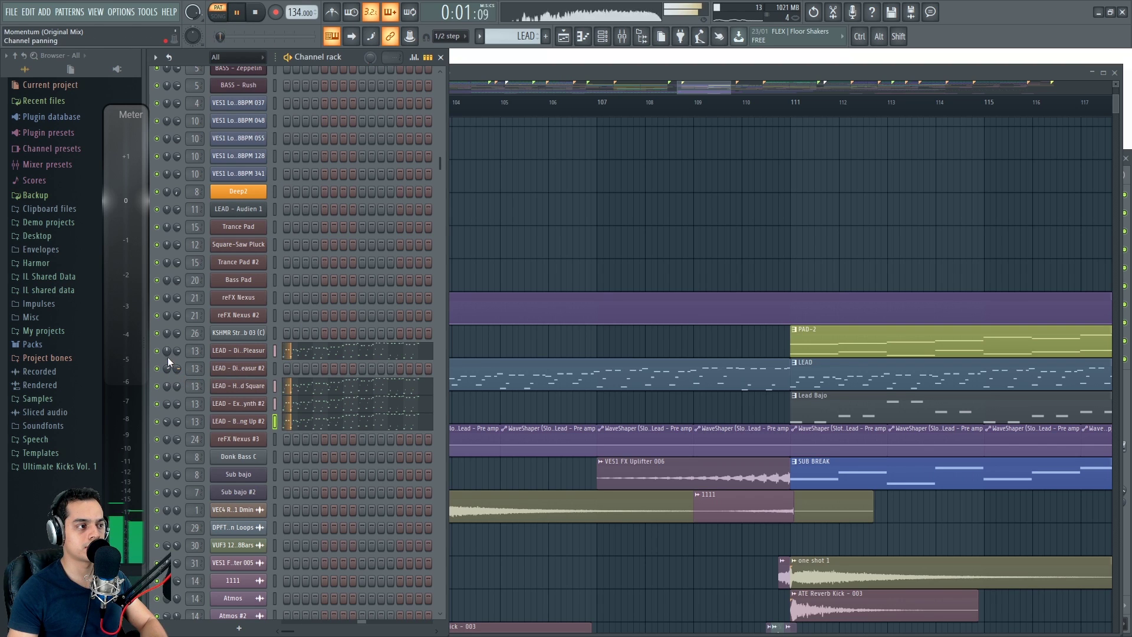
pyautogui.press('space')
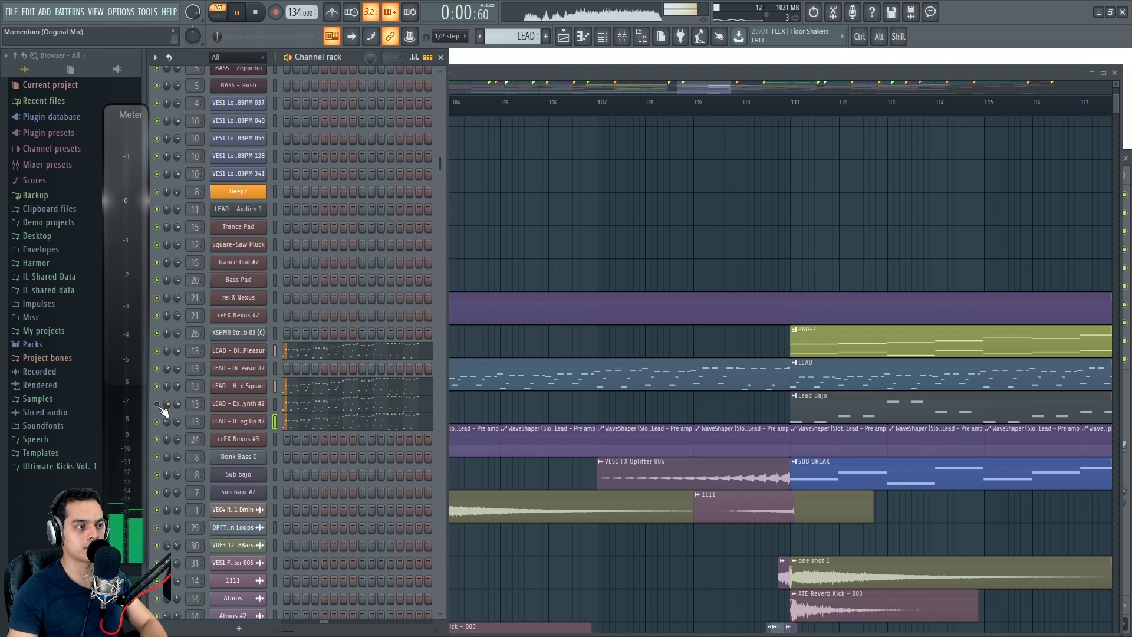
pyautogui.press('space')
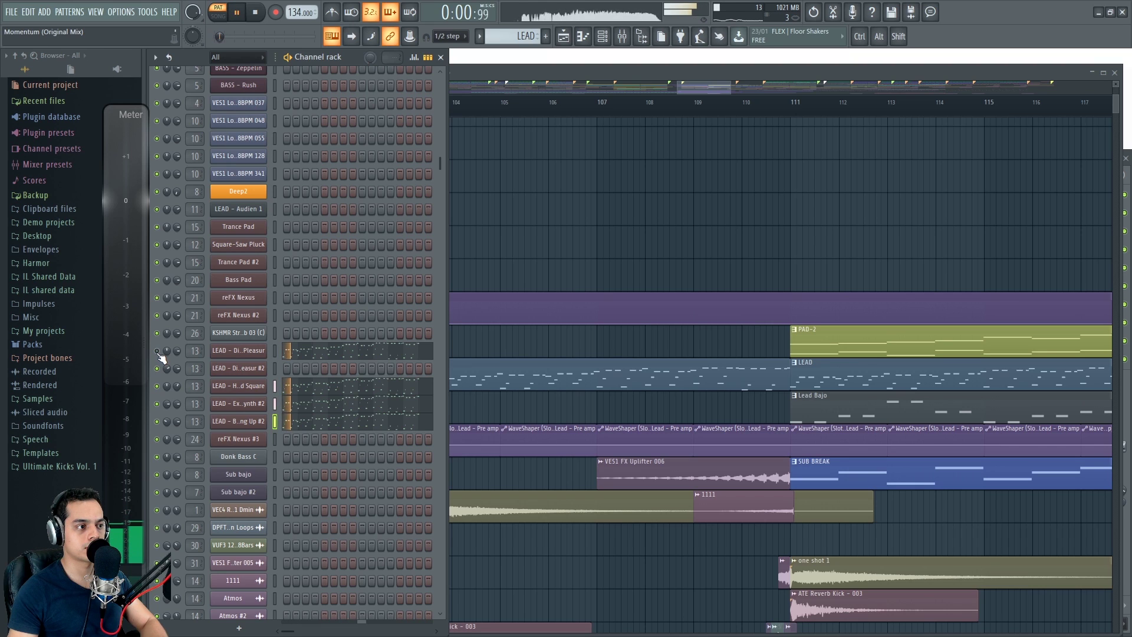
pyautogui.press('space')
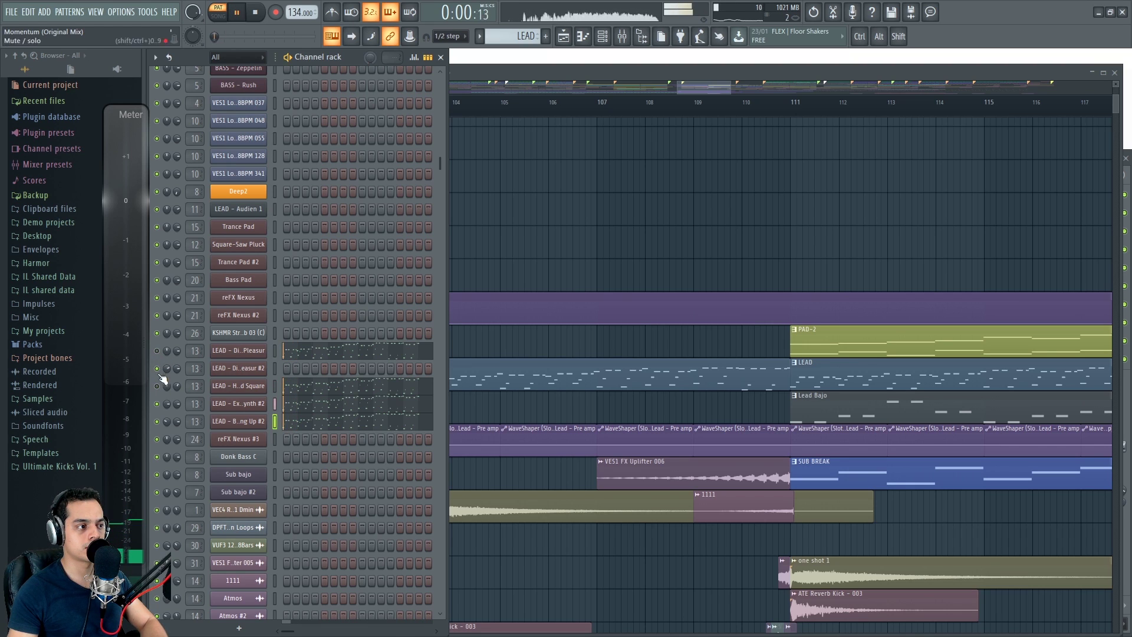
pyautogui.click(158, 421)
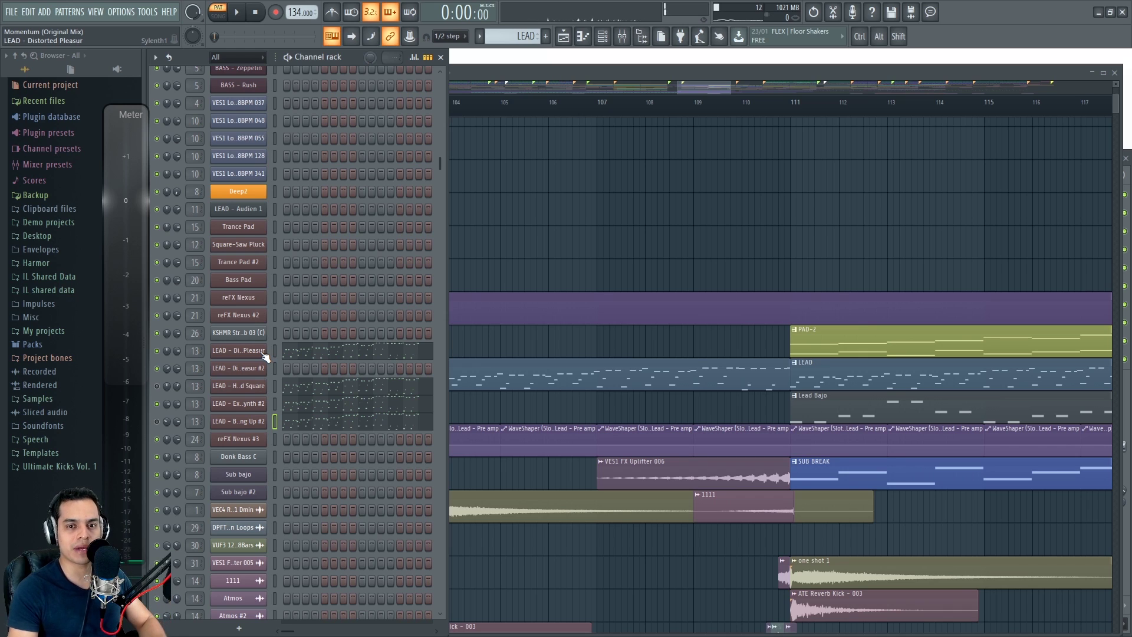
pyautogui.press('space')
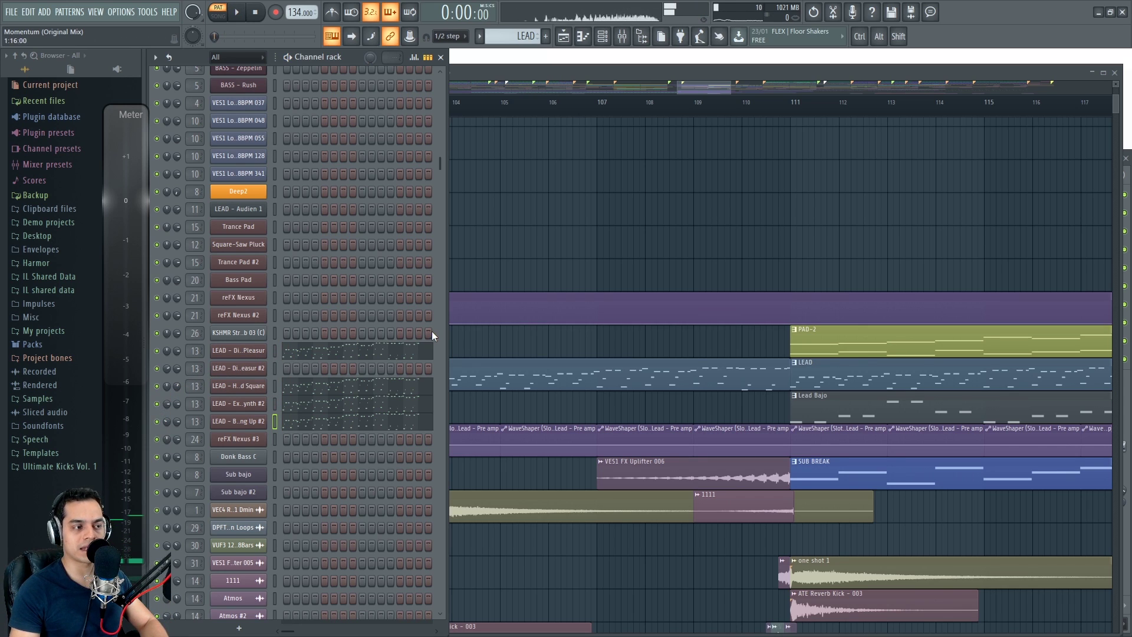
pyautogui.press('space')
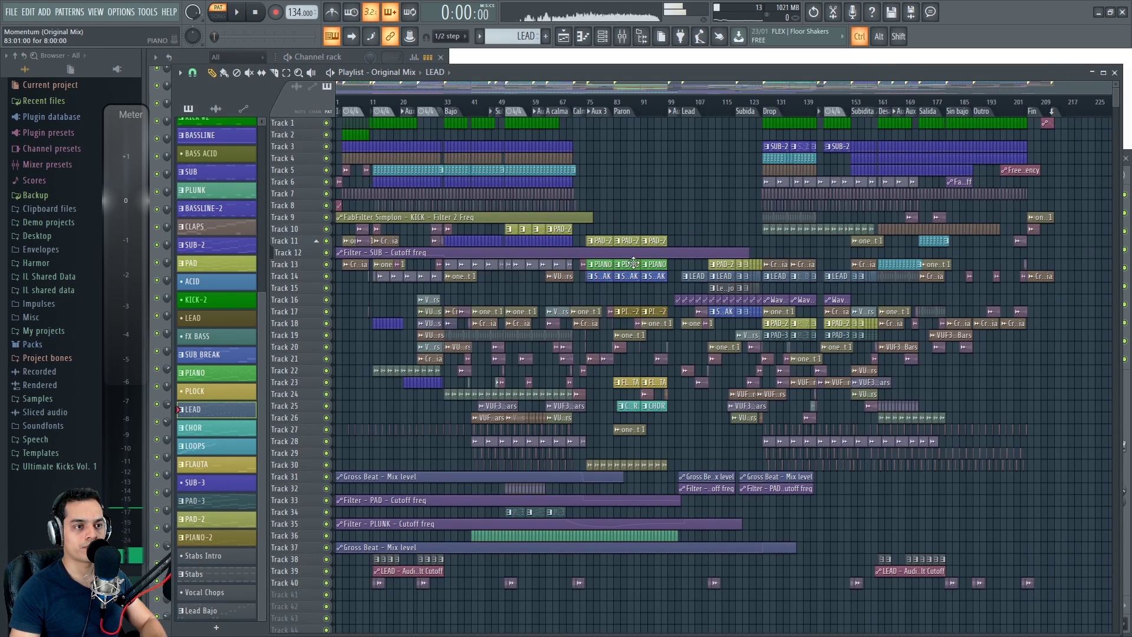
# Play the song from the Lead section at bar 103, focus on the layers from Track 13 down, and stop playback.
pyautogui.click(690, 109)
pyautogui.press('space')
pyautogui.scroll(9, 710, 185)
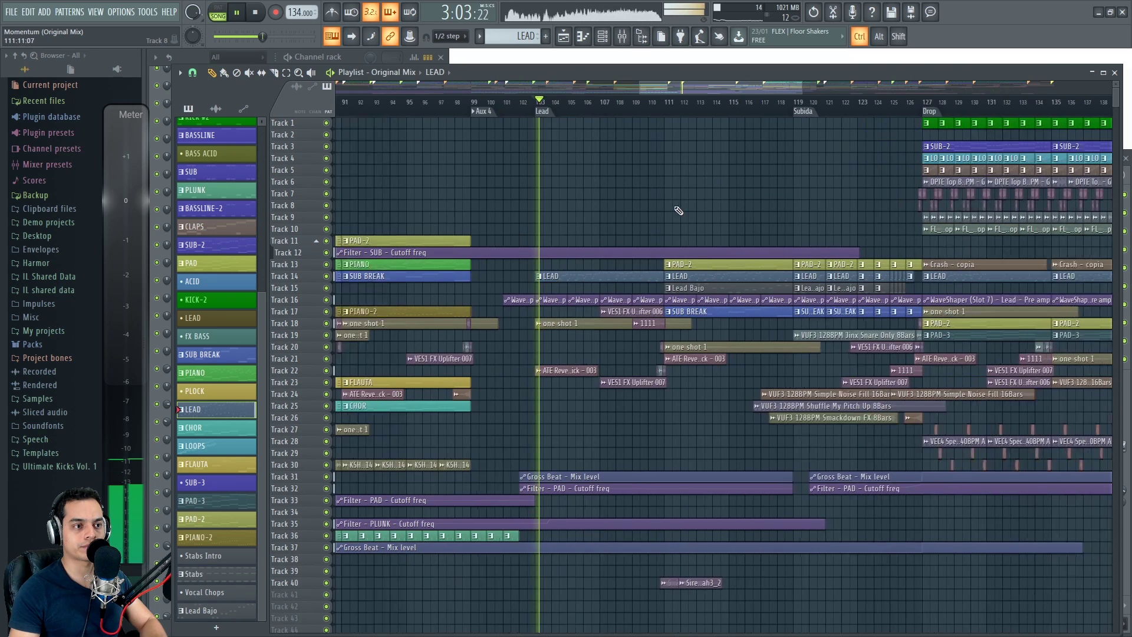
pyautogui.scroll(4, 556, 235)
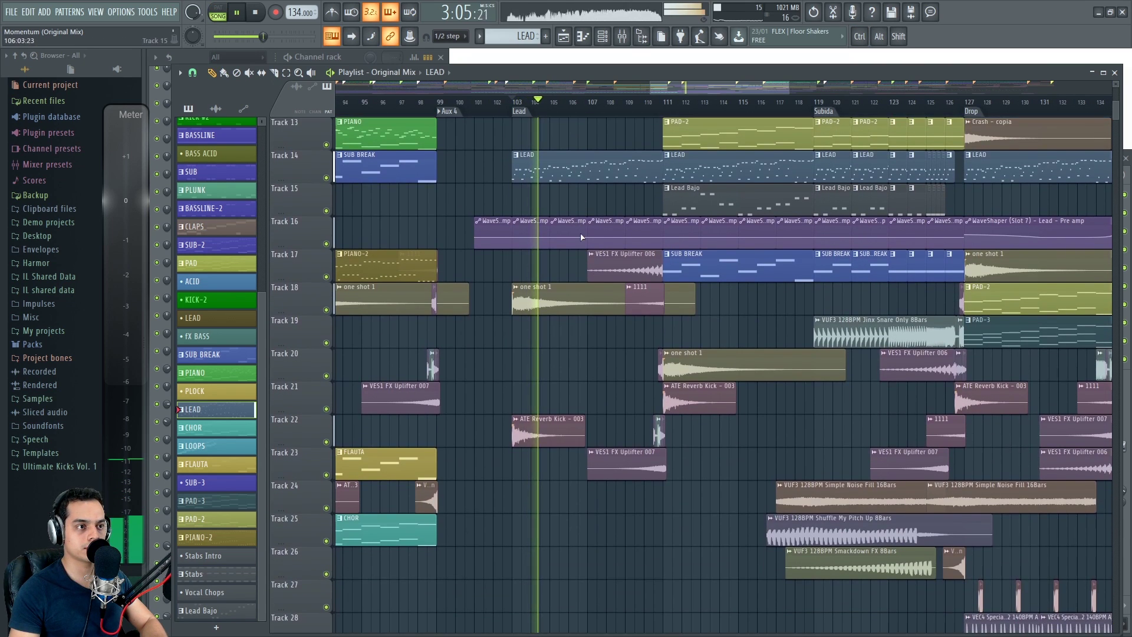
pyautogui.press('space')
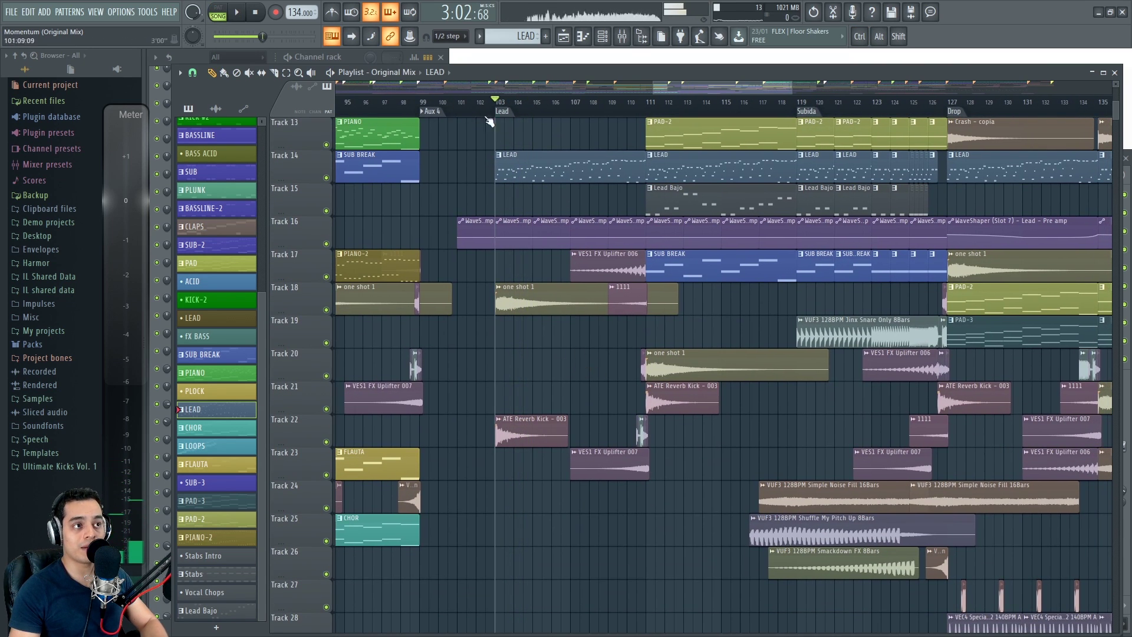
# Play from just before bar 111, review the pads, sub, effects and automation on Tracks 11 to 38, and stop playback.
pyautogui.hscroll(1, 595, 200)
pyautogui.click(619, 104)
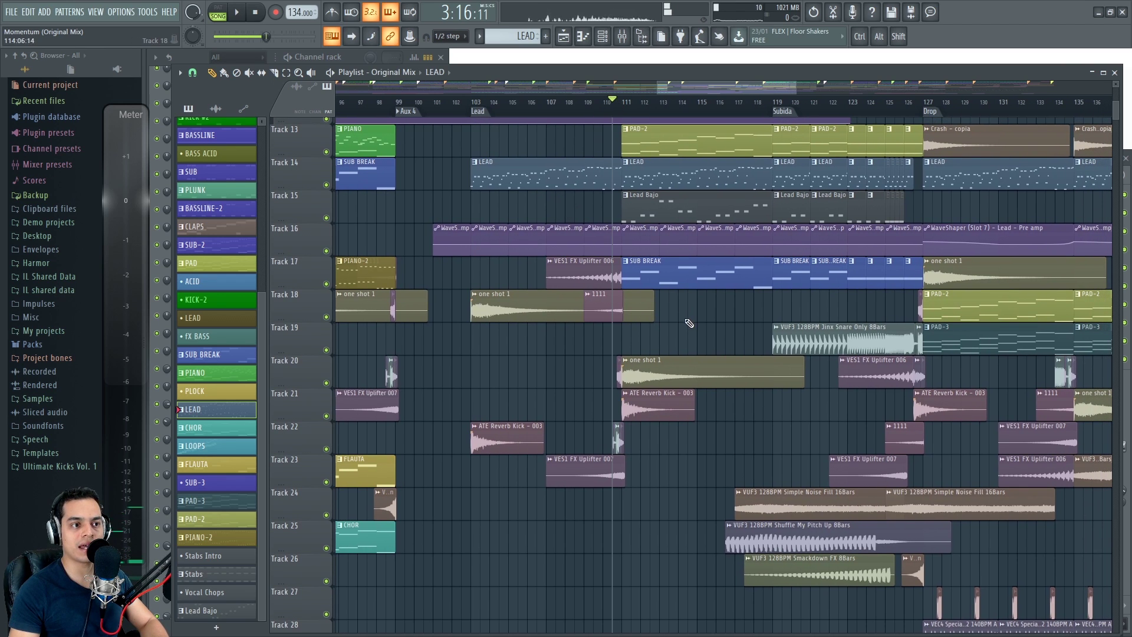
pyautogui.hscroll(3, 613, 336)
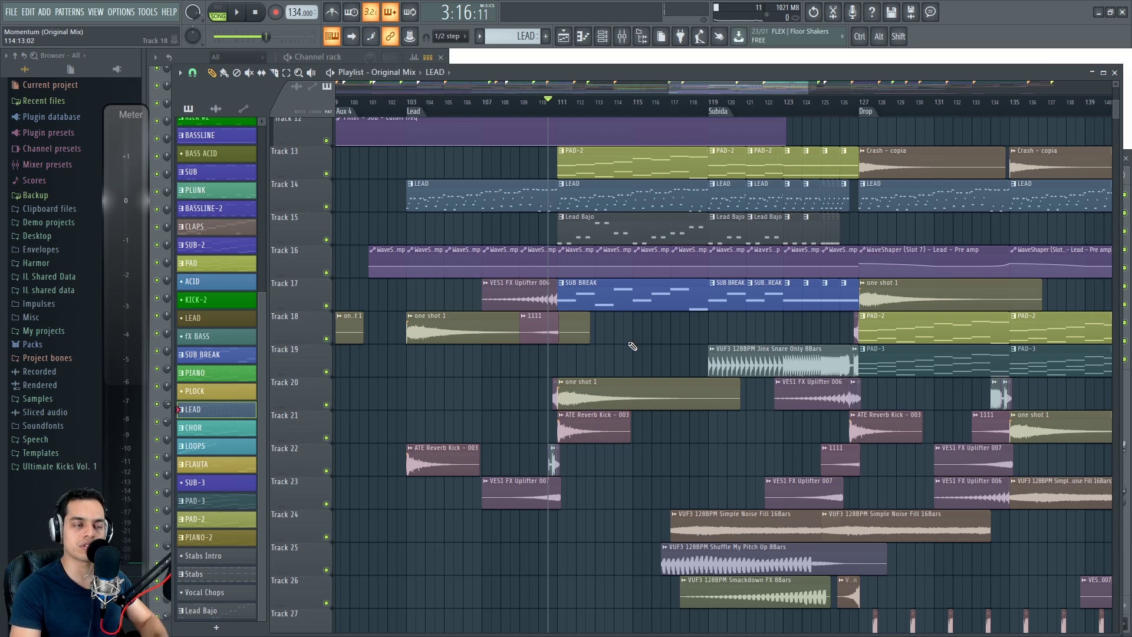
pyautogui.press('space')
pyautogui.moveTo(648, 340); pyautogui.dragTo(476, 397)
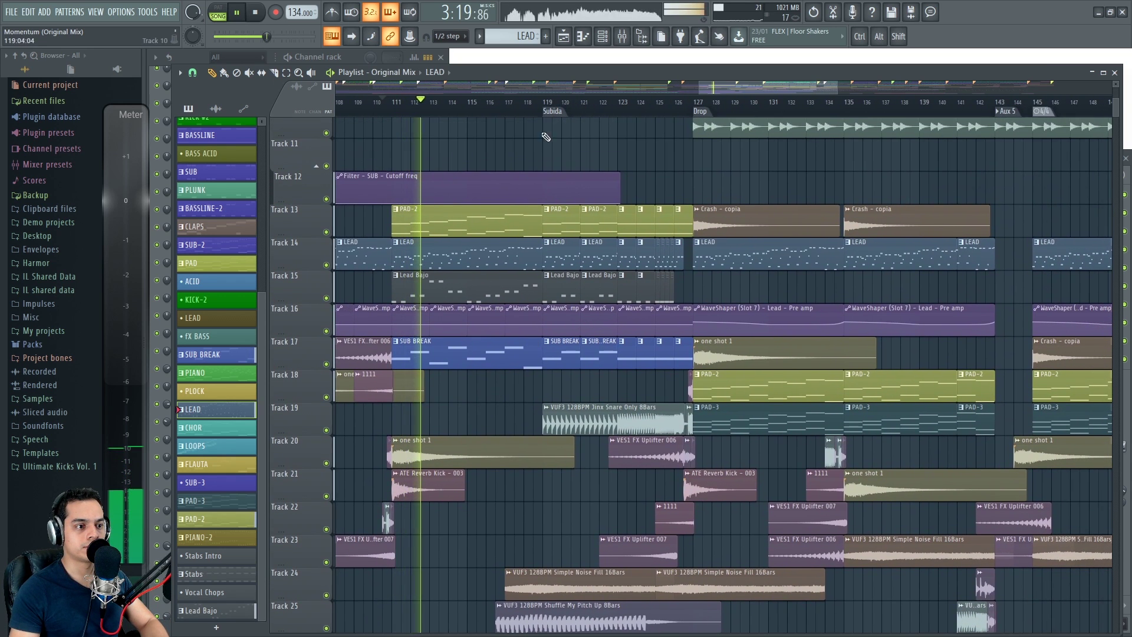
pyautogui.scroll(-10, 546, 136)
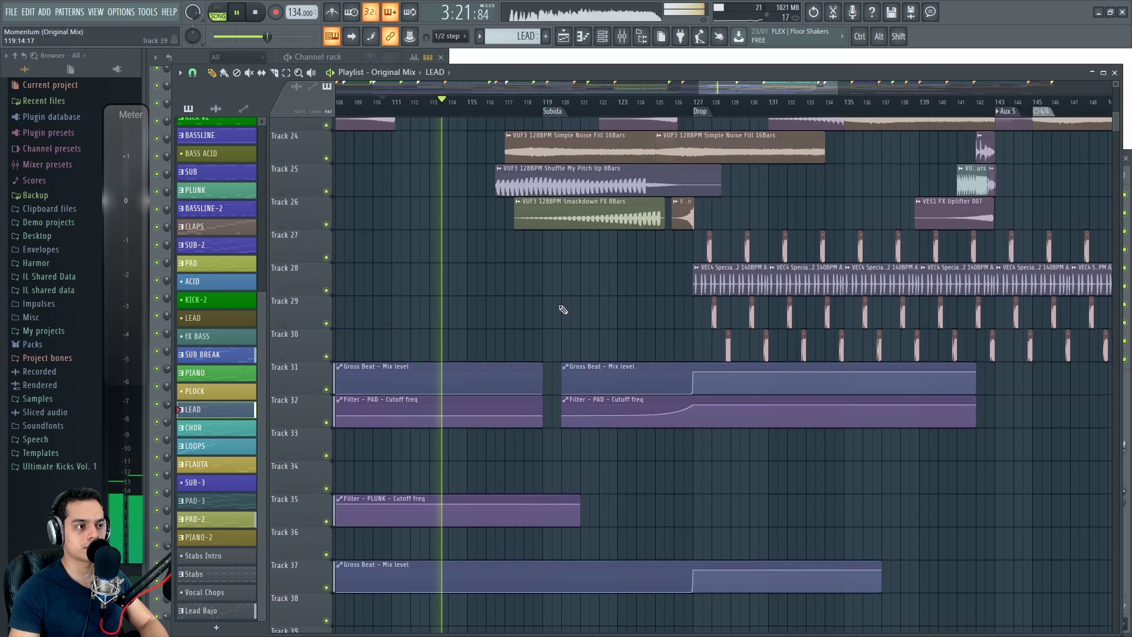
pyautogui.scroll(15, 608, 147)
pyautogui.scroll(-6, 623, 122)
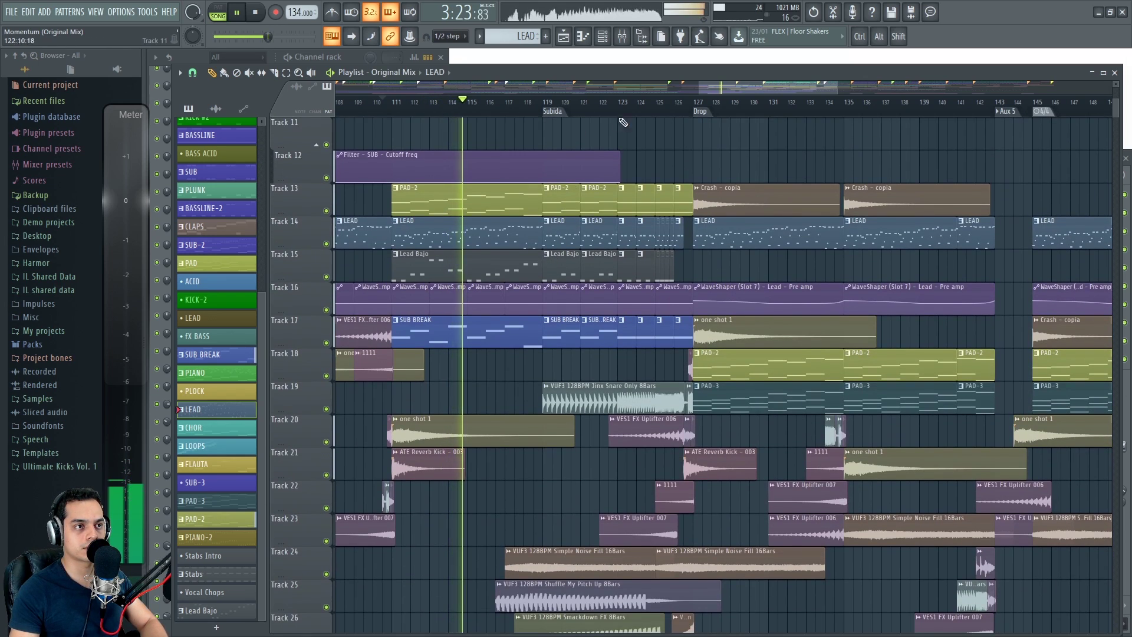
pyautogui.press('space')
# Place the playhead around bar 126 before the Drop and review the Drop's layers on Tracks 1 to 25.
pyautogui.click(674, 103)
pyautogui.moveTo(717, 144); pyautogui.dragTo(550, 194)
pyautogui.scroll(2, 597, 183)
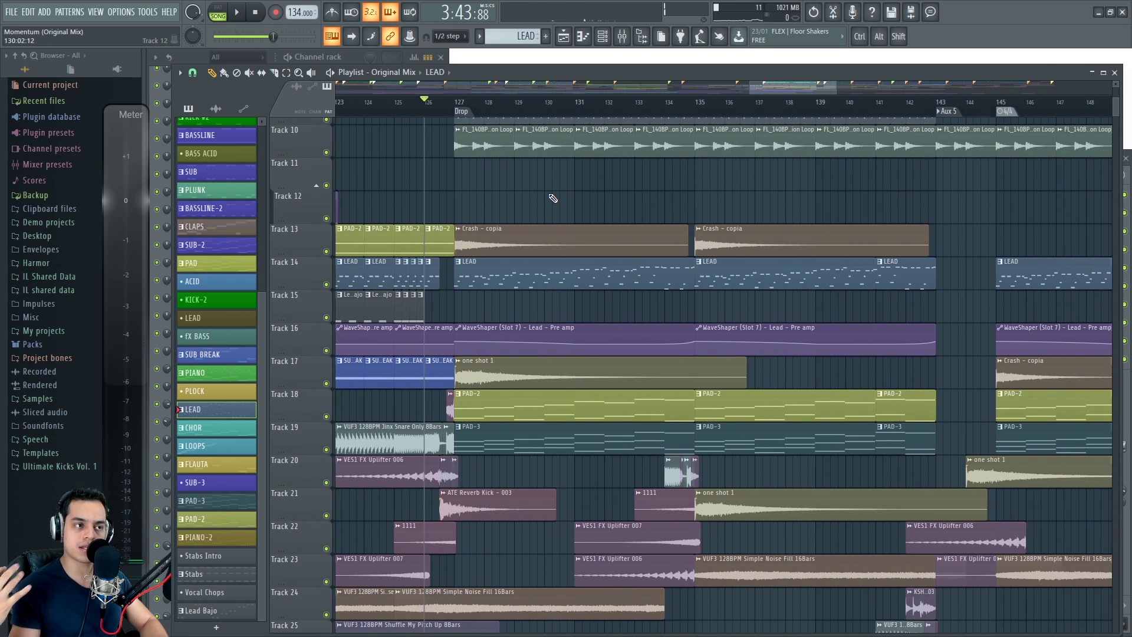
pyautogui.scroll(5, 528, 234)
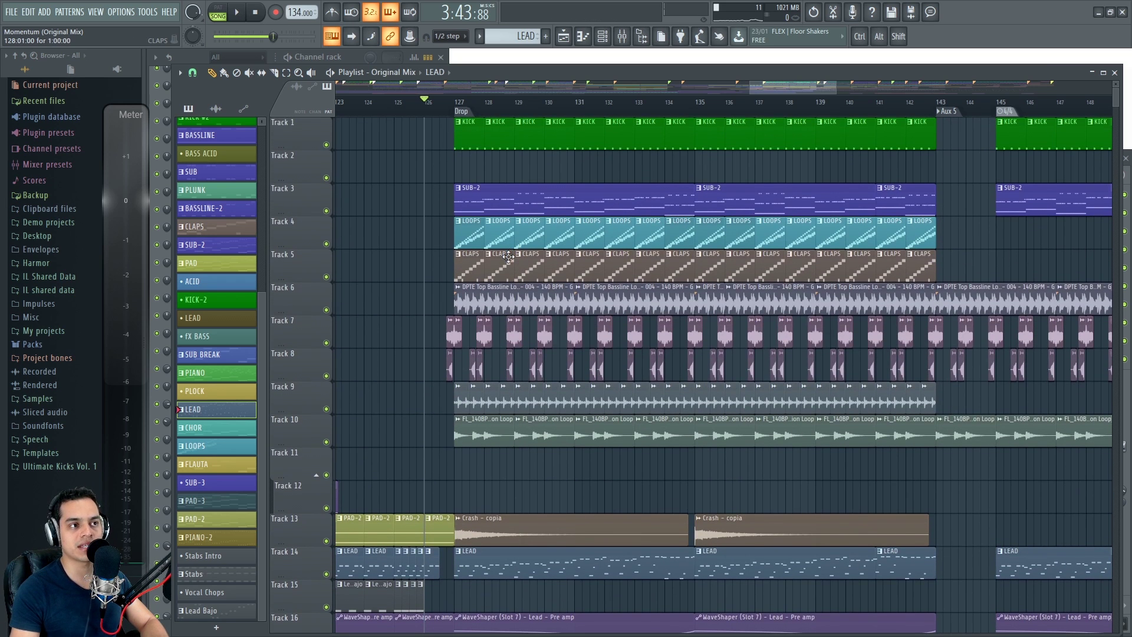
pyautogui.scroll(-8, 505, 253)
pyautogui.scroll(4, 505, 253)
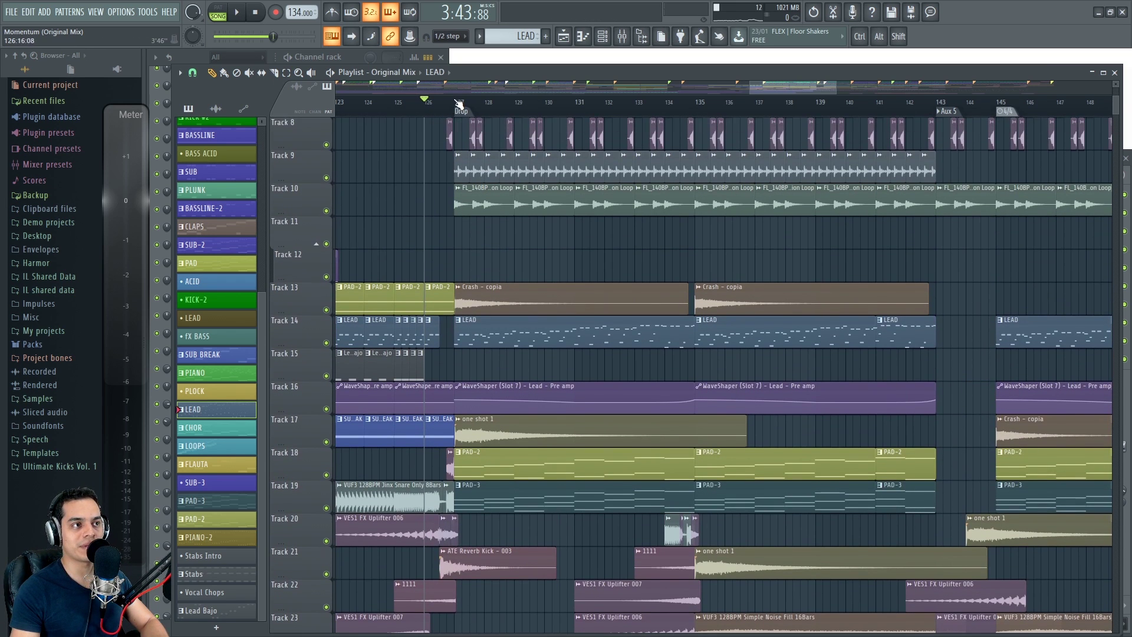
# Play the Drop from bar 127 and examine its tracks down to the Gross Beat and filter automation on Tracks 31 to 37.
pyautogui.scroll(-4, 563, 260)
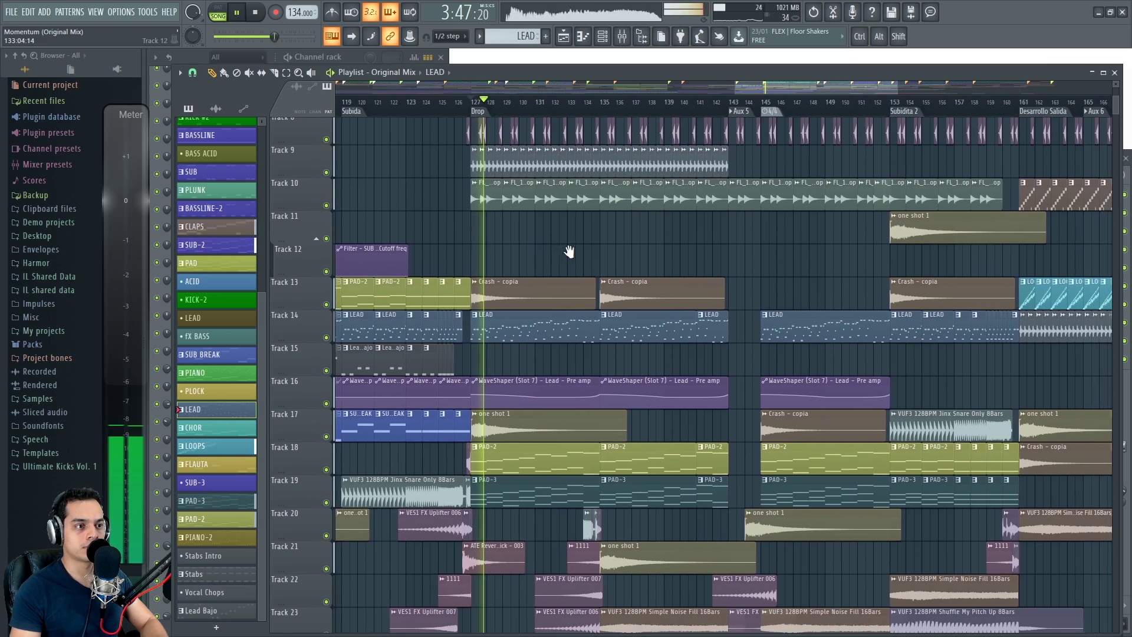
pyautogui.scroll(6, 523, 289)
pyautogui.scroll(-15, 523, 289)
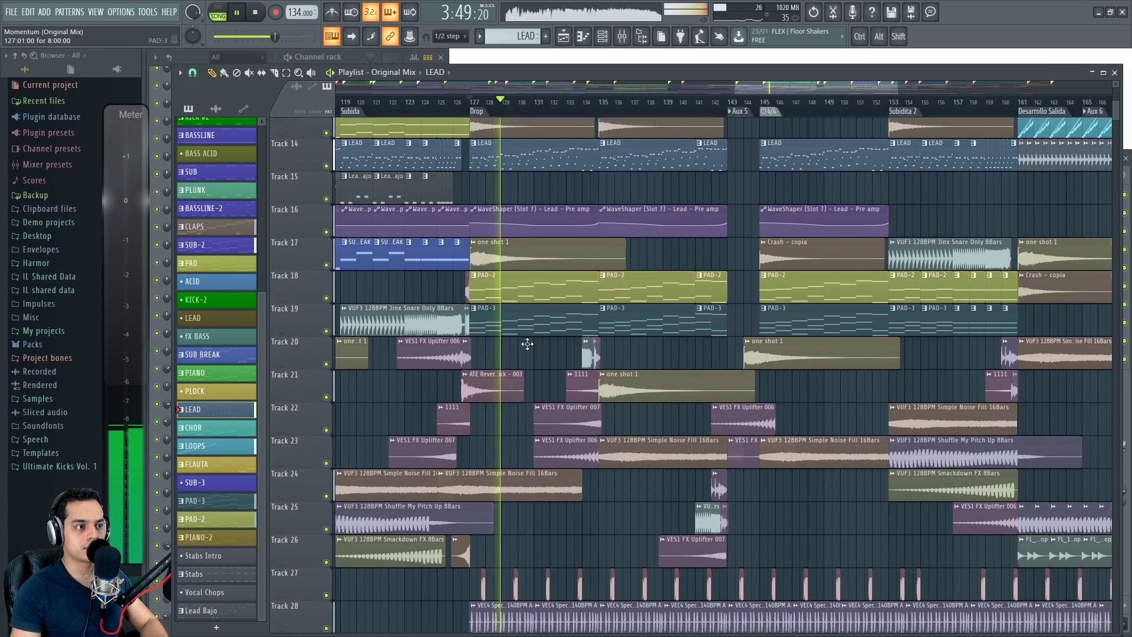
pyautogui.scroll(-5, 542, 286)
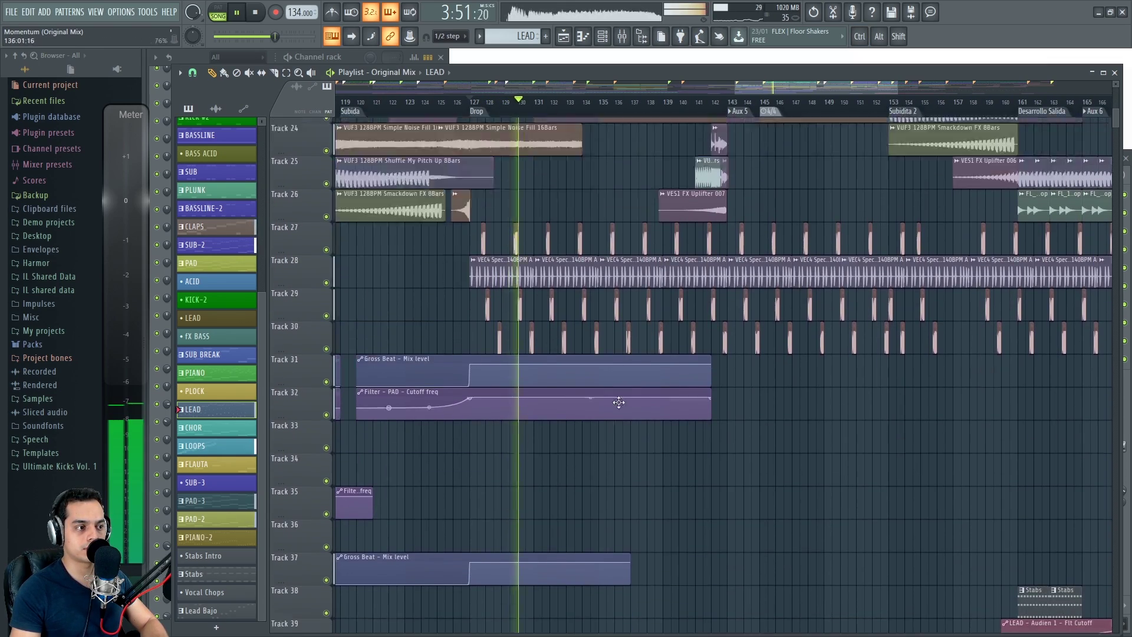
pyautogui.scroll(20, 619, 399)
pyautogui.scroll(2, 766, 256)
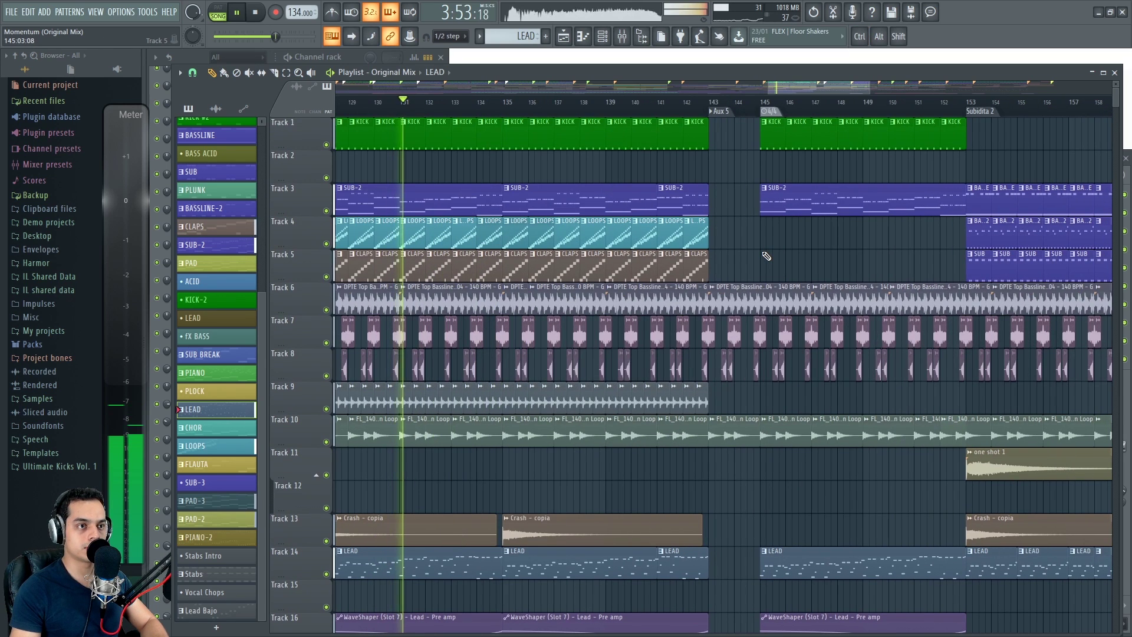
# Compare the Drop's drum, LEAD and pad layers with the section from bar 145 during playback, and stop playback.
pyautogui.moveTo(759, 250); pyautogui.dragTo(751, 259)
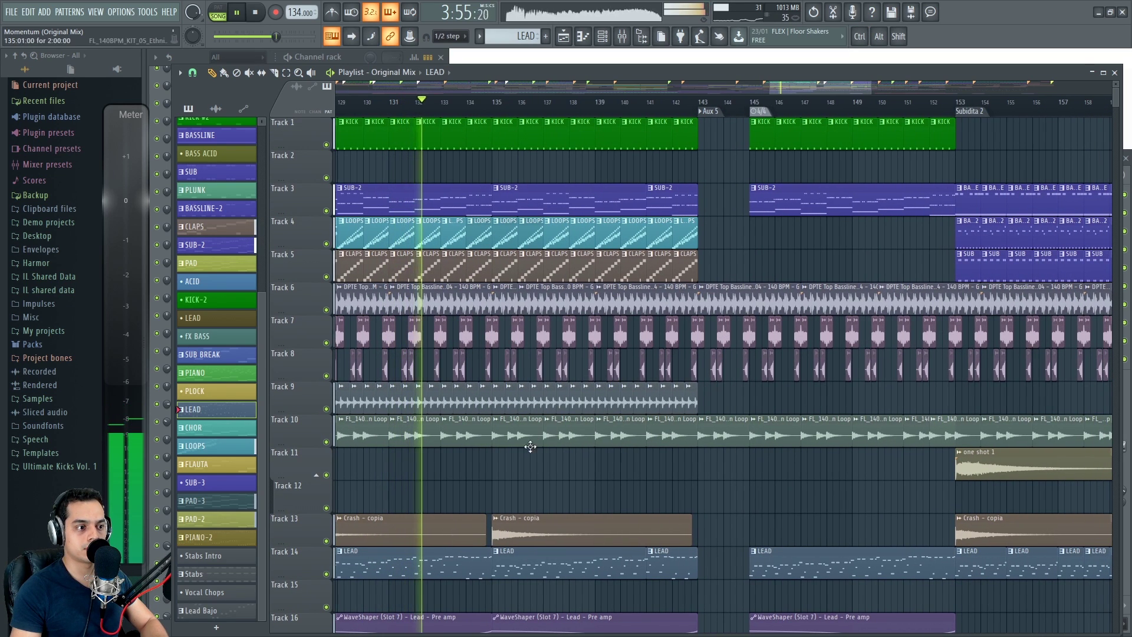
pyautogui.moveTo(485, 494); pyautogui.dragTo(659, 376)
pyautogui.scroll(-6, 659, 375)
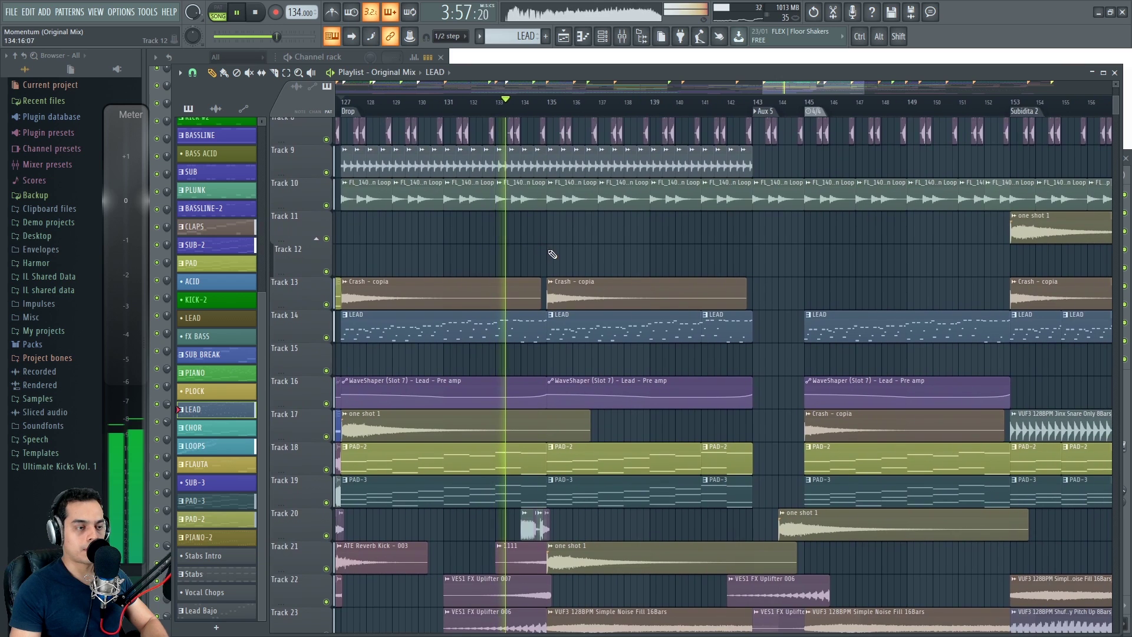
pyautogui.moveTo(693, 249); pyautogui.dragTo(615, 290)
pyautogui.scroll(-2, 614, 291)
pyautogui.moveTo(666, 321); pyautogui.dragTo(663, 326)
pyautogui.press('space')
# Review the tracks following the Drop, play the Desarrollo Salida section from bar 161, and stop playback.
pyautogui.scroll(2, 654, 342)
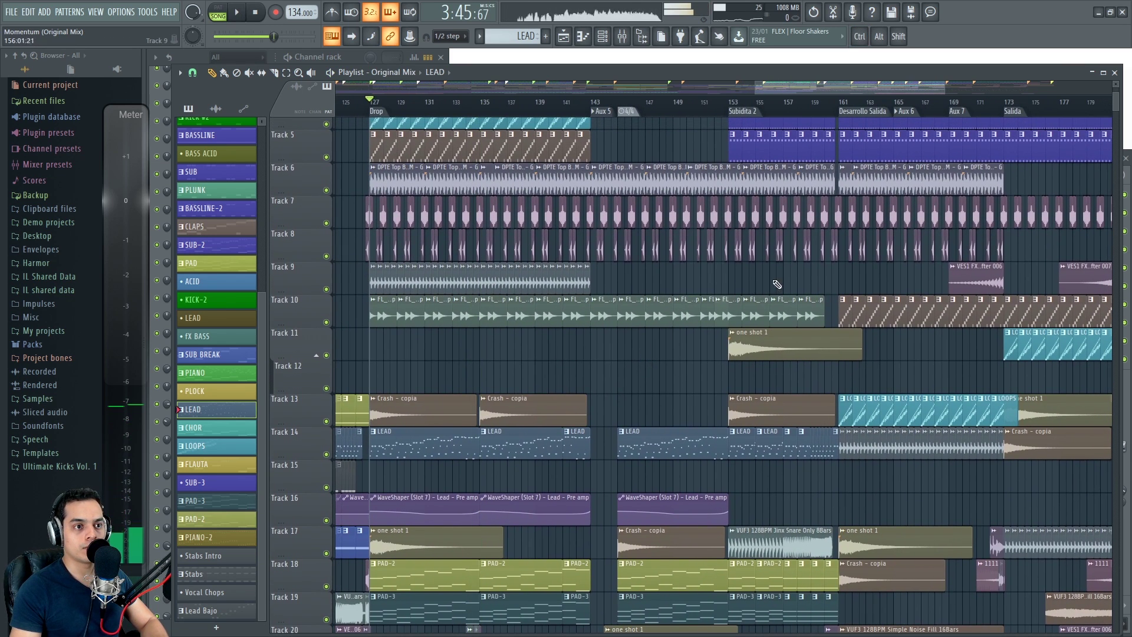
pyautogui.scroll(3, 708, 294)
pyautogui.scroll(2, 715, 295)
pyautogui.click(665, 107)
pyautogui.press('space')
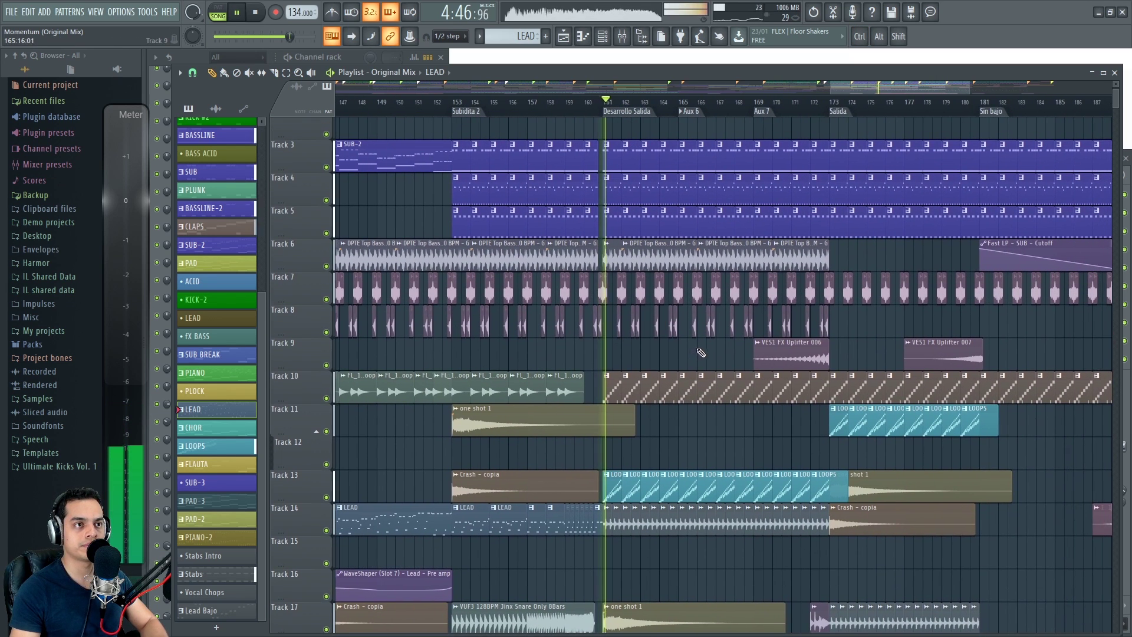
pyautogui.press('space')
# Go back to Subidita 2 at bar 153, play its buildup up to Desarrollo Salida, and stop playback.
pyautogui.click(422, 101)
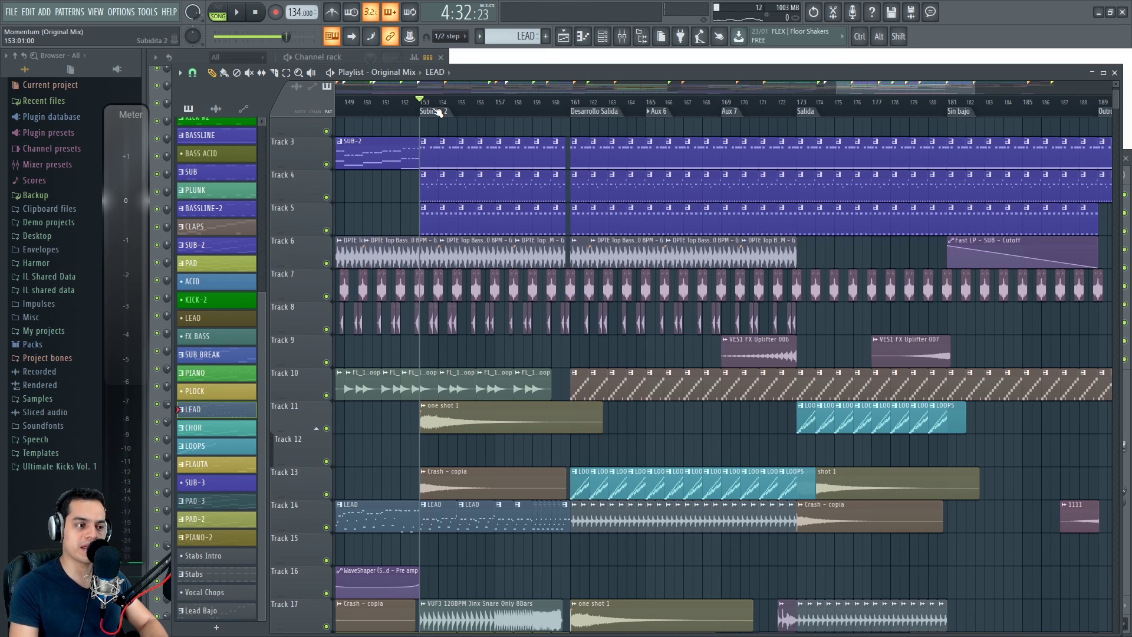
pyautogui.scroll(-3, 507, 429)
pyautogui.keyDown('ctrl'); pyautogui.scroll(2, 480, 442); pyautogui.keyUp('ctrl')
pyautogui.press('space')
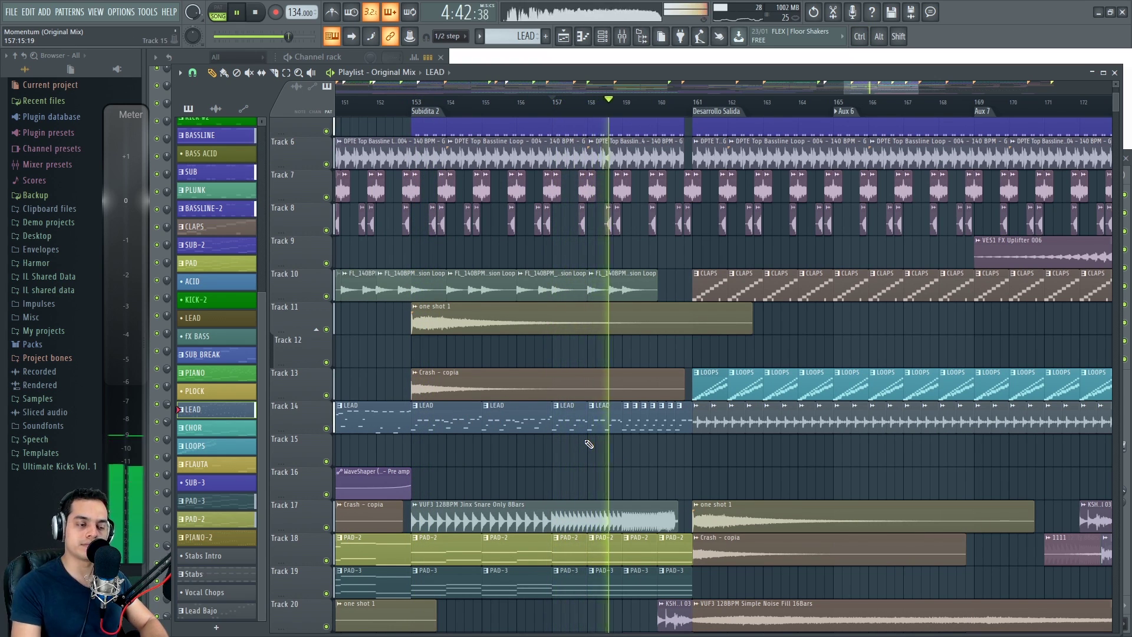
pyautogui.keyDown('ctrl'); pyautogui.scroll(3, 660, 454); pyautogui.keyUp('ctrl')
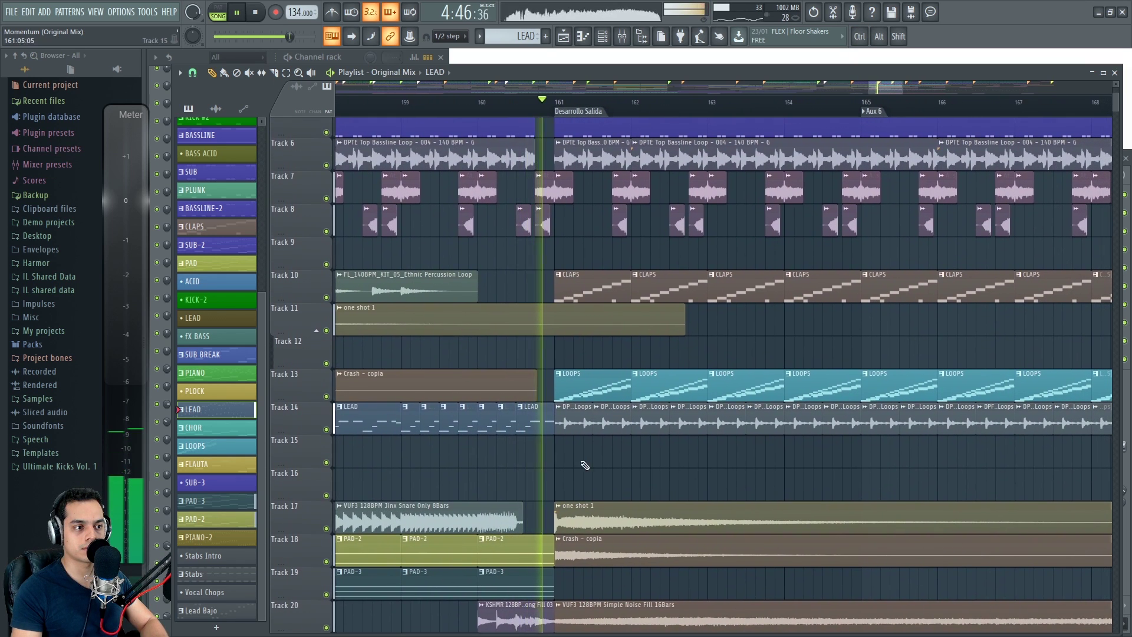
pyautogui.keyDown('ctrl'); pyautogui.scroll(-5, 566, 470); pyautogui.keyUp('ctrl')
pyautogui.press('space')
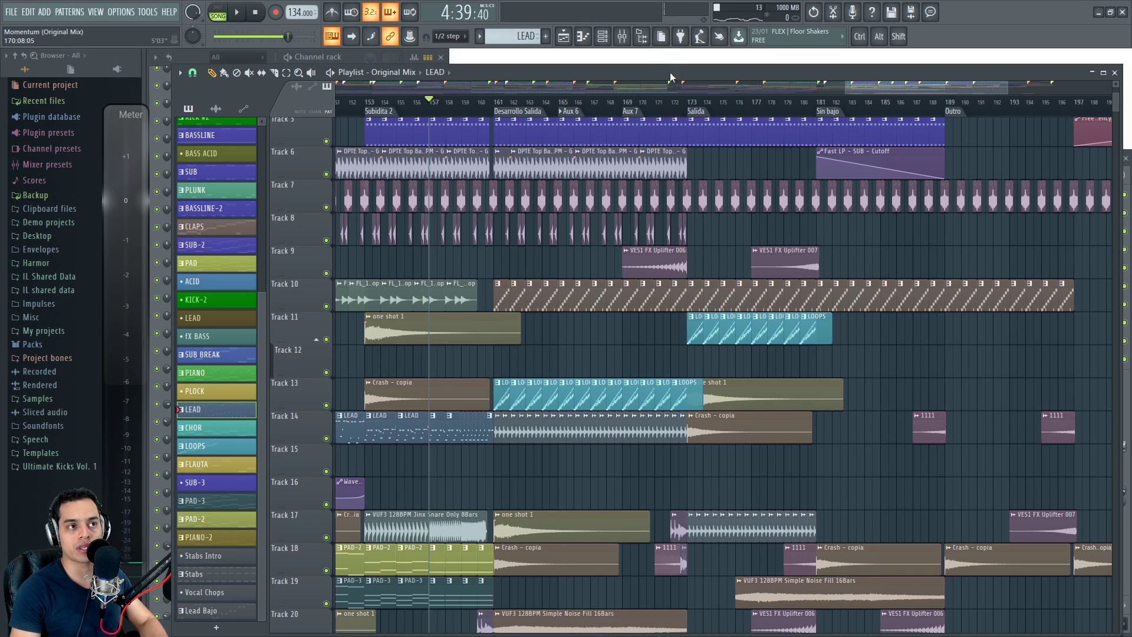
# Play the Salida section from bar 173, skipping ahead to Sin bajo at bar 181, the Outro at bar 189, and around bar 200.
pyautogui.click(691, 106)
pyautogui.press('space')
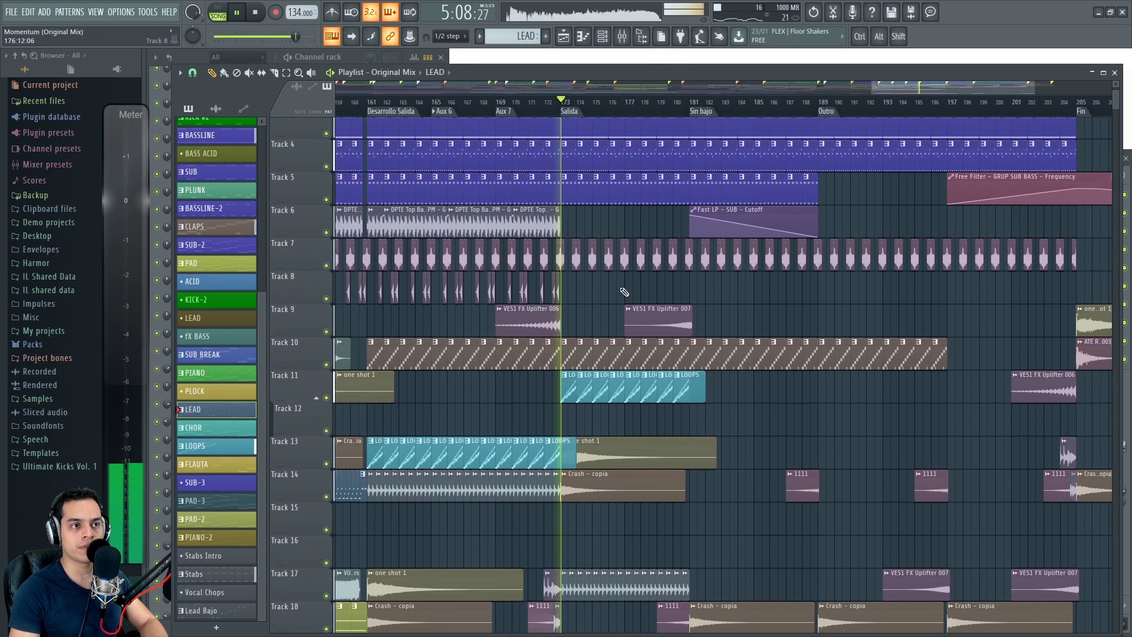
pyautogui.click(691, 99)
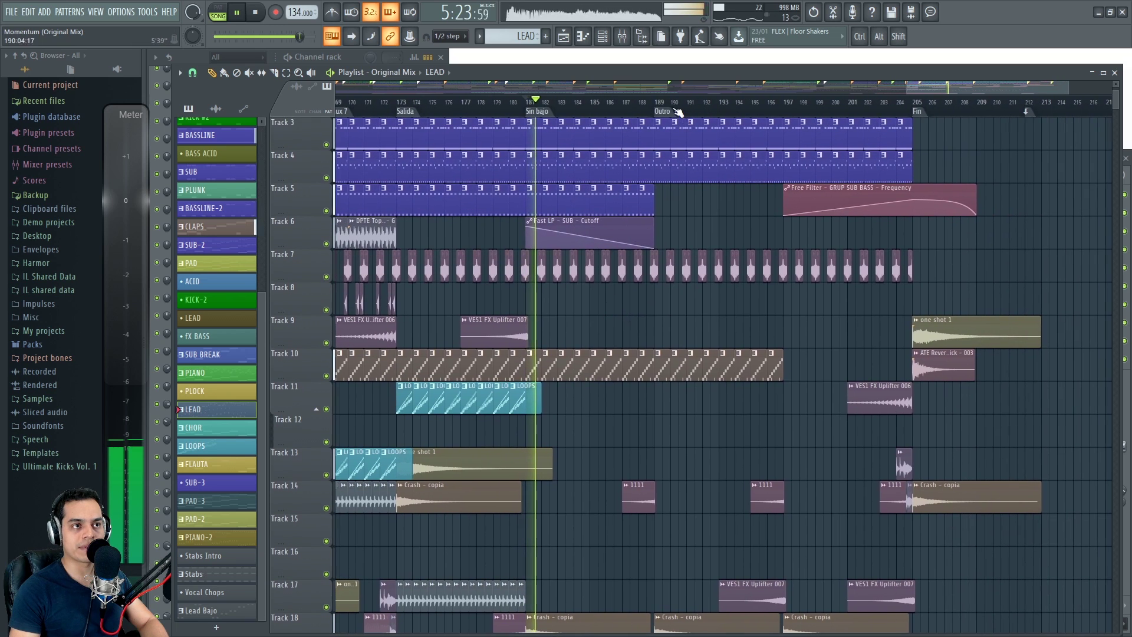
pyautogui.click(657, 104)
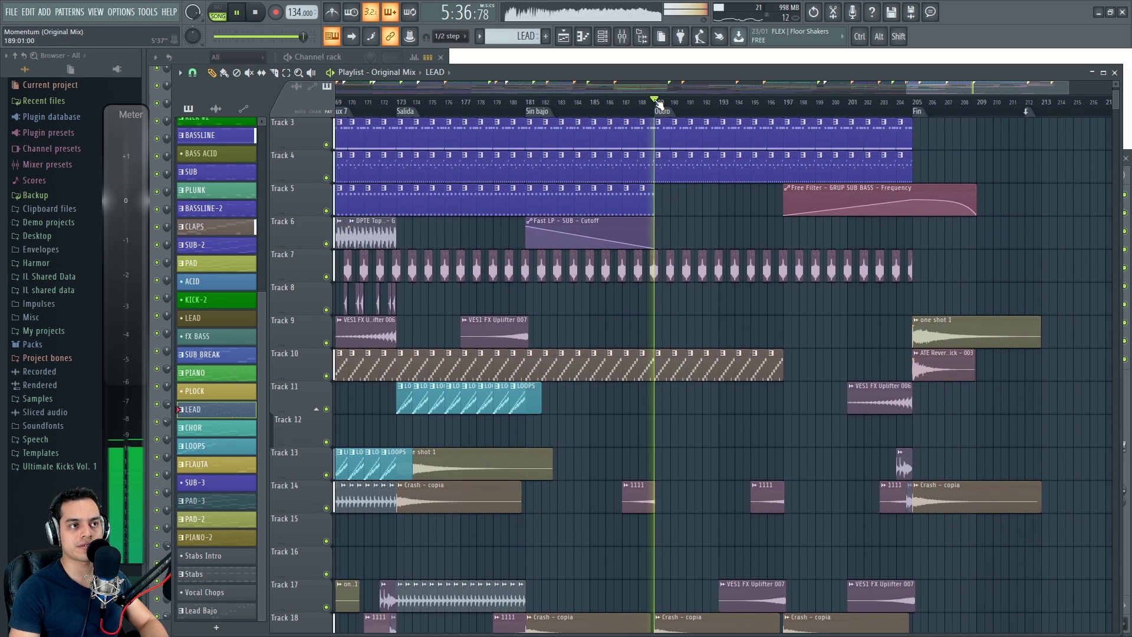
pyautogui.click(836, 105)
# Show the whole arrangement, play it from near the intro and from around bar 202, and stop playback.
pyautogui.keyDown('ctrl'); pyautogui.rightClick(988, 172); pyautogui.keyUp('ctrl')
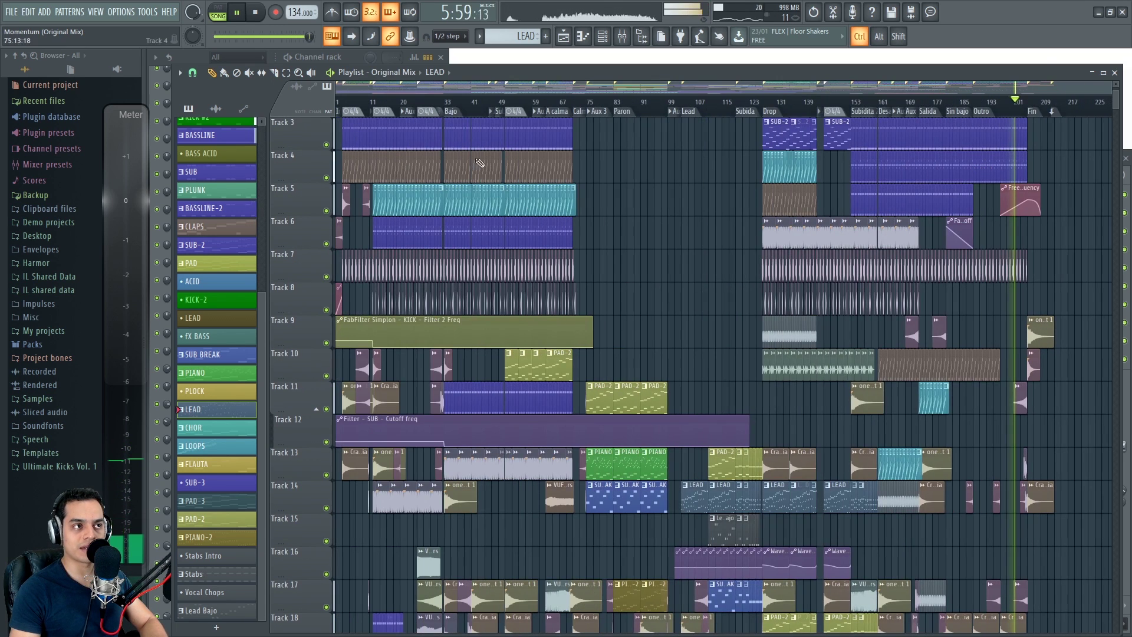
pyautogui.click(352, 110)
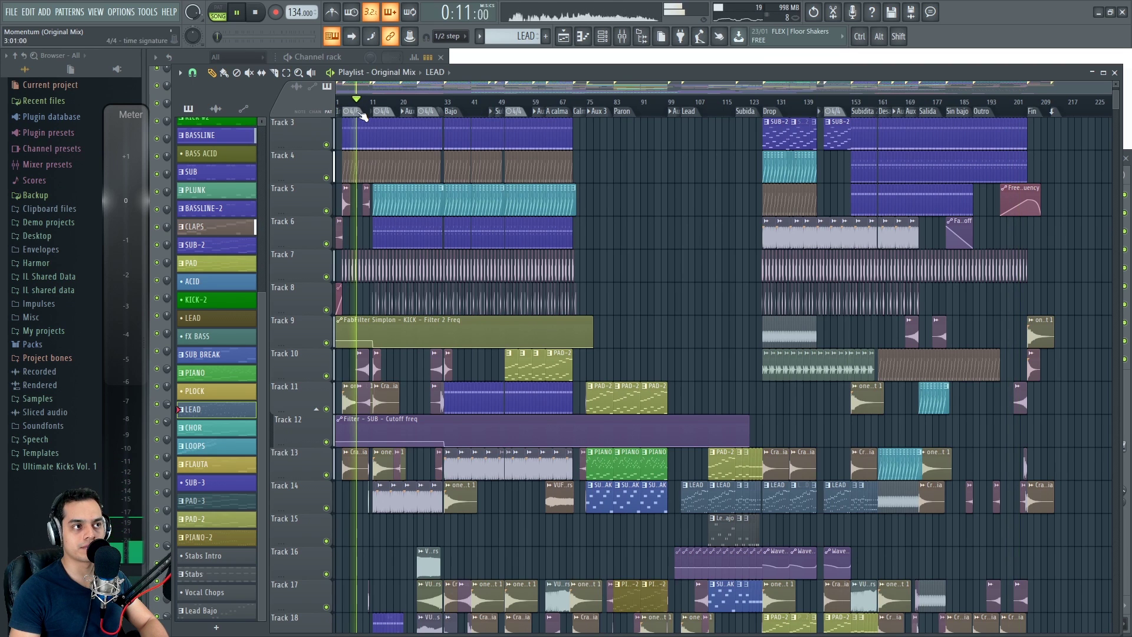
pyautogui.click(1019, 107)
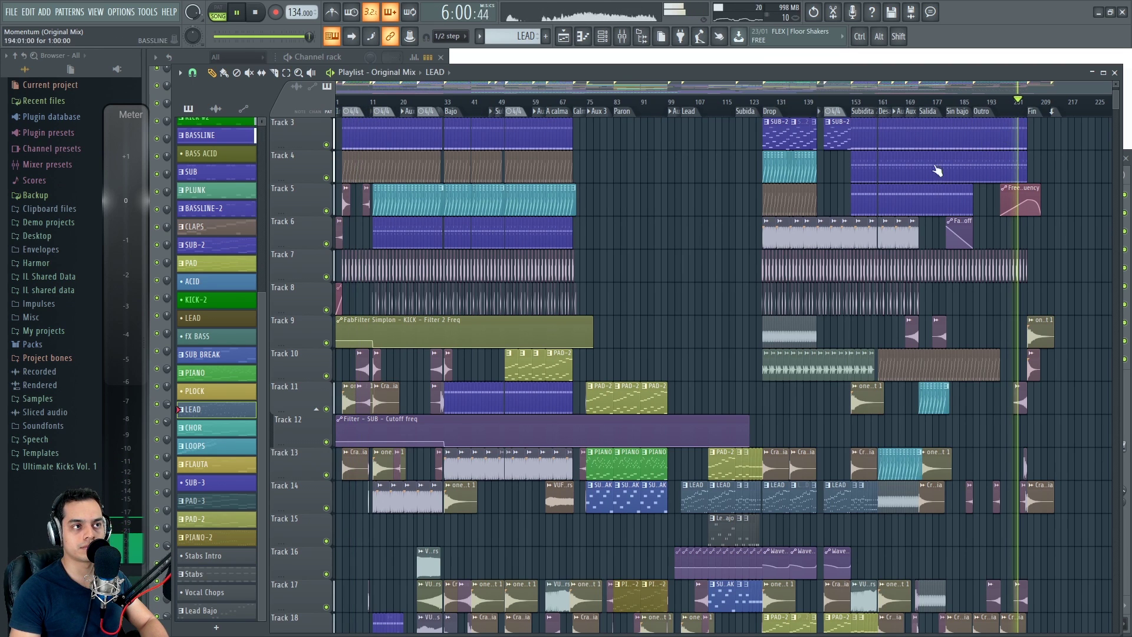
pyautogui.press('space')
# Examine the kick, bassline, claps and effects tracks in the Original Mix's opening section up to Aux 02.
pyautogui.scroll(6, 451, 117)
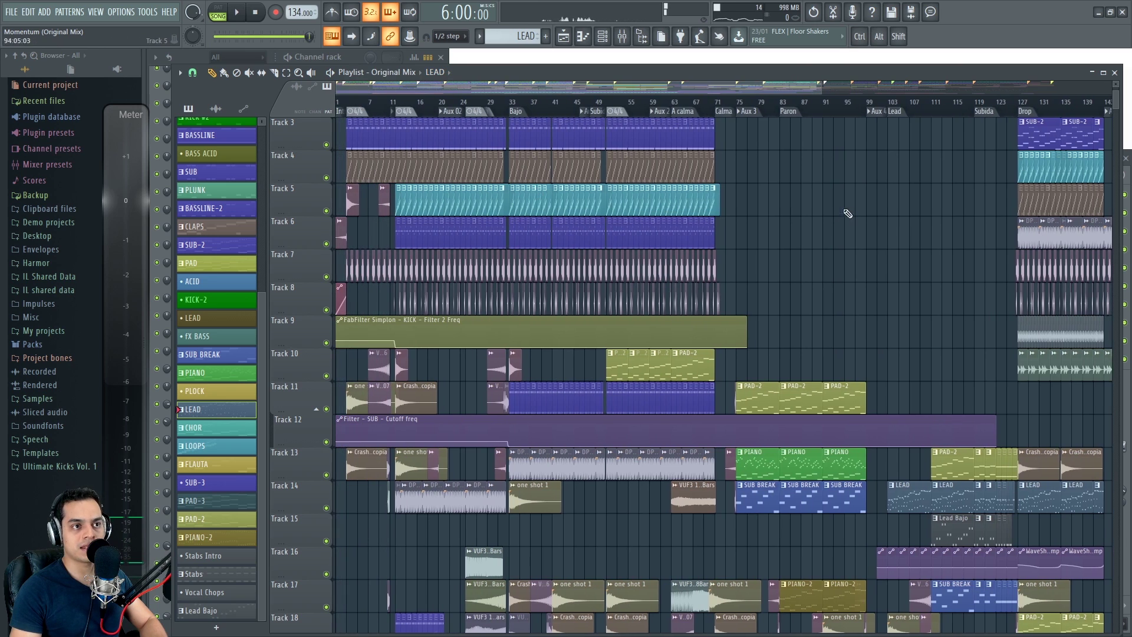
pyautogui.moveTo(449, 90); pyautogui.dragTo(413, 90)
pyautogui.scroll(2, 466, 232)
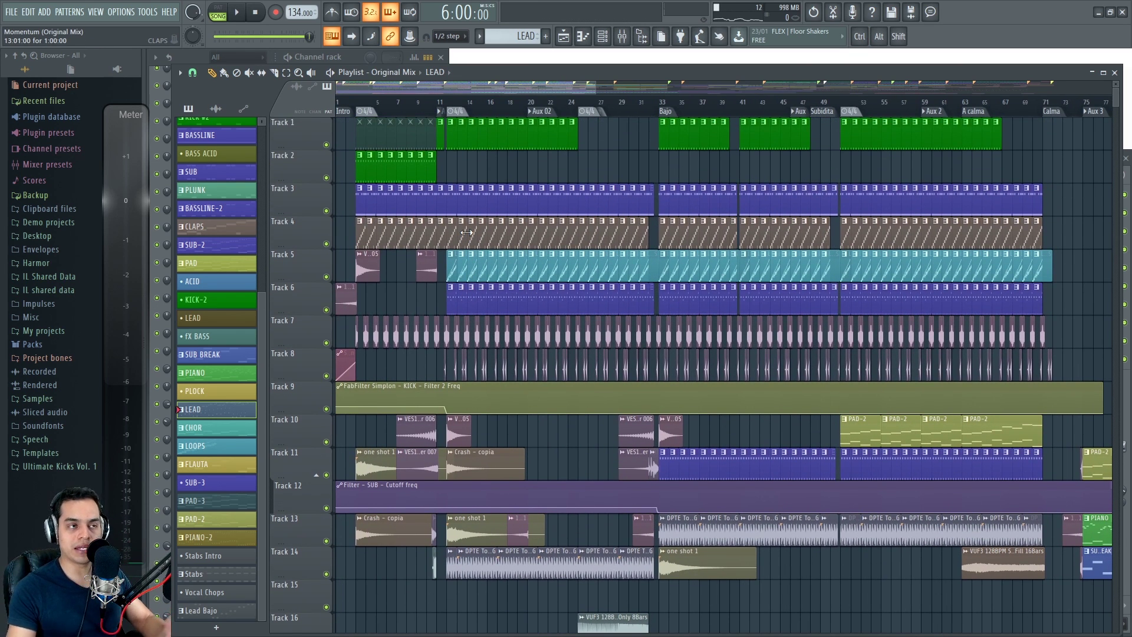
pyautogui.scroll(6, 489, 177)
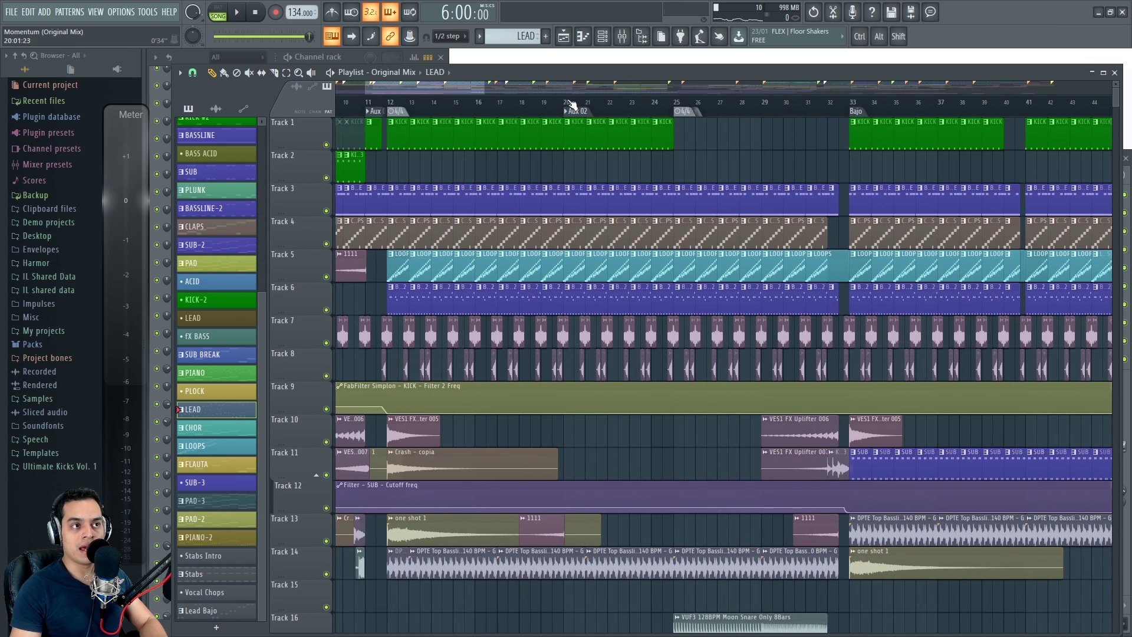
pyautogui.moveTo(470, 92); pyautogui.dragTo(404, 87)
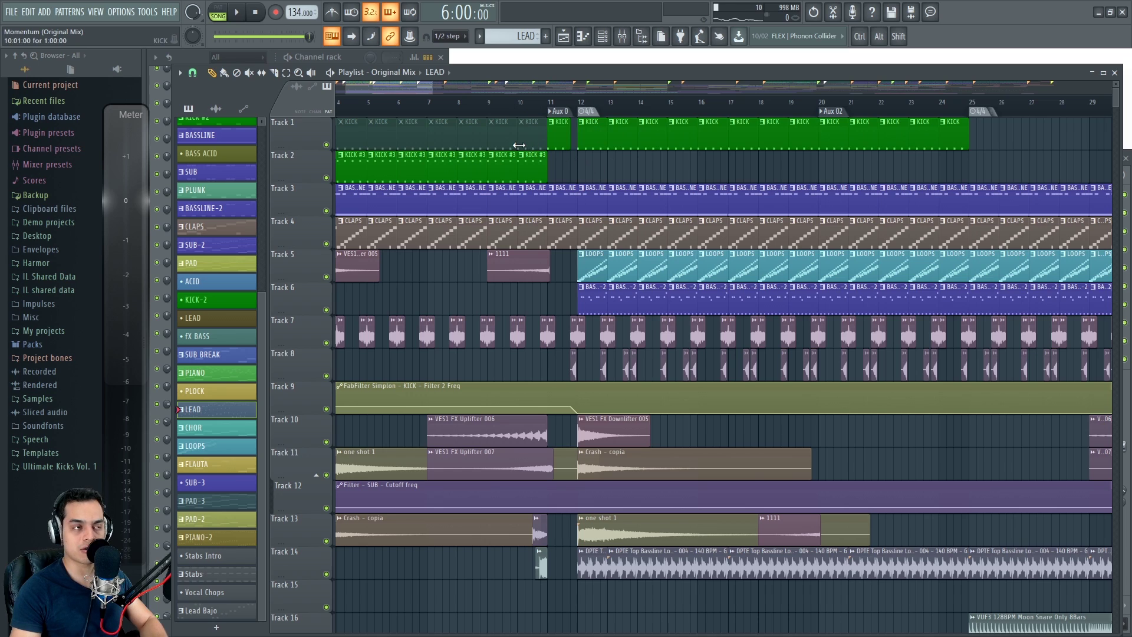
# Switch the playlist to the Radio Edit arrangement and examine the tracks of its opening sections.
pyautogui.click(395, 73)
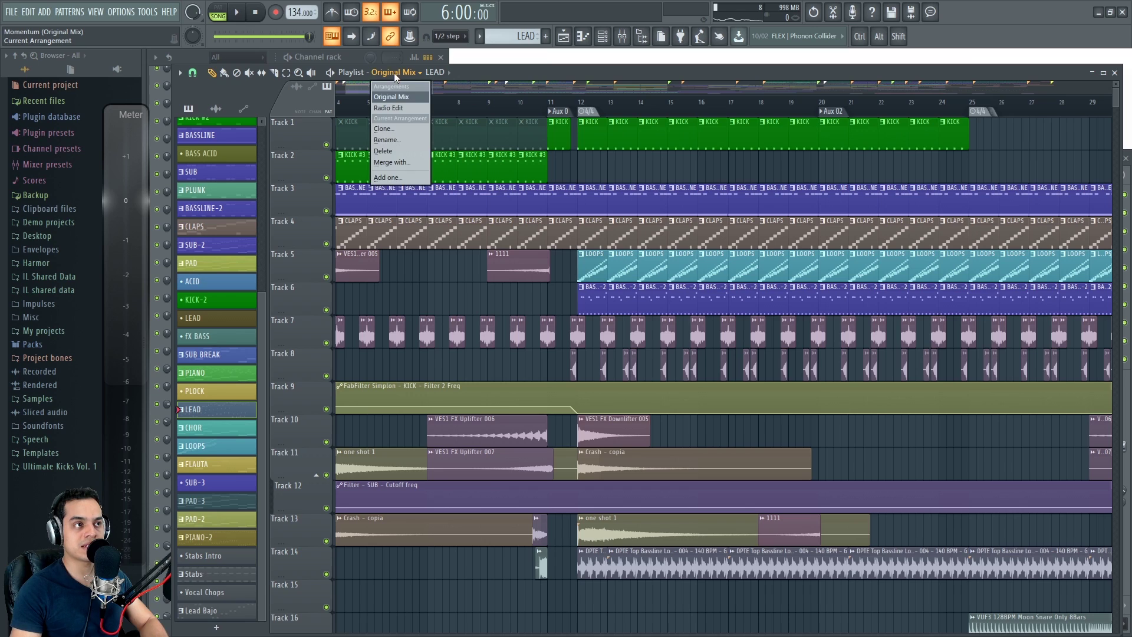
pyautogui.click(392, 108)
pyautogui.scroll(-3, 427, 218)
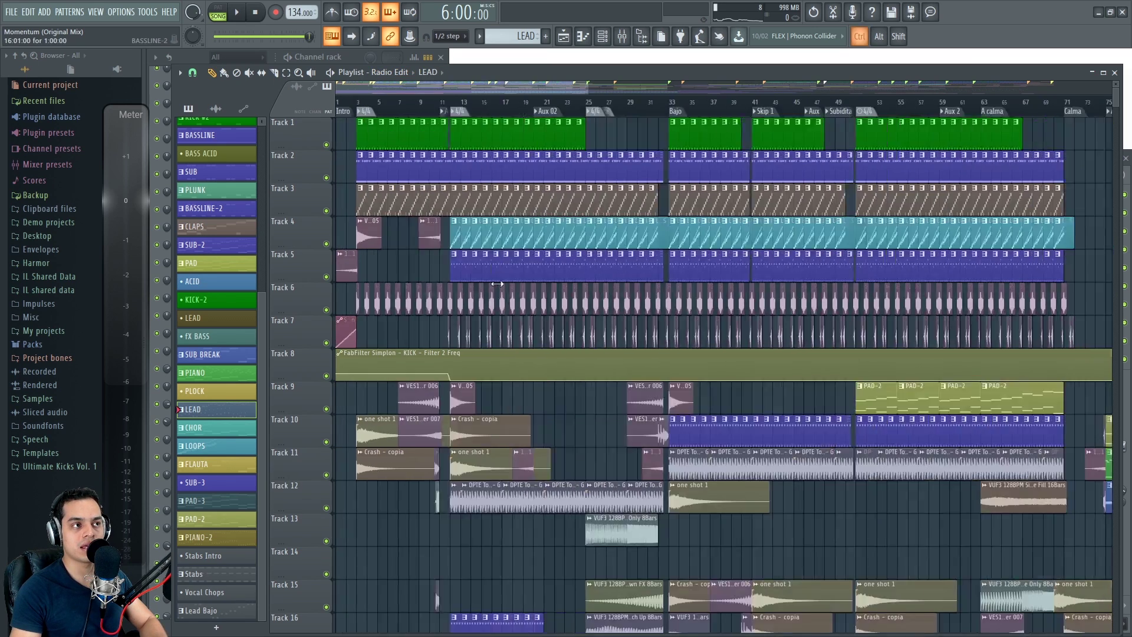
pyautogui.scroll(4, 368, 108)
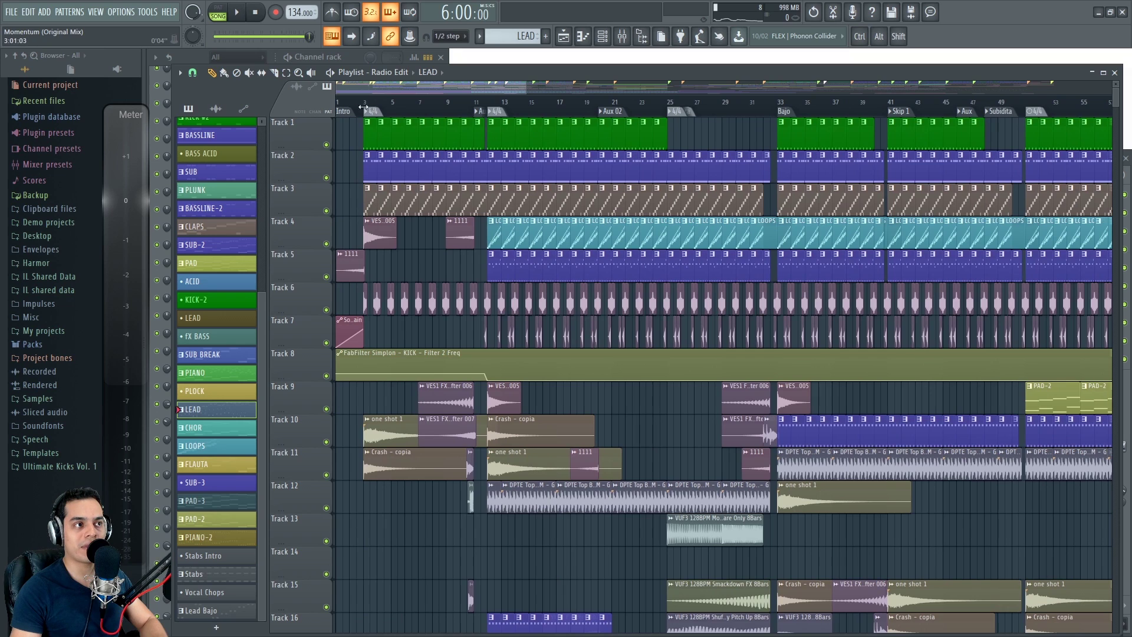
# Play the Radio Edit from bar 2, skipping ahead to around Bajo at bar 33, and stop playback.
pyautogui.click(356, 101)
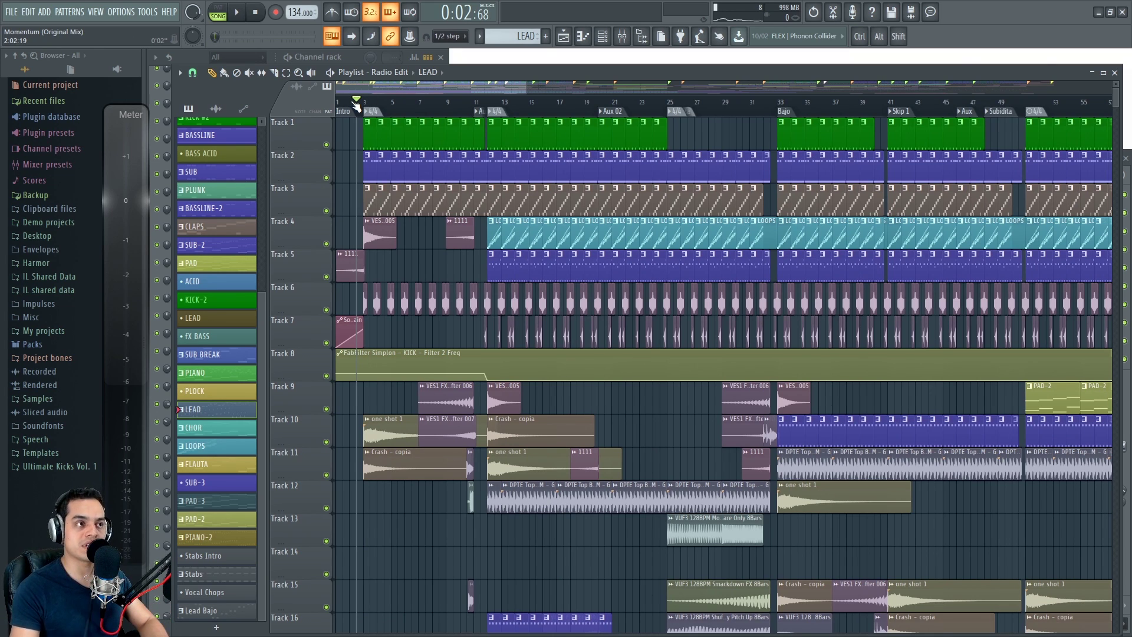
pyautogui.press('space')
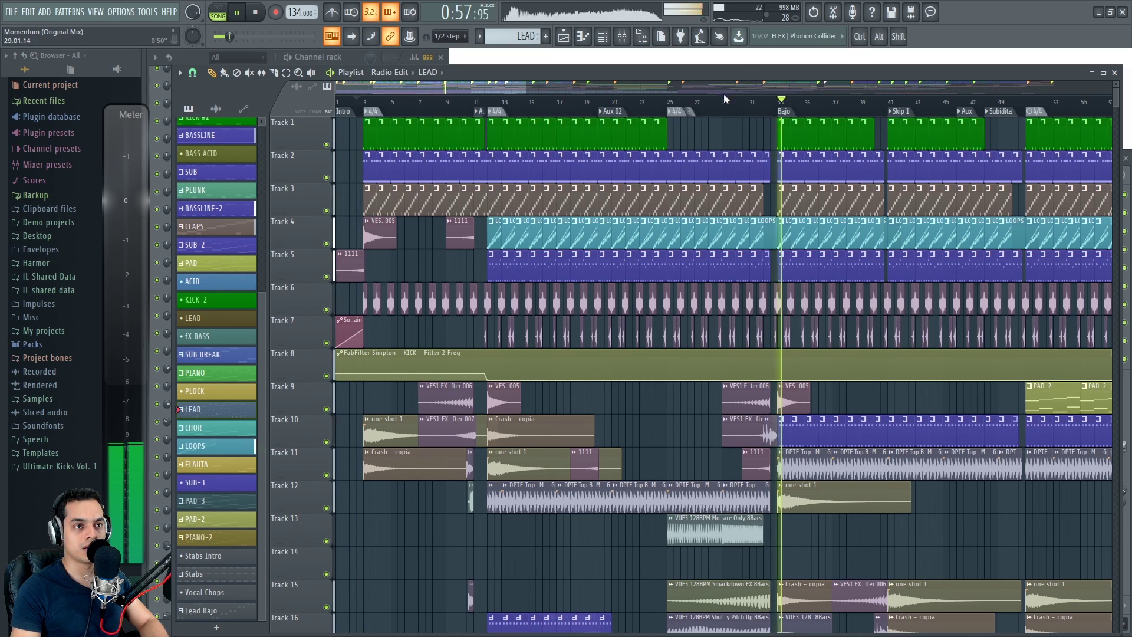
pyautogui.press('space')
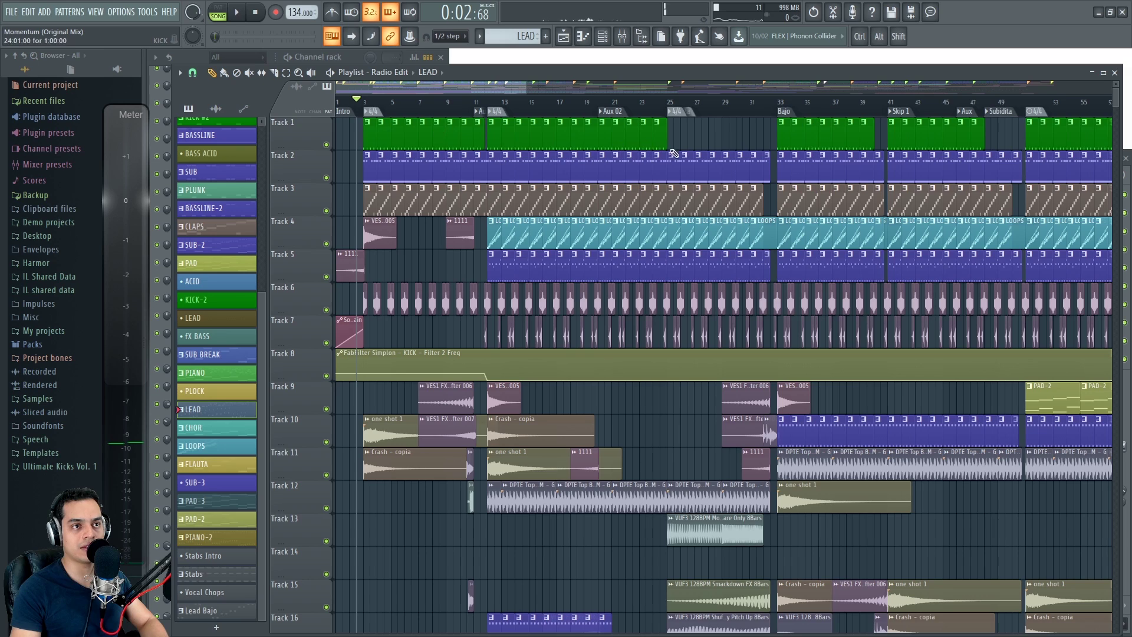
# Compare the Original Mix with the Radio Edit by switching between the two arrangements and reviewing their sections.
pyautogui.click(394, 72)
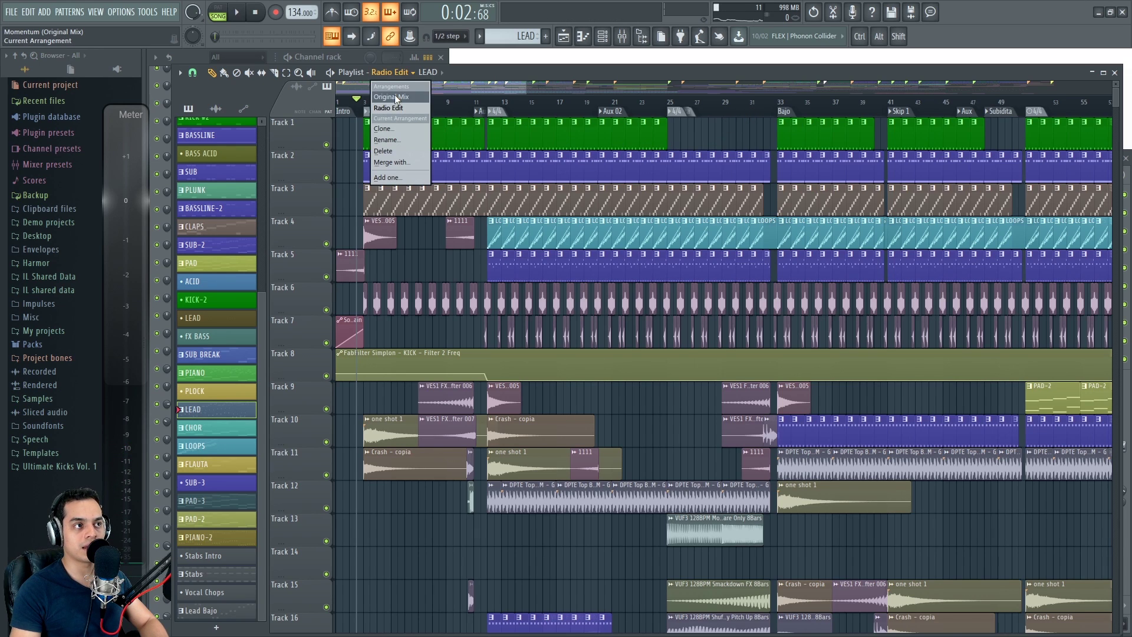
pyautogui.click(394, 95)
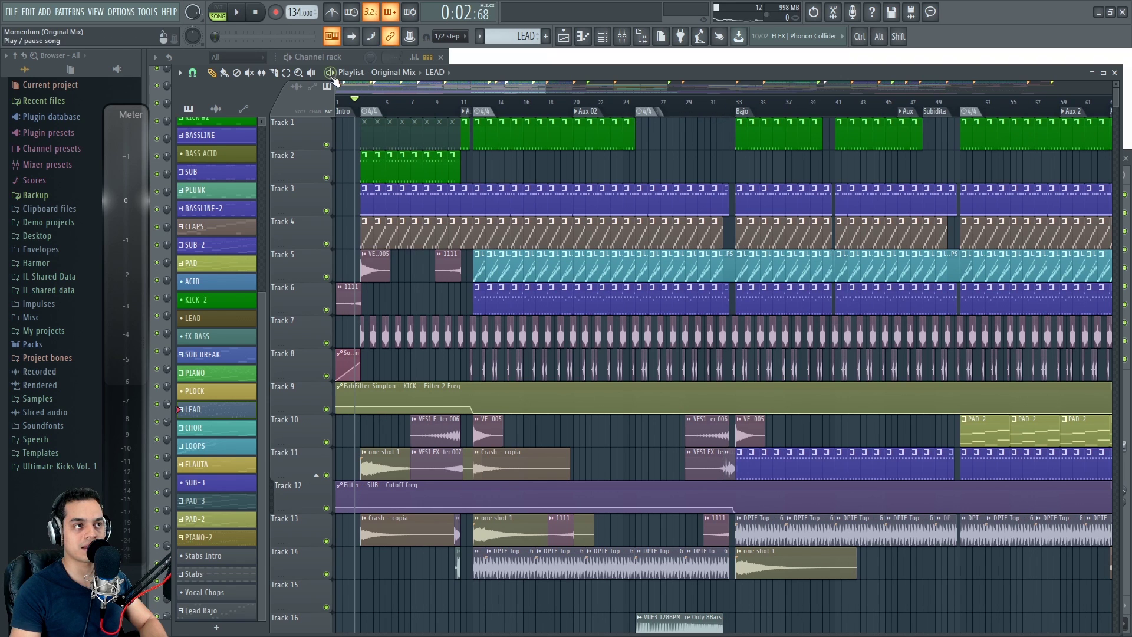
pyautogui.click(421, 73)
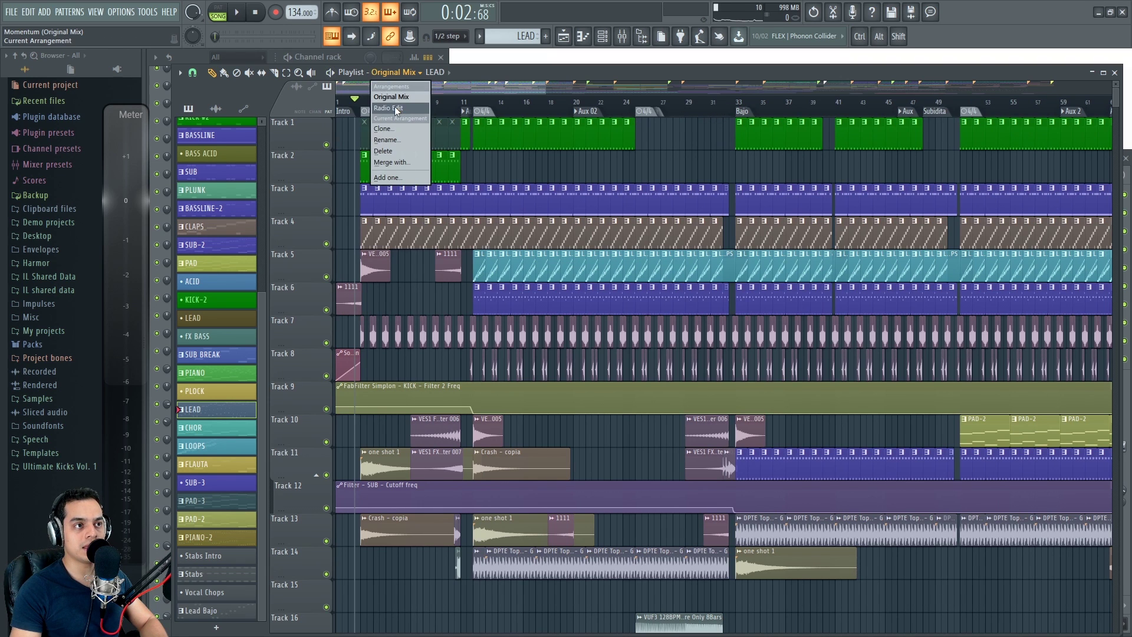
pyautogui.click(394, 108)
pyautogui.scroll(-3, 566, 236)
pyautogui.hscroll(4, 566, 236)
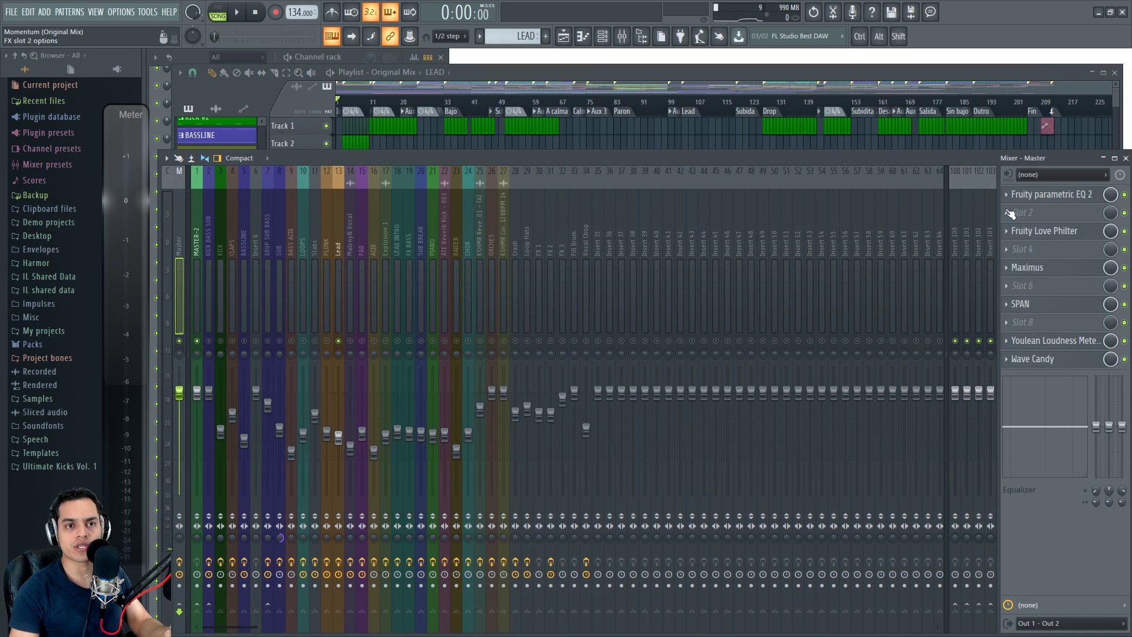
# Inspect the Fruity parametric EQ 2 and Fruity Love Philter settings on the mixer's Master track, closing each plugin.
pyautogui.click(1052, 194)
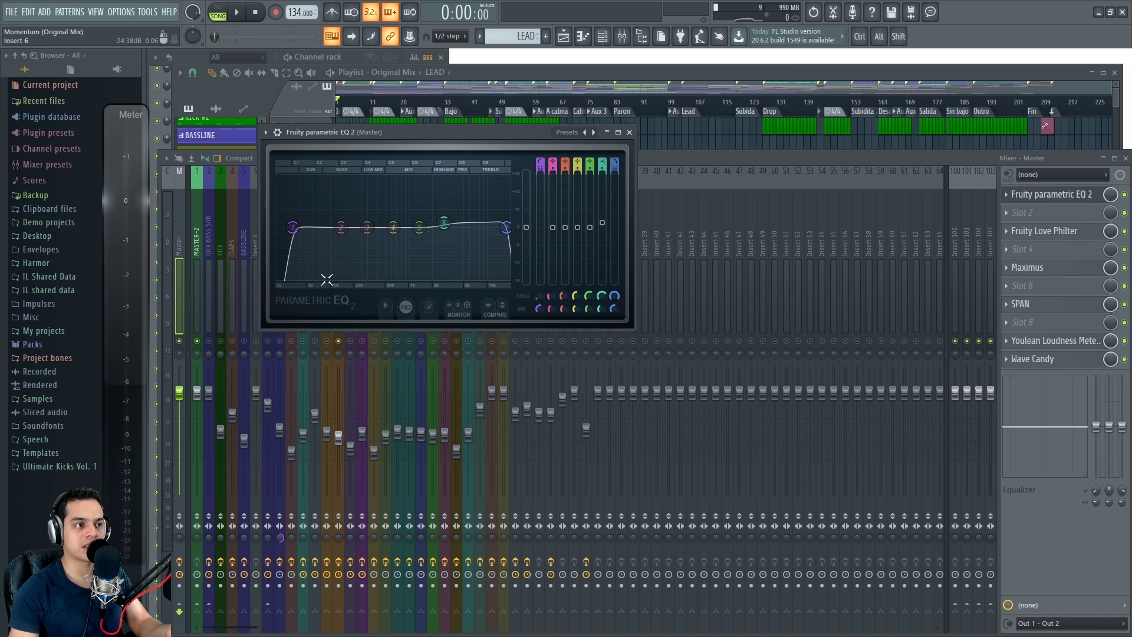
pyautogui.click(629, 132)
pyautogui.click(1054, 231)
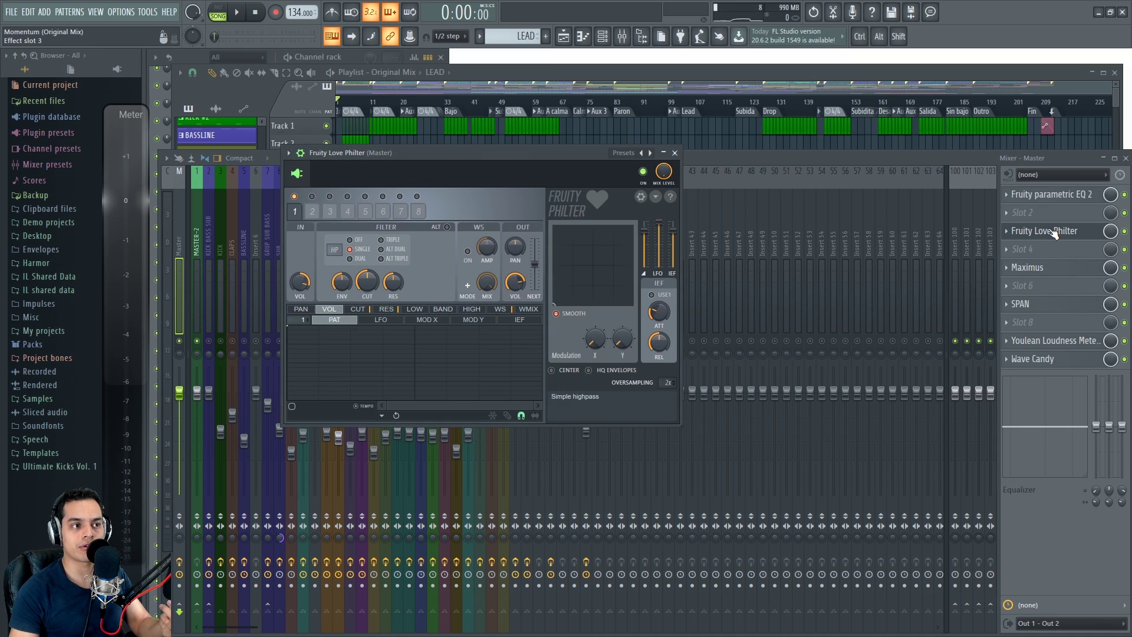
pyautogui.click(675, 153)
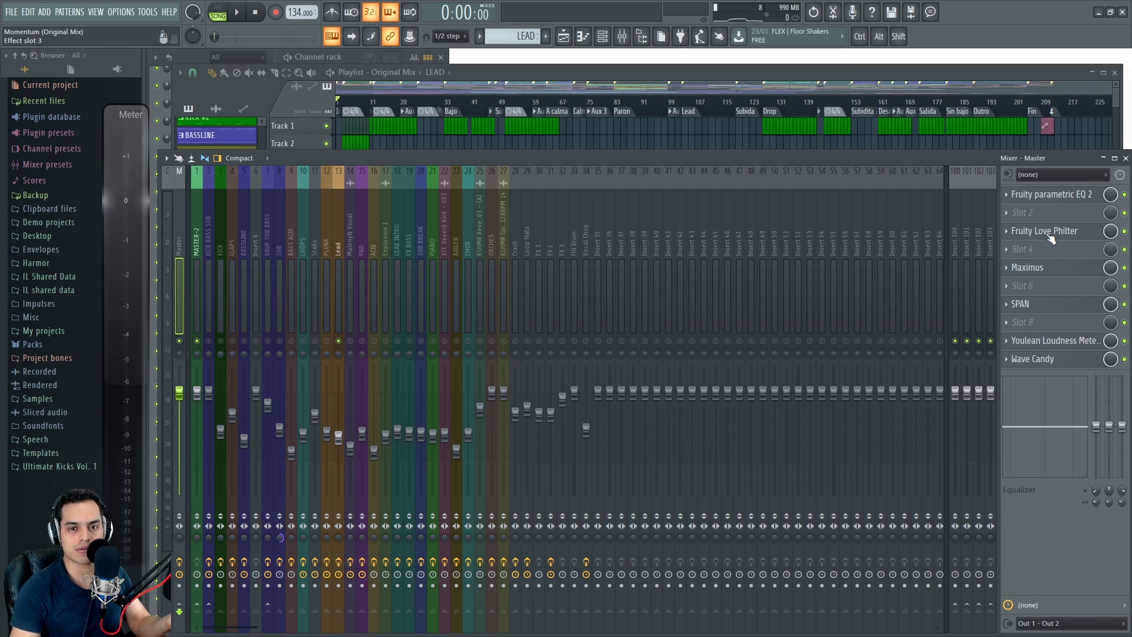
# Inspect the low, mid, high and master band curves of Maximus on the Master track, and close the plugin.
pyautogui.click(1037, 270)
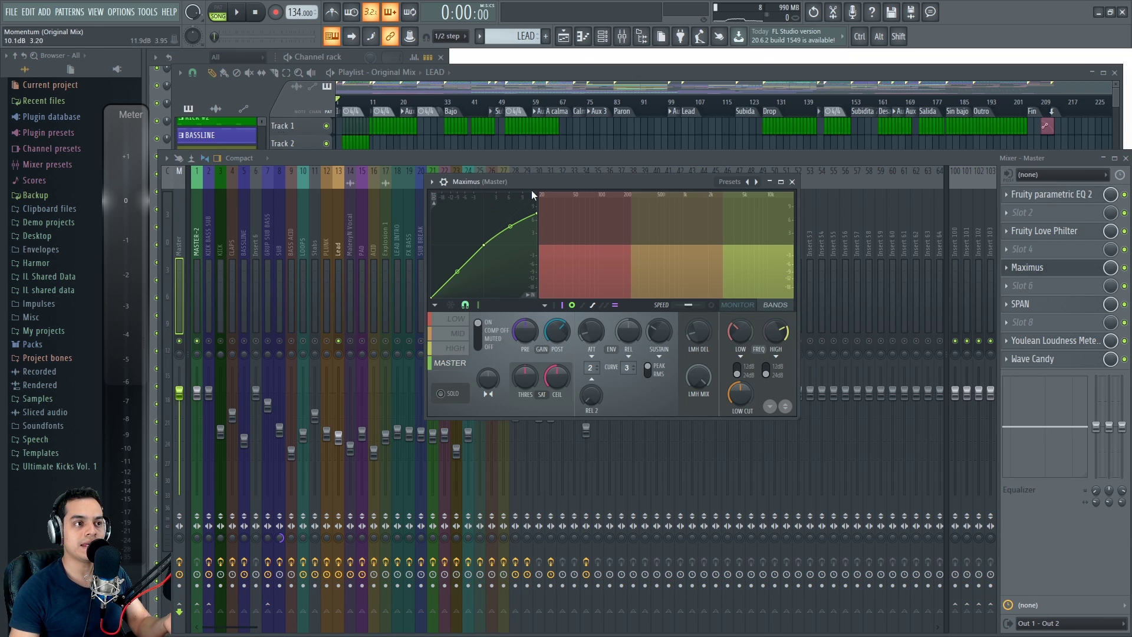
pyautogui.moveTo(529, 188); pyautogui.dragTo(502, 182)
pyautogui.click(428, 314)
pyautogui.click(430, 329)
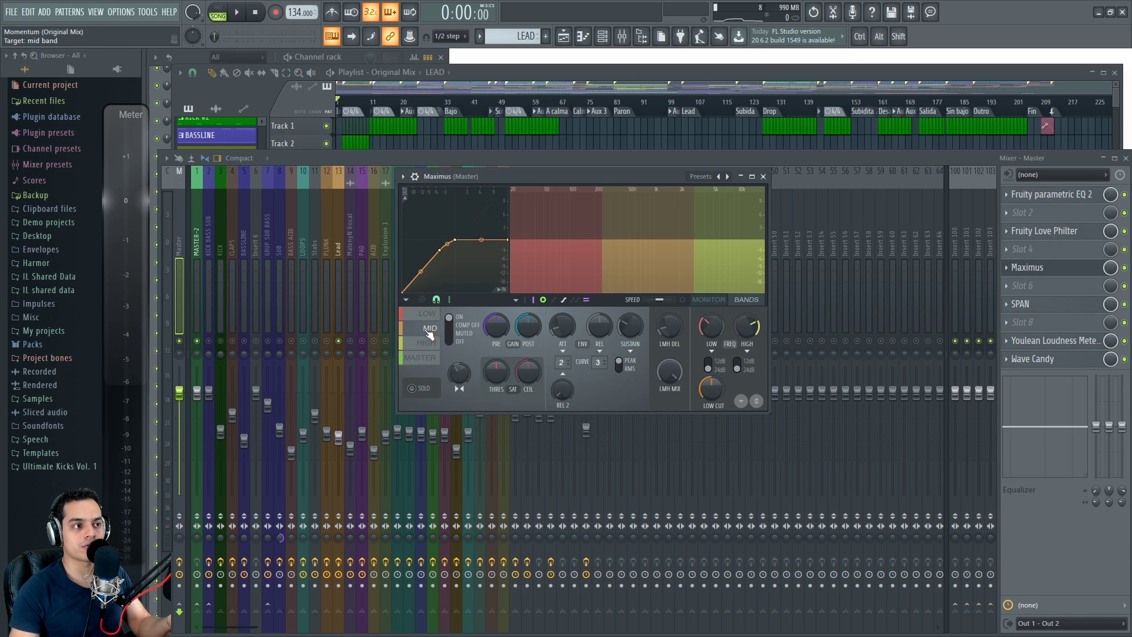
pyautogui.click(428, 313)
pyautogui.click(427, 343)
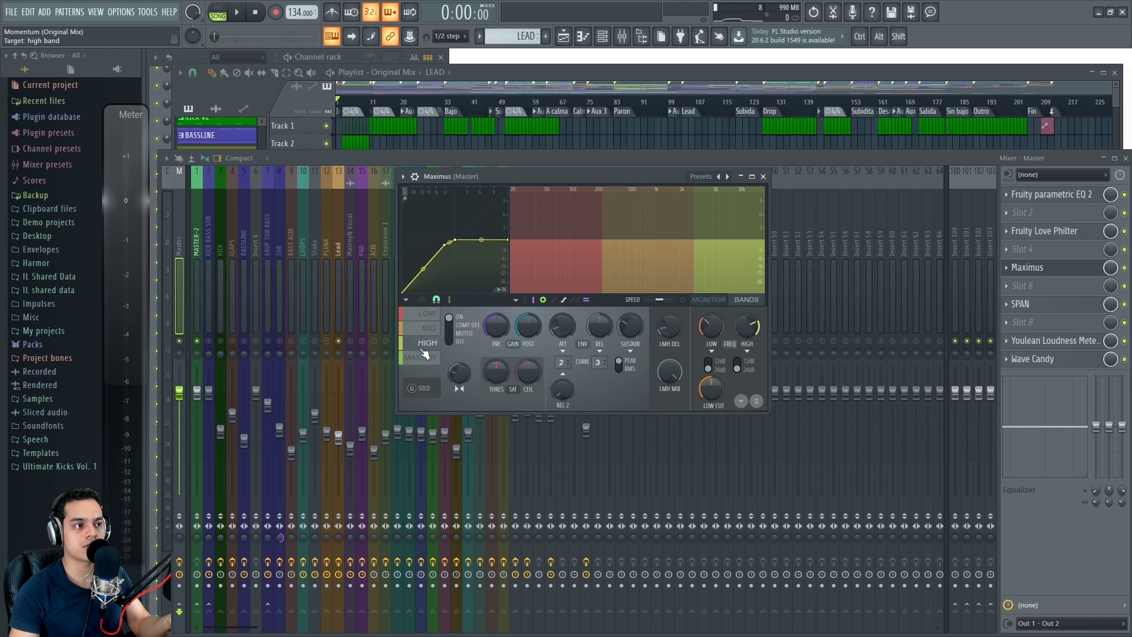
pyautogui.click(430, 328)
pyautogui.click(428, 314)
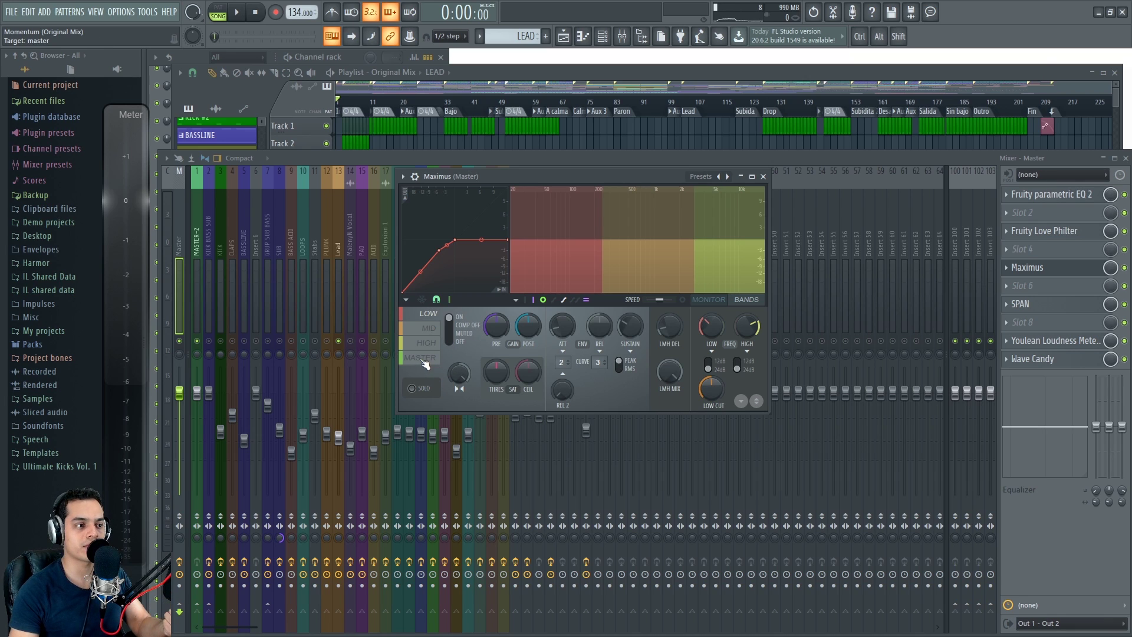
pyautogui.click(423, 359)
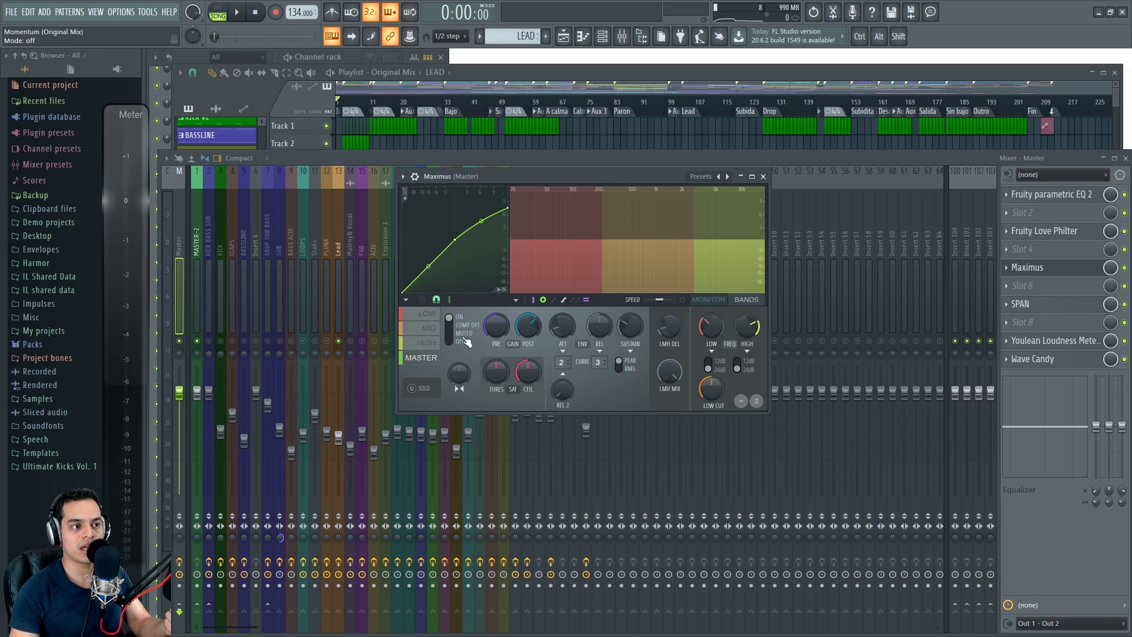
pyautogui.click(763, 177)
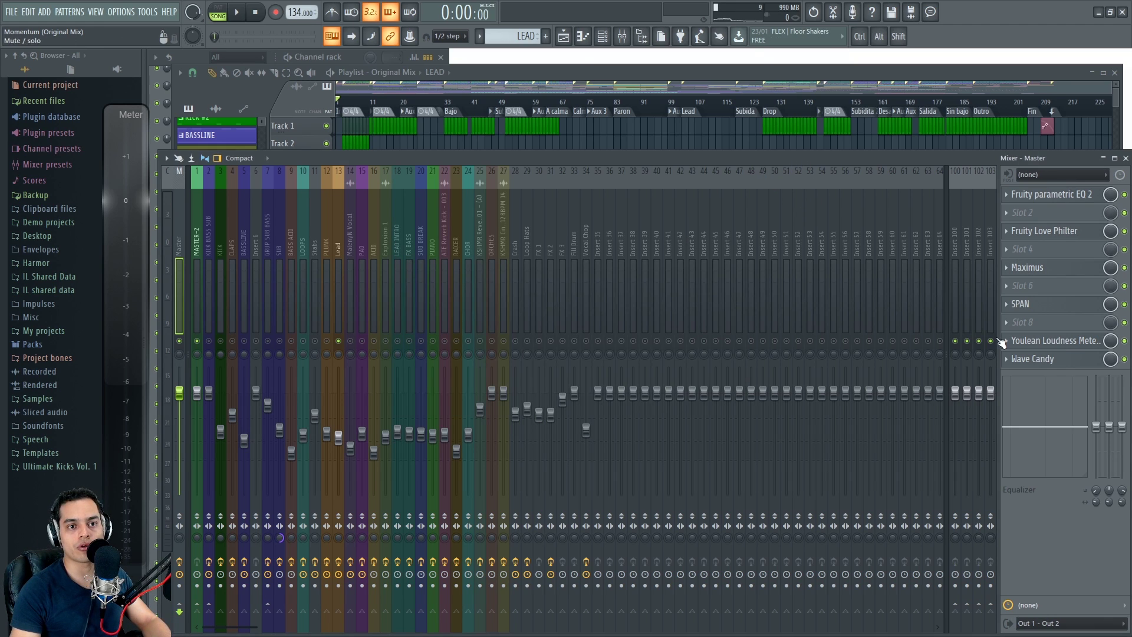
# Check the SPAN analyzer and the Youlean Loudness Meter 2 readings on the Master track, and close them.
pyautogui.click(1061, 307)
pyautogui.click(1061, 307)
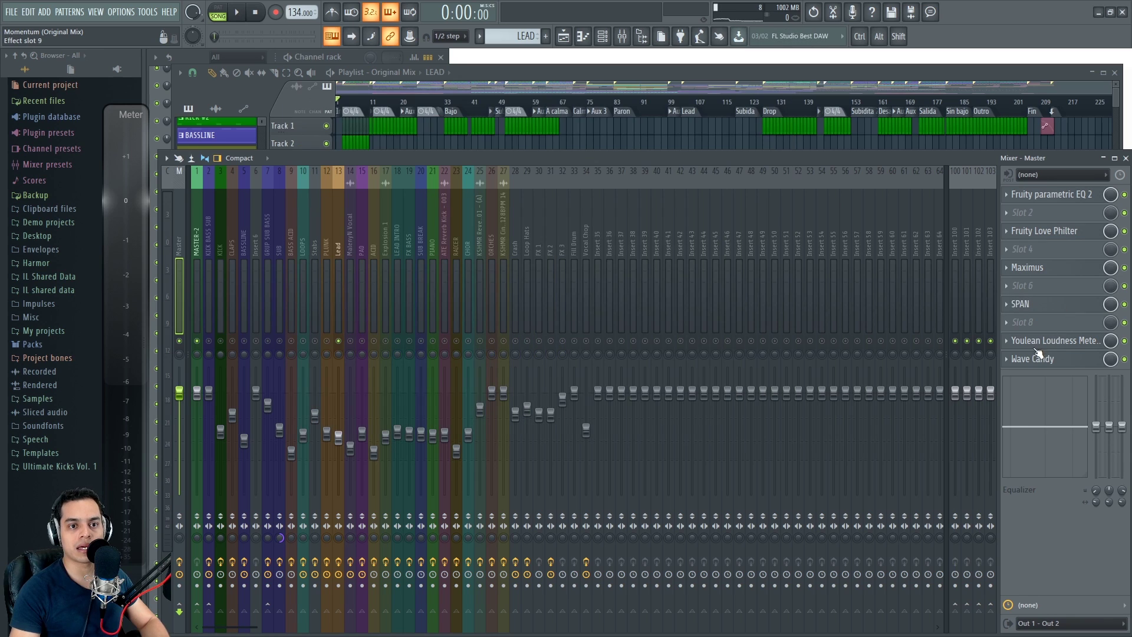
pyautogui.click(1062, 341)
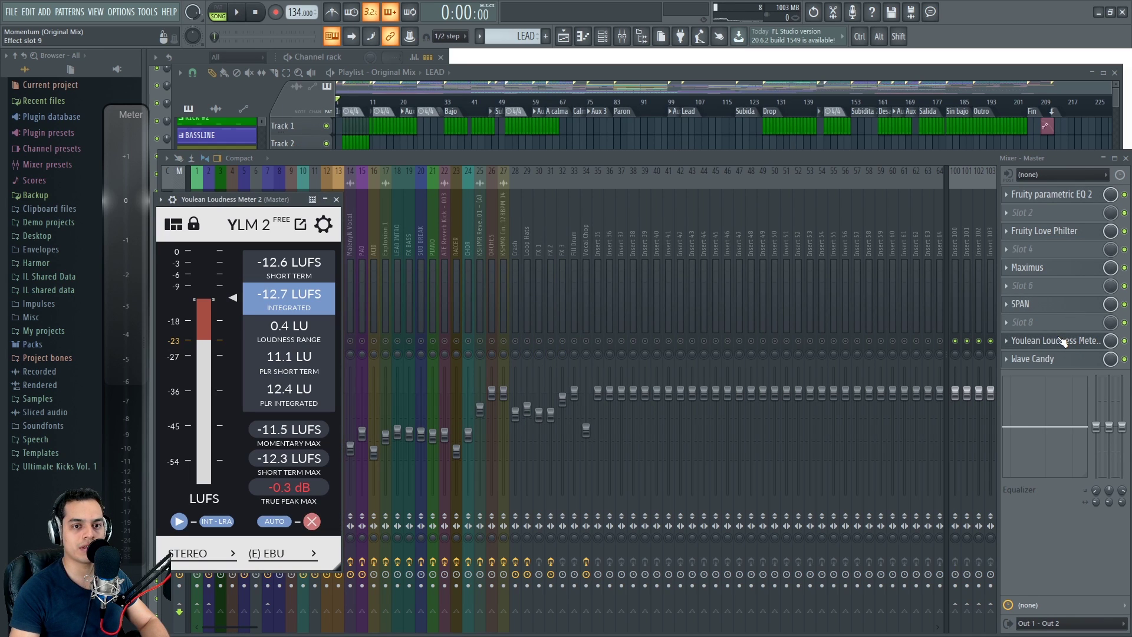
pyautogui.click(336, 199)
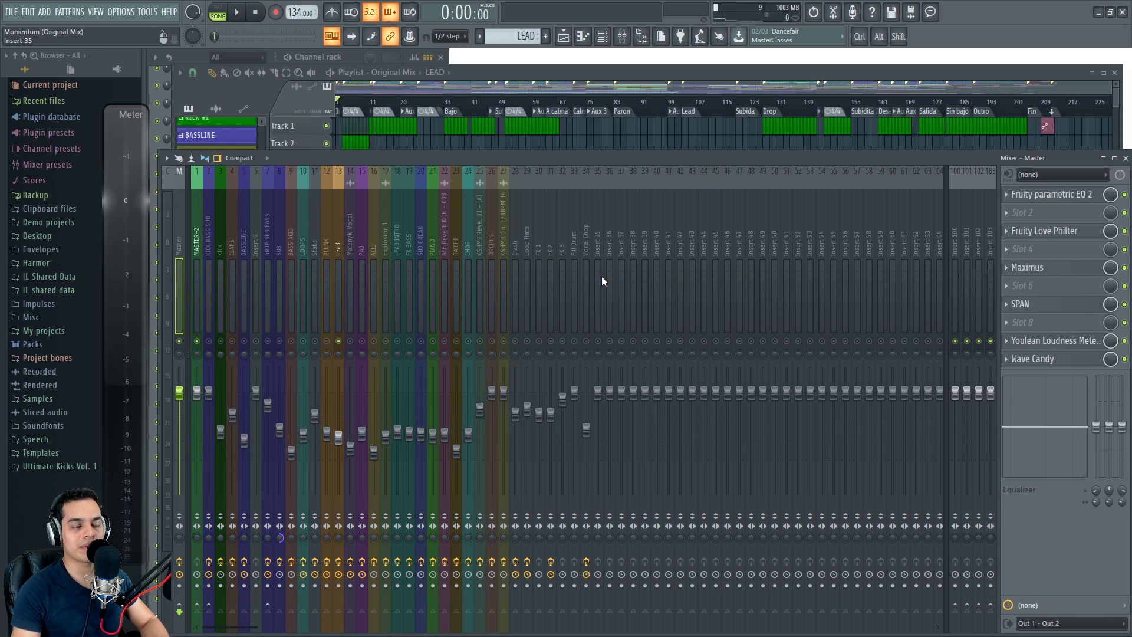